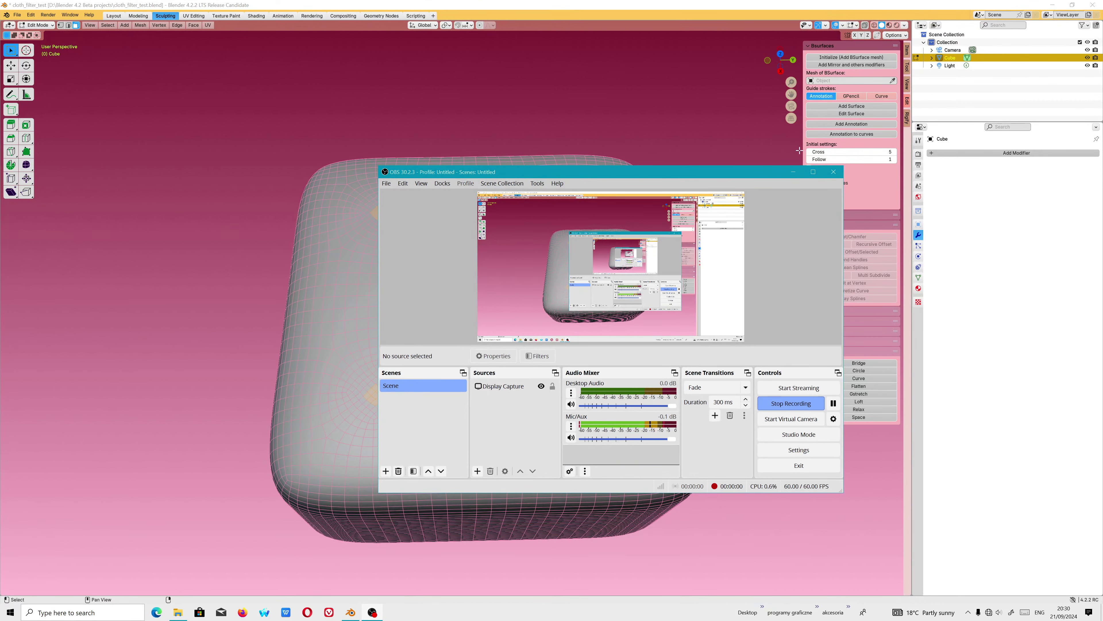
- View Blender's splash screen and version information, then close them
left_click(793, 172)
left_click(7, 16)
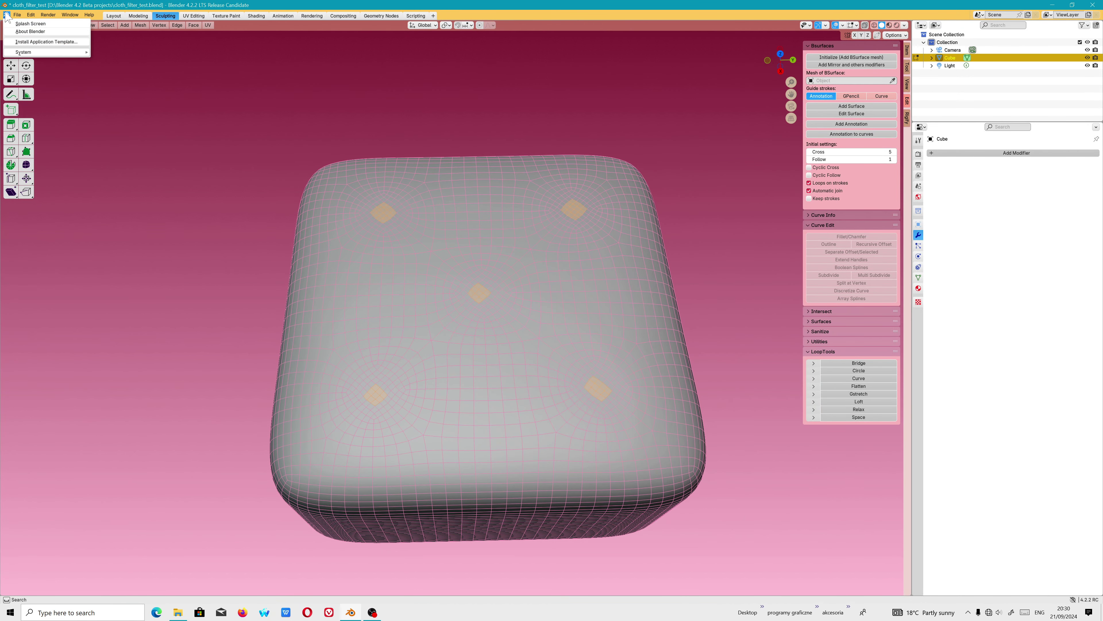
left_click(18, 24)
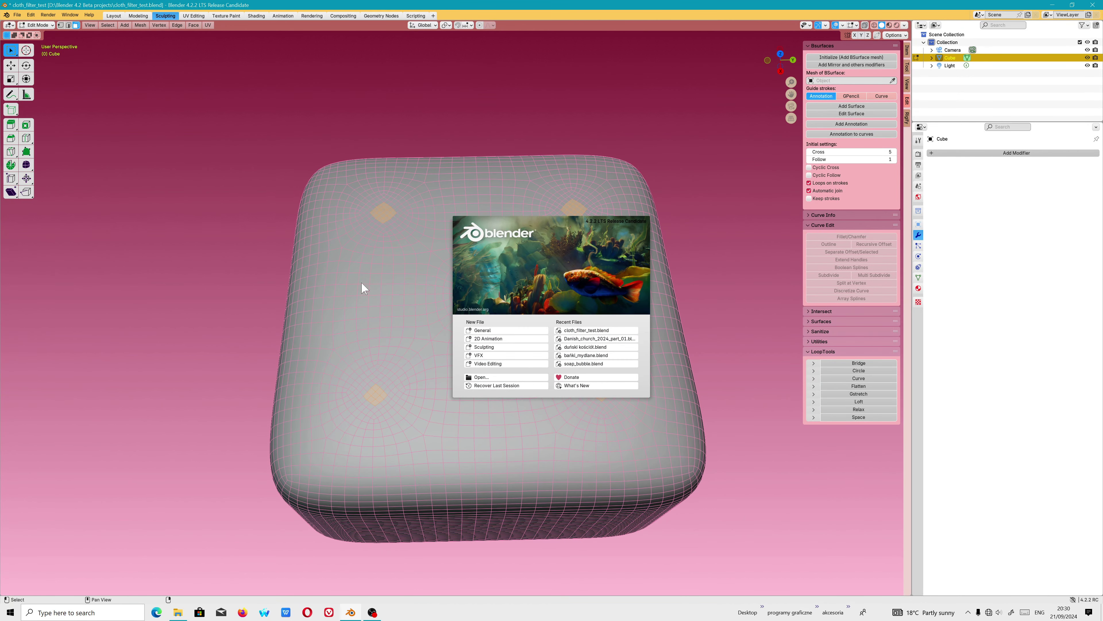
left_click(532, 274)
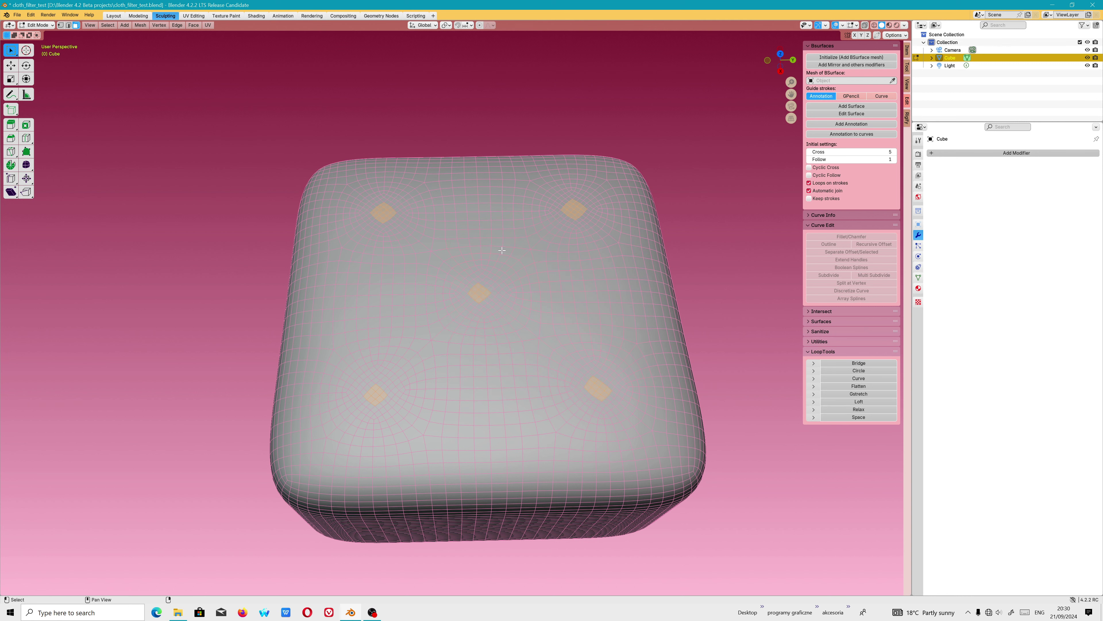
left_click(16, 15)
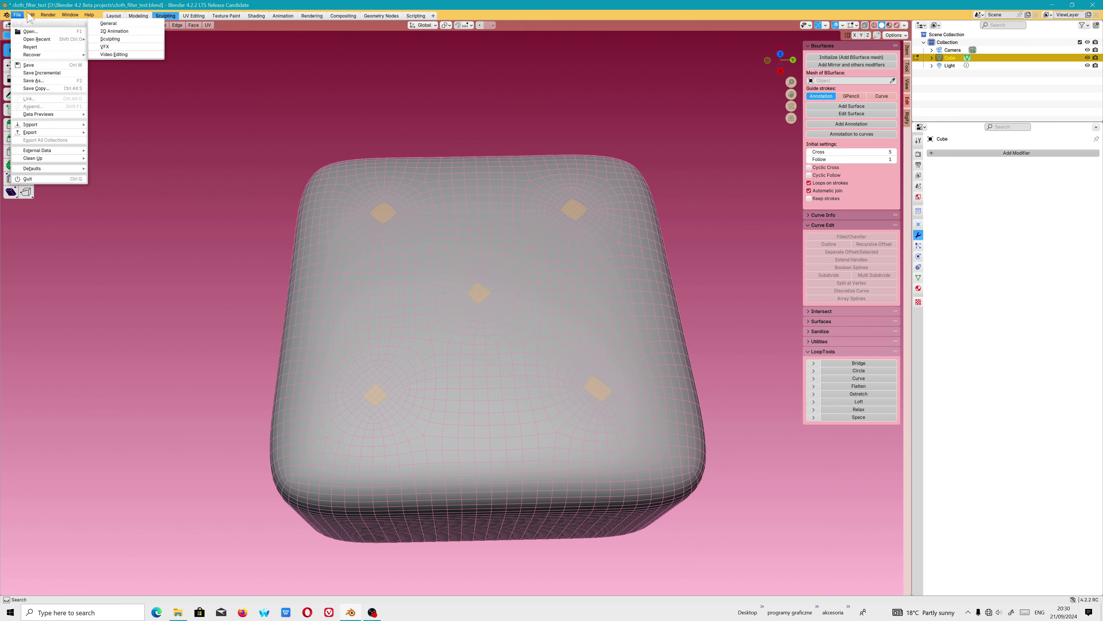
left_click(19, 39)
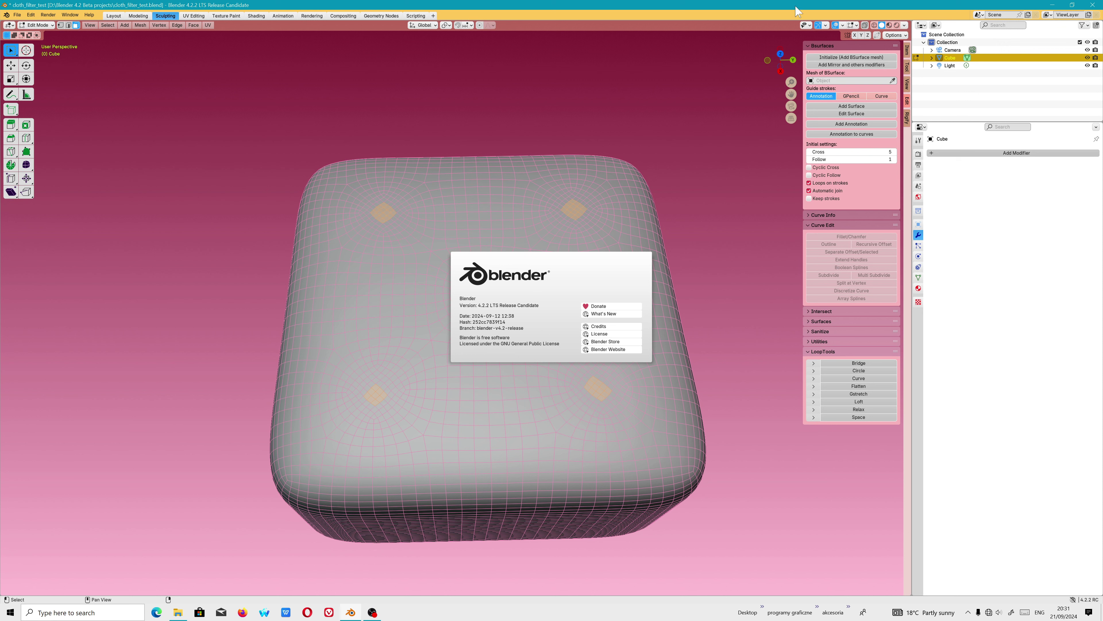
left_click(676, 64)
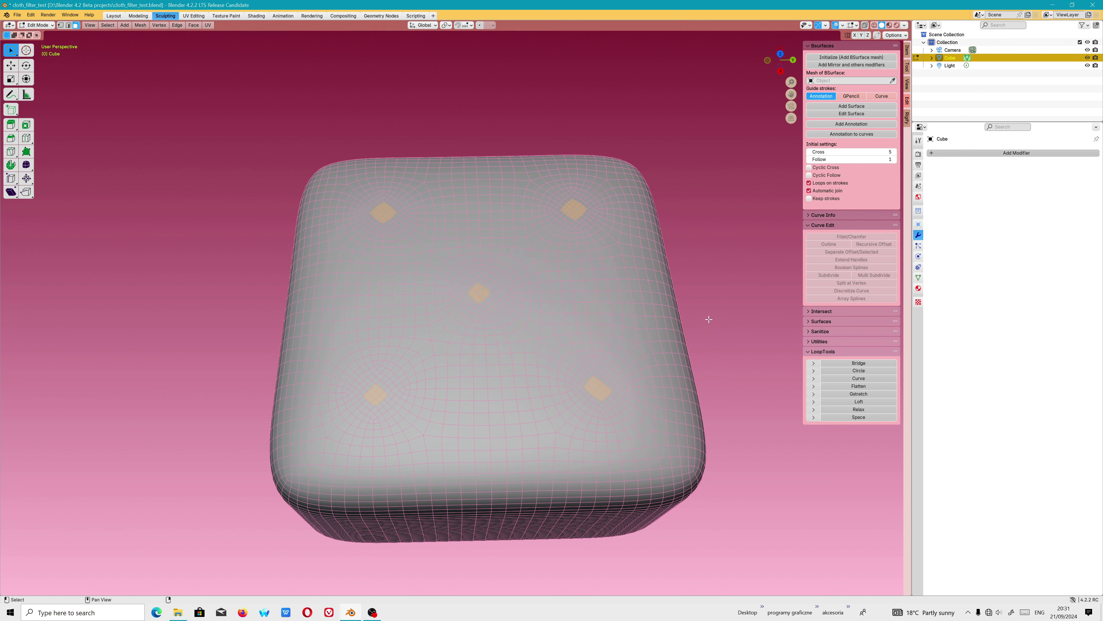
- Apply LoopTools Circle to the five selected diamond tuft faces, undo, and reapply it
scroll(458, 337, "up", 3)
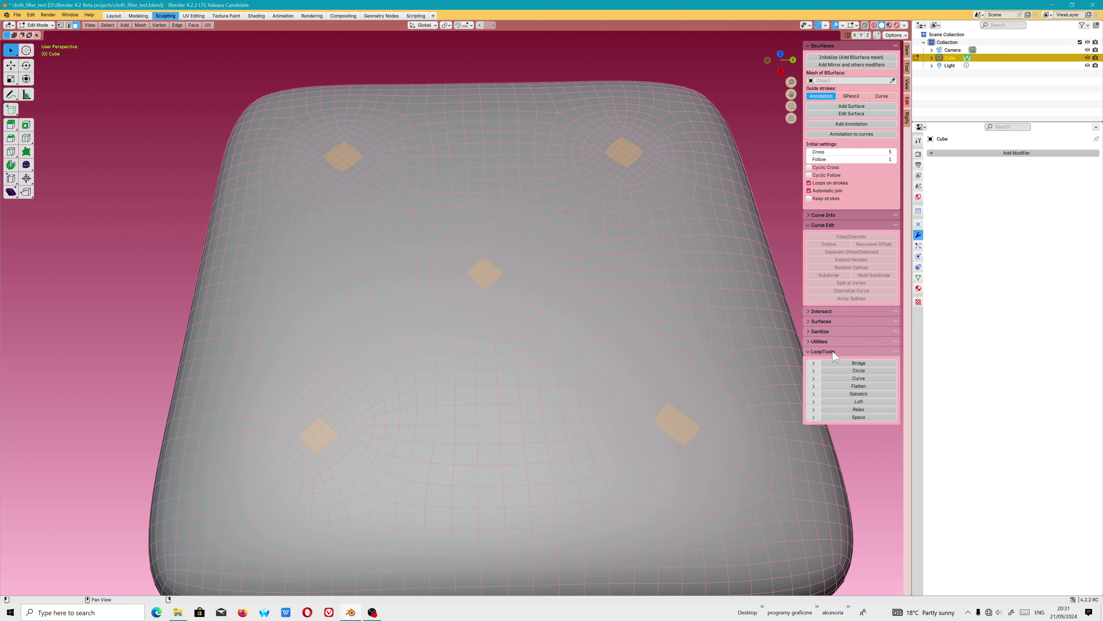
left_click(850, 372)
key("ctrl+z")
left_click(851, 370)
scroll(548, 331, "down", 5)
middle_click_drag(547, 332, 519, 304)
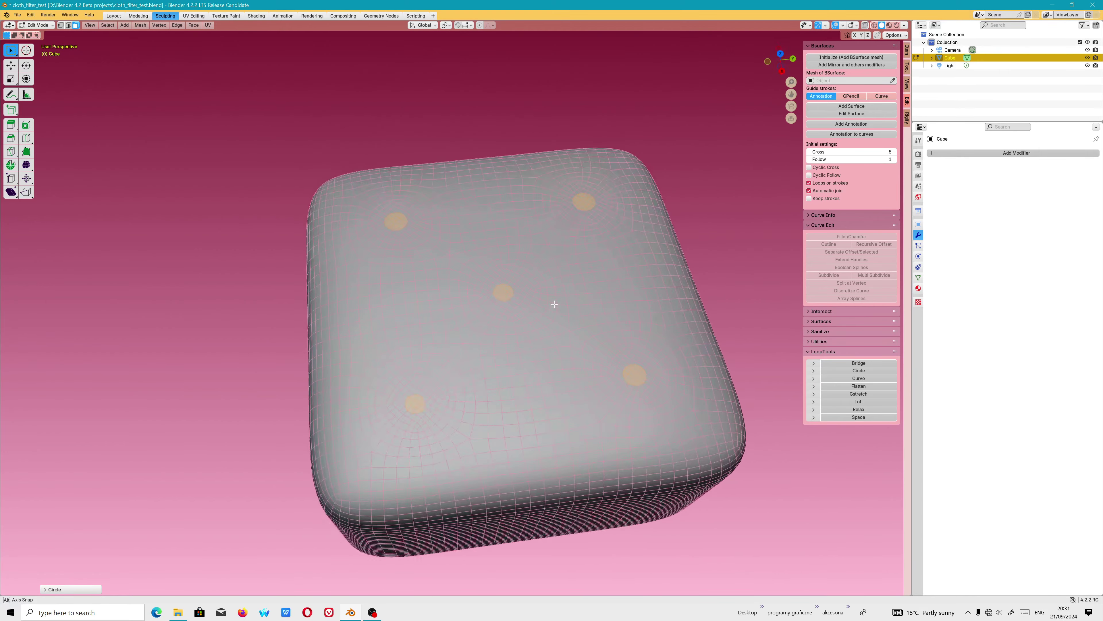
scroll(357, 195, "up", 3)
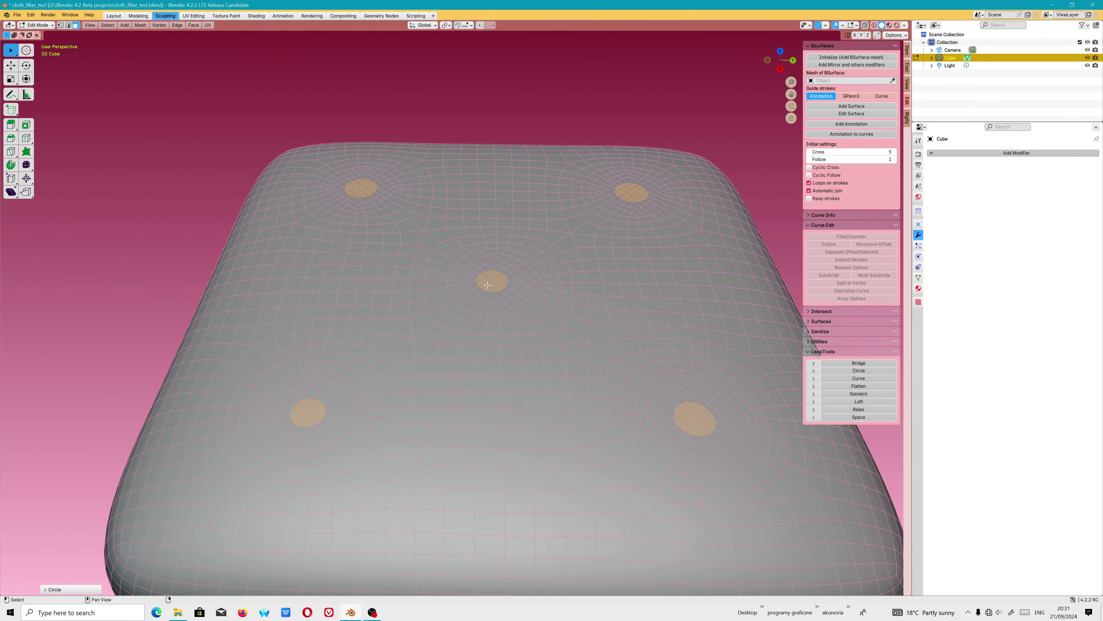
left_click(37, 25)
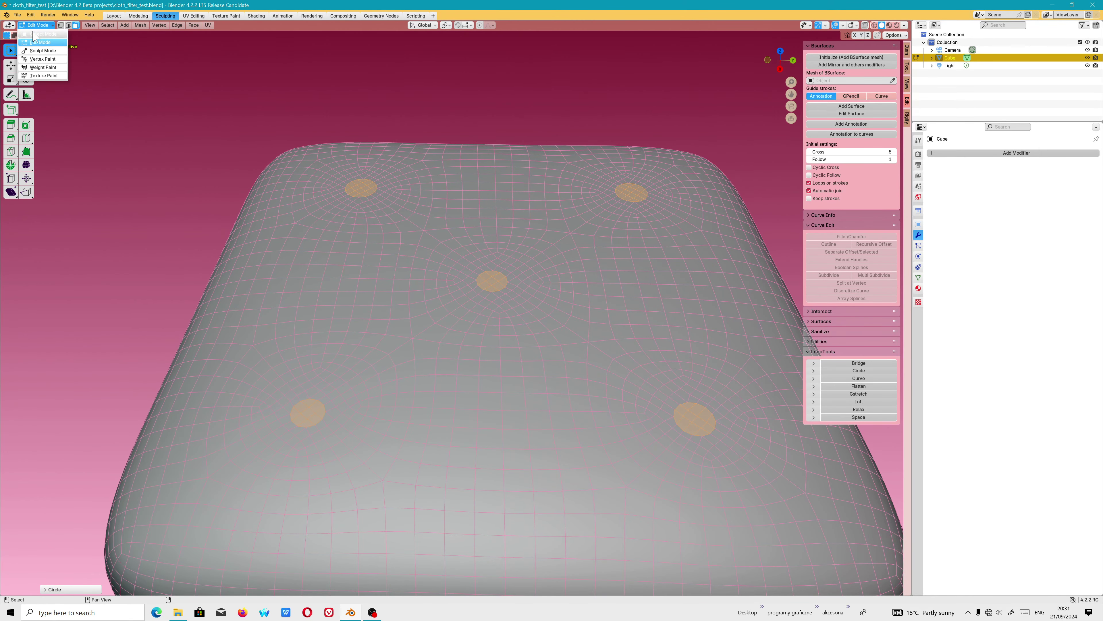
- Switch the cushion from Object Mode into Sculpt Mode
left_click(33, 34)
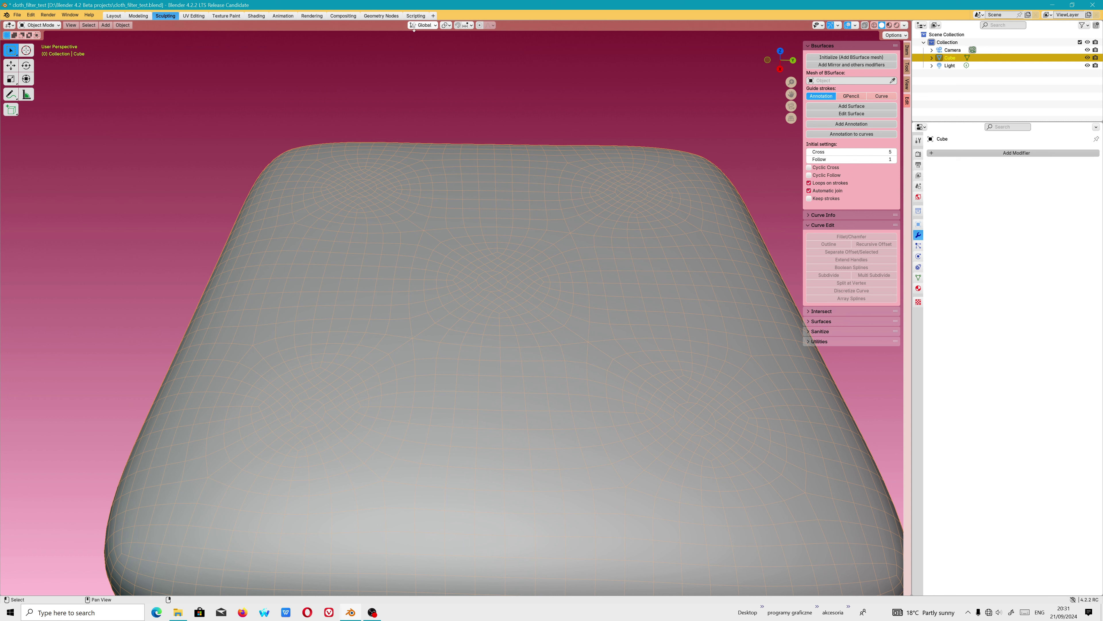
left_click(41, 24)
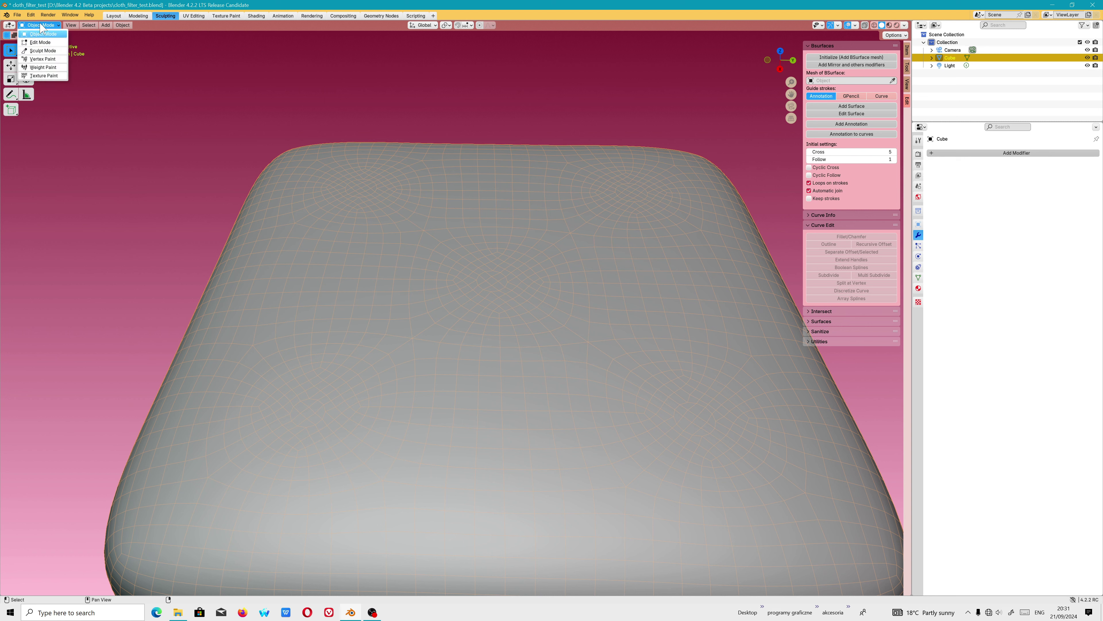
left_click(43, 51)
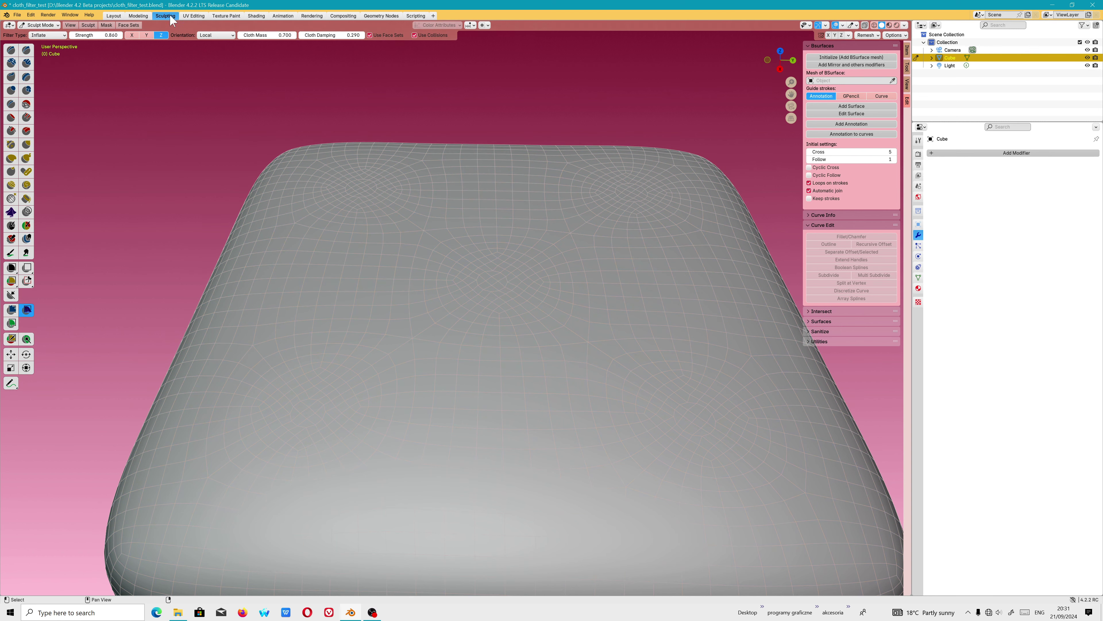
- Make face sets from the five selected tuft patches and inflate with the Cloth Filter
left_click(130, 26)
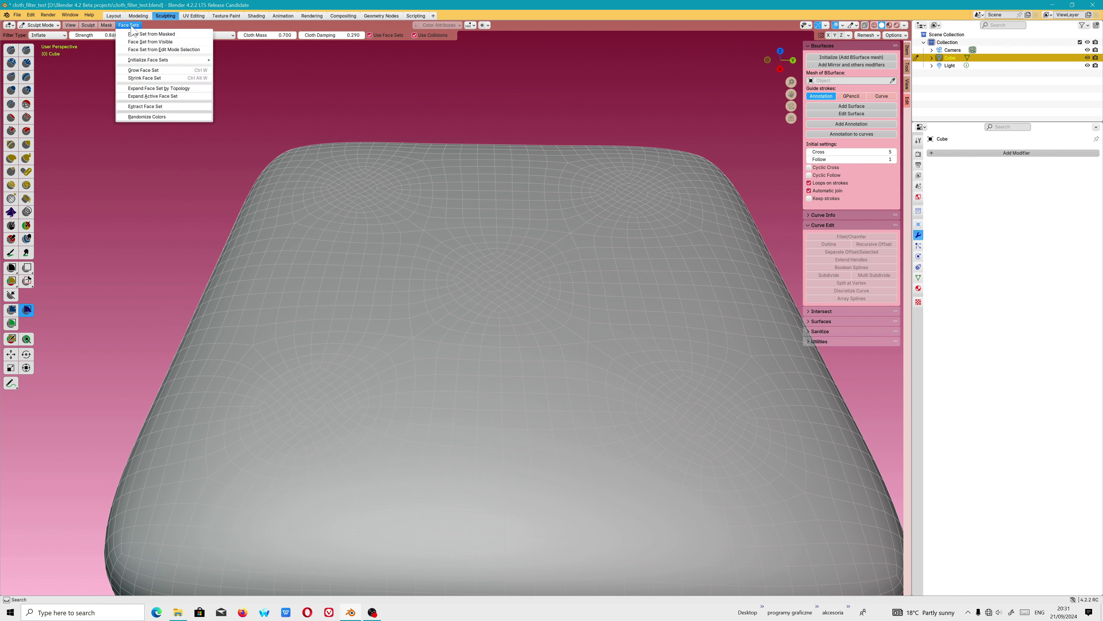
left_click(157, 54)
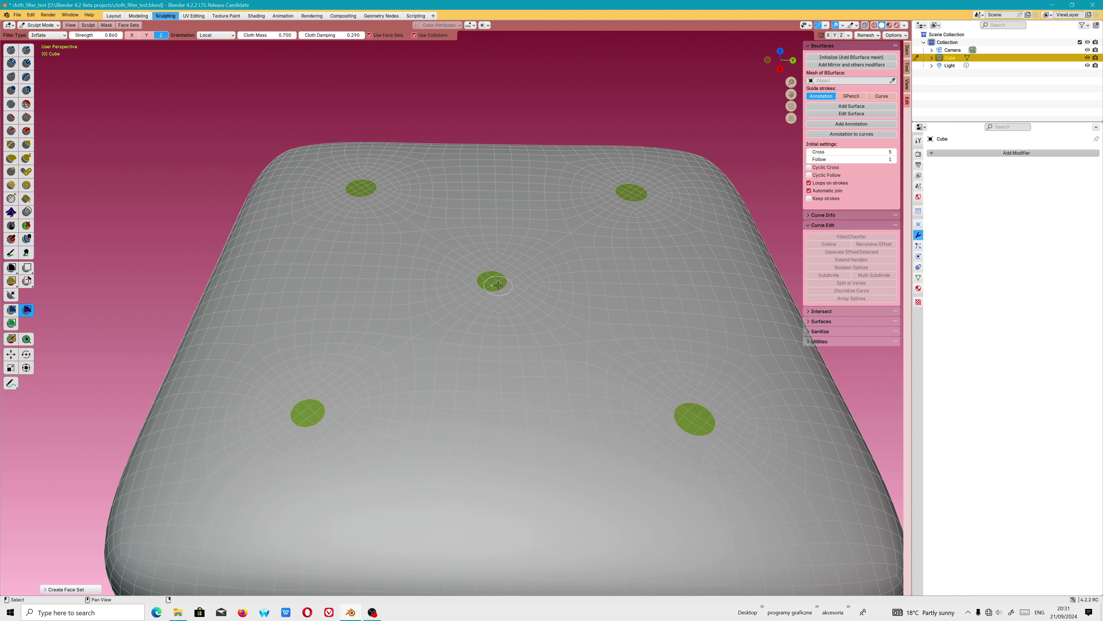
mouse_move(494, 285)
middle_mouse_down()
mouse_move(494, 323)
mouse_move(476, 274)
middle_mouse_up()
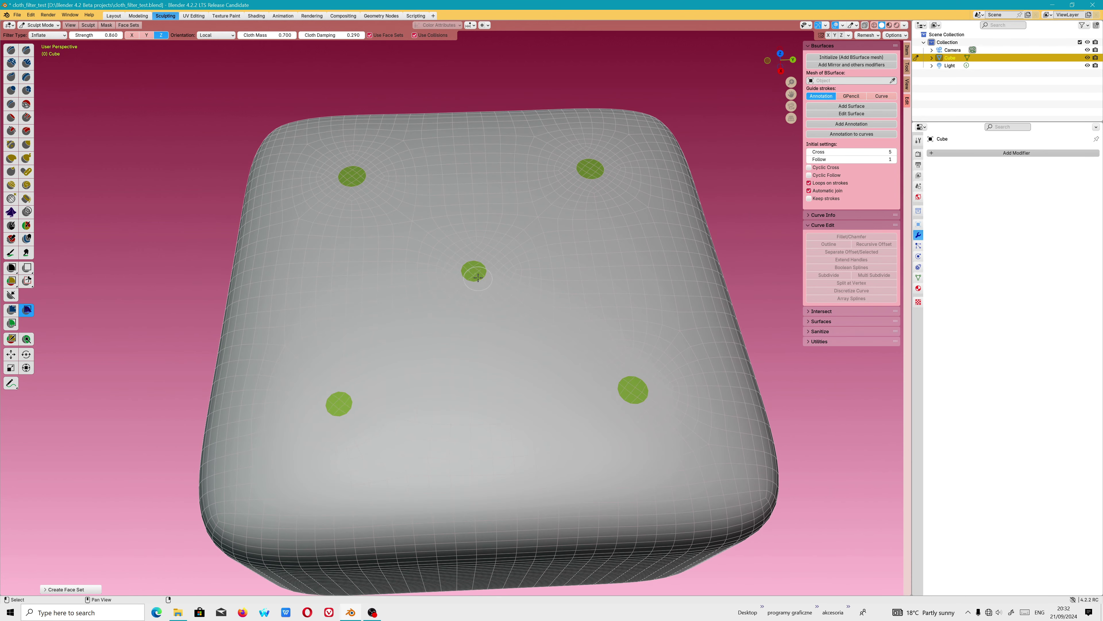
mouse_move(475, 270)
left_mouse_down()
mouse_move(481, 296)
mouse_move(98, 352)
left_mouse_up()
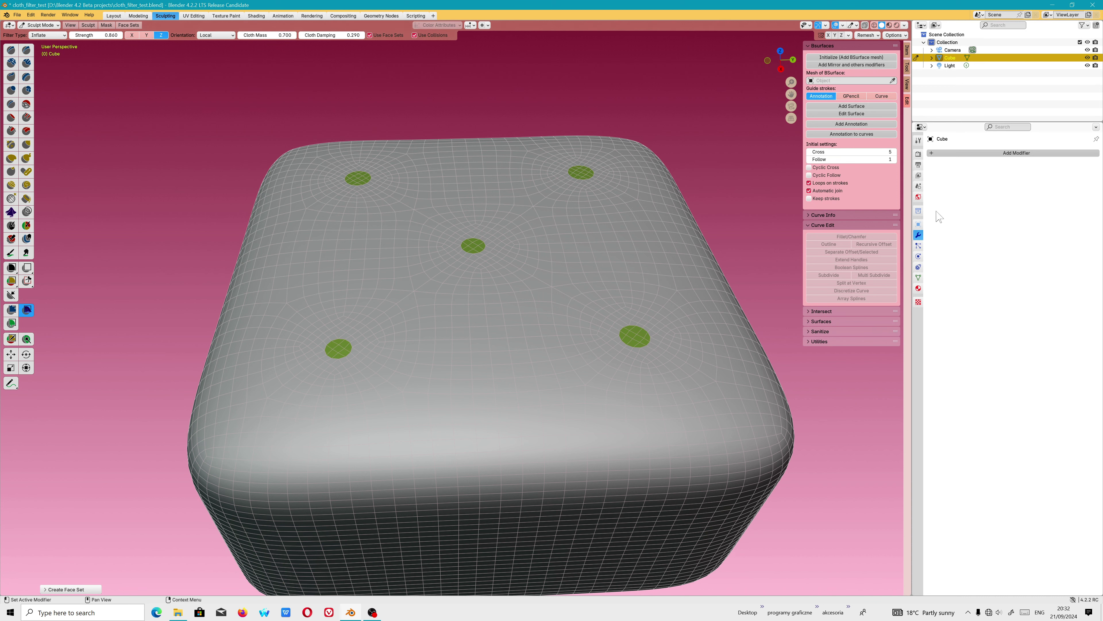
- In the Tool tab, keep Cloth Filter type Inflate and expand Options, Symmetry and Remesh
left_click(918, 141)
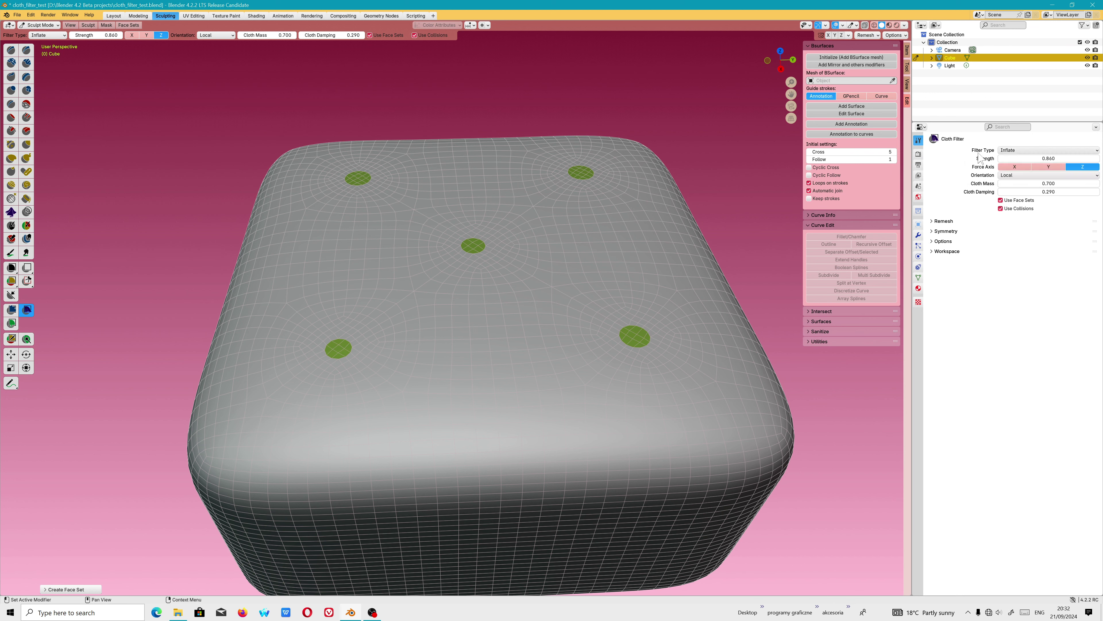
left_click(1021, 151)
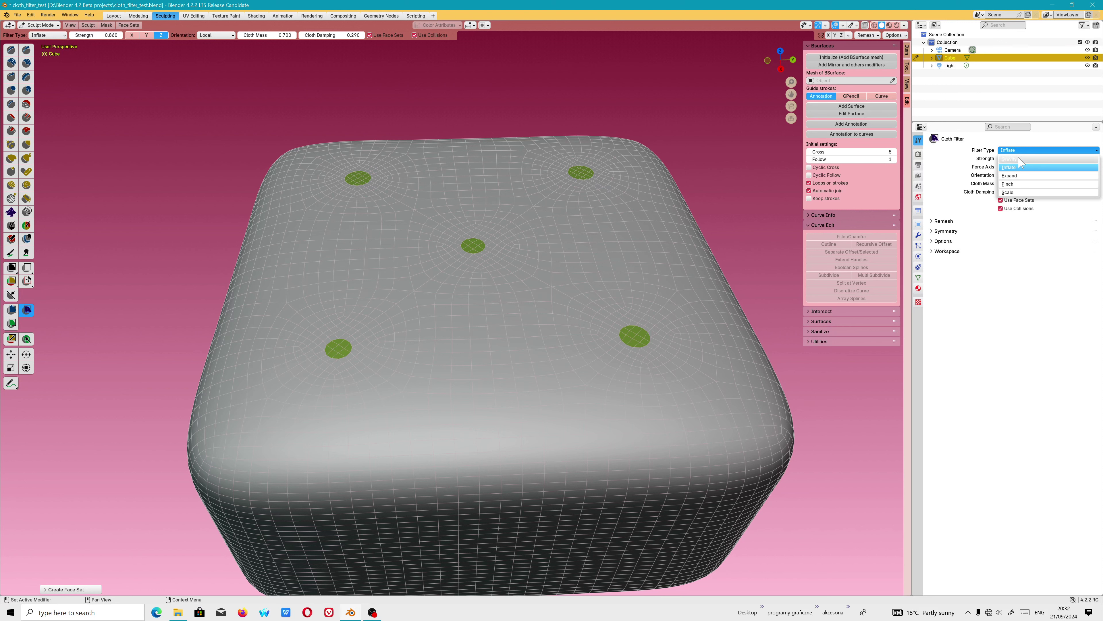
left_click(1018, 154)
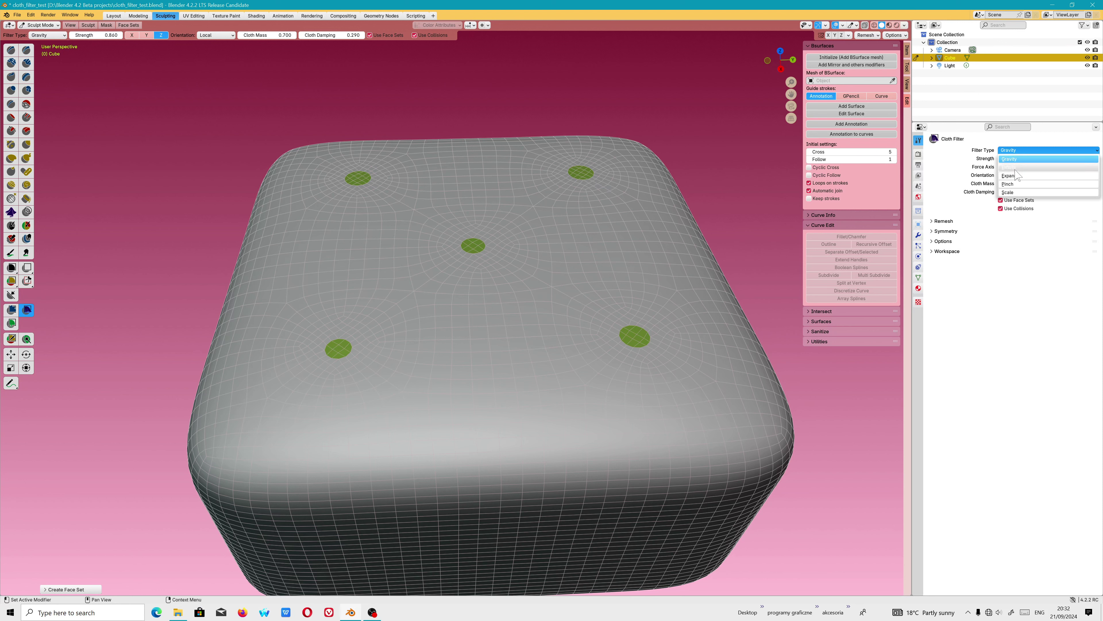
left_click(1021, 167)
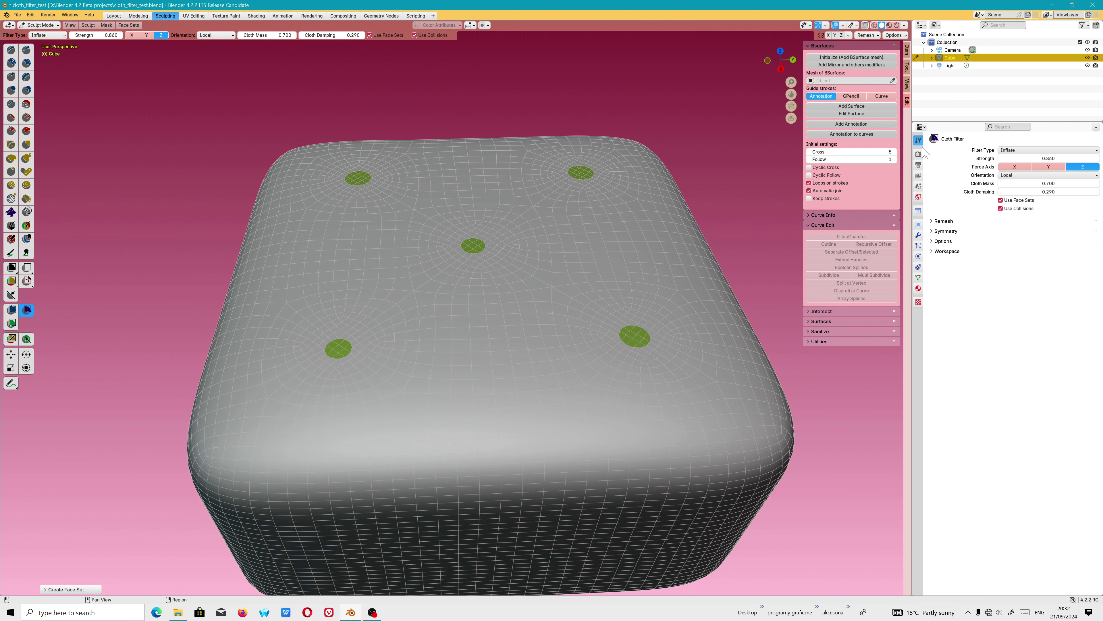
left_click(940, 243)
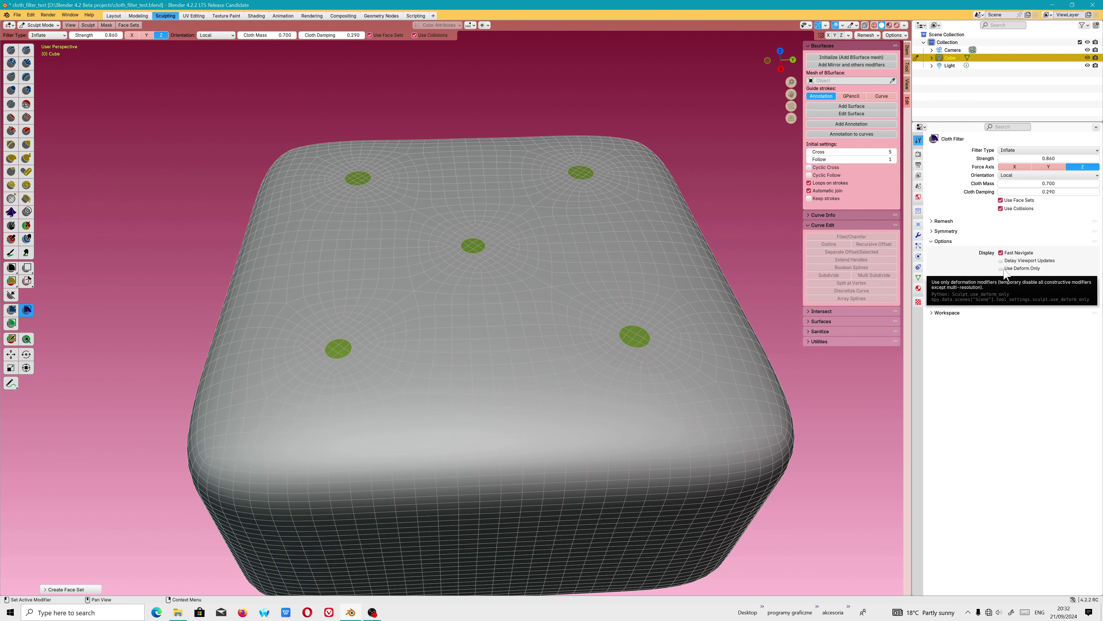
left_click(946, 232)
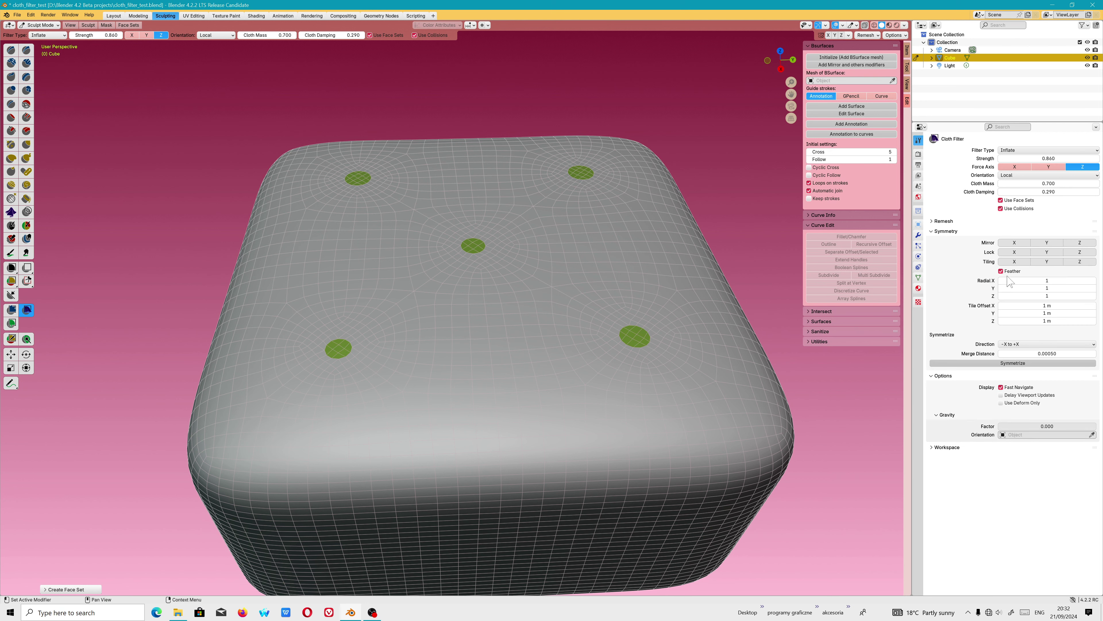
left_click(946, 226)
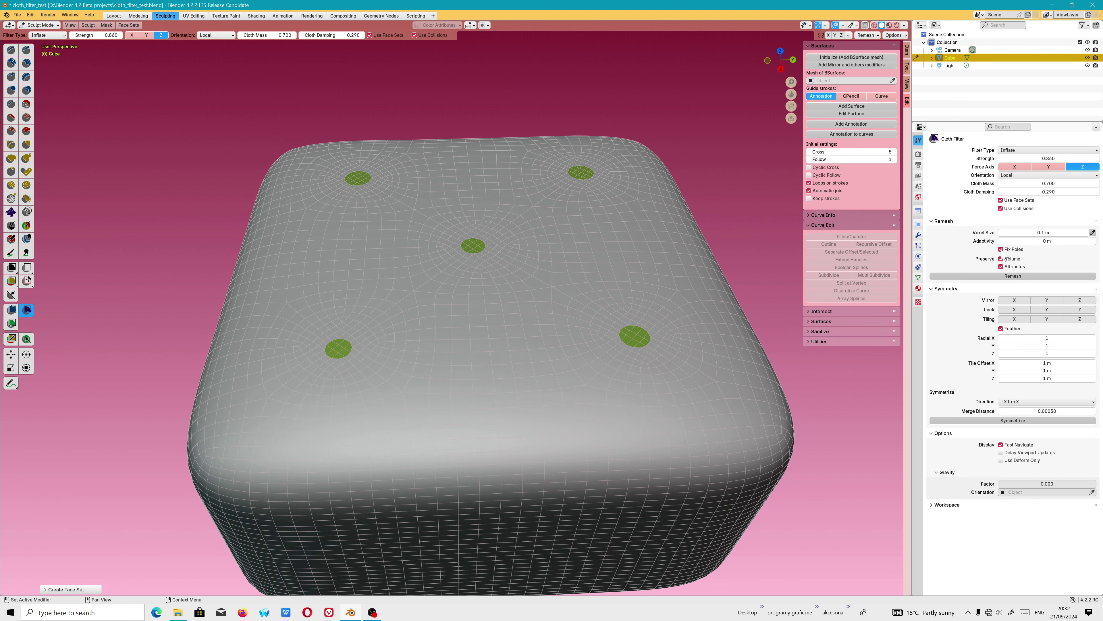
- Puff up the cushion with the Cloth Filter at strength 1.120, undoing exaggerated peaks
mouse_move(633, 333)
left_mouse_down()
mouse_move(613, 356)
mouse_move(632, 351)
left_mouse_up()
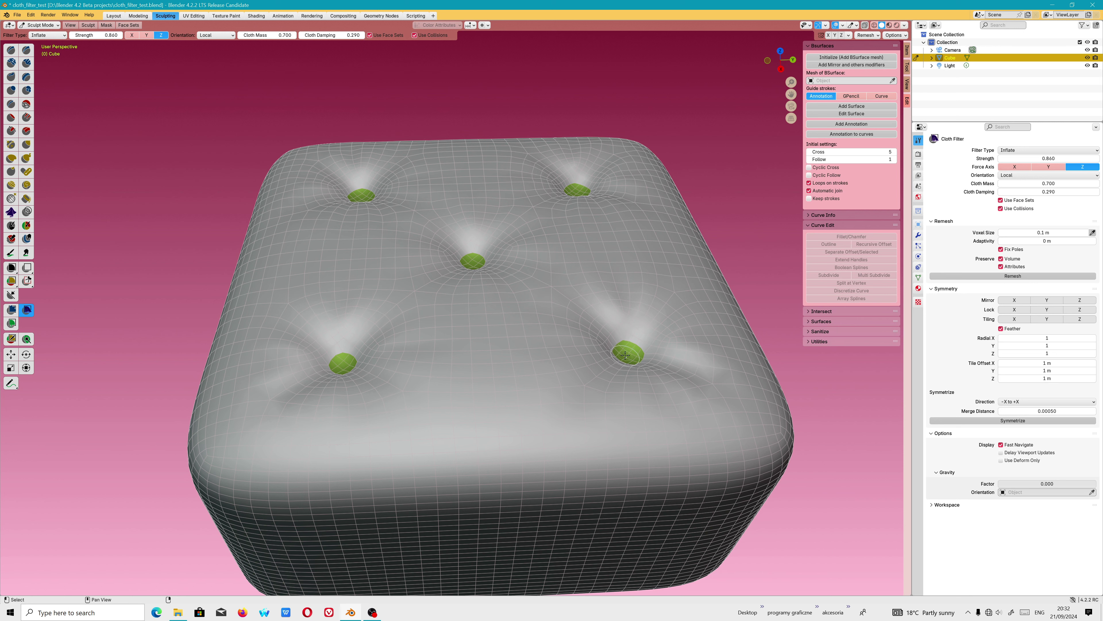
left_click_drag(85, 35, 109, 35)
mouse_move(621, 352)
left_mouse_down()
mouse_move(612, 353)
mouse_move(659, 256)
left_mouse_up()
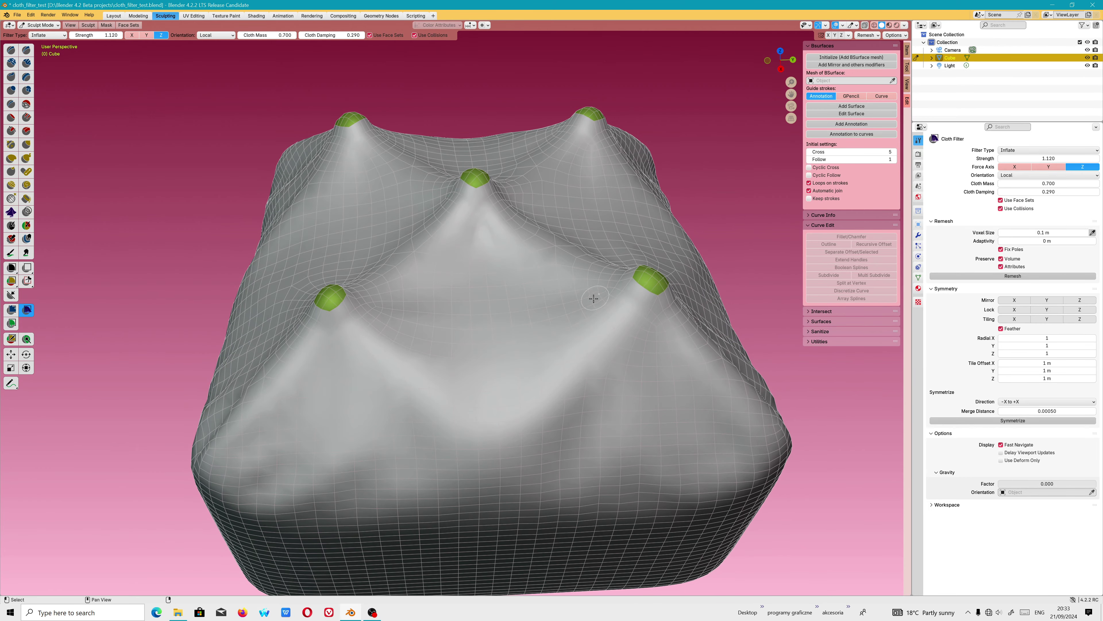
mouse_move(659, 256)
middle_mouse_down()
mouse_move(586, 278)
mouse_move(618, 250)
middle_mouse_up()
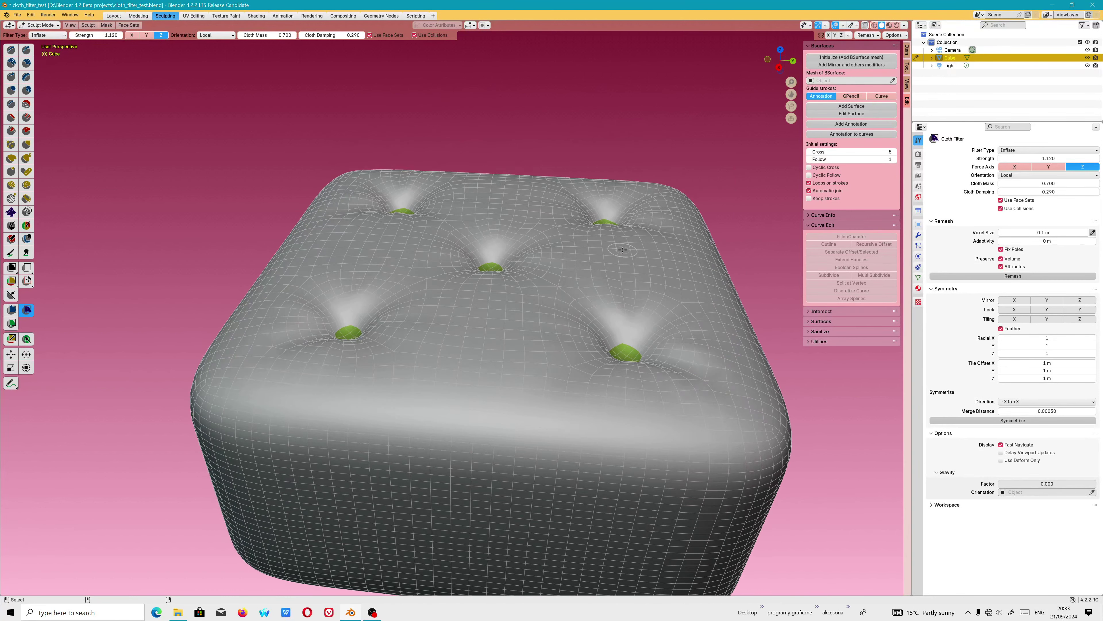
key("ctrl+z")
left_click_drag(647, 343, 641, 339)
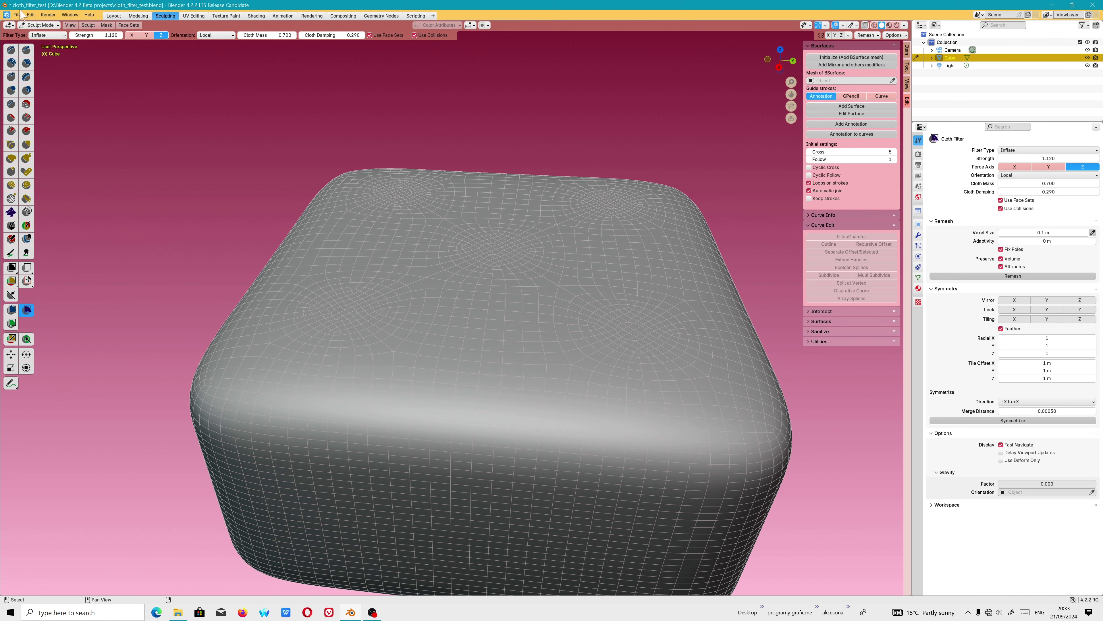
- Undo the last inflate and a sunken tray-like deformation
left_click(30, 15)
left_click(35, 26)
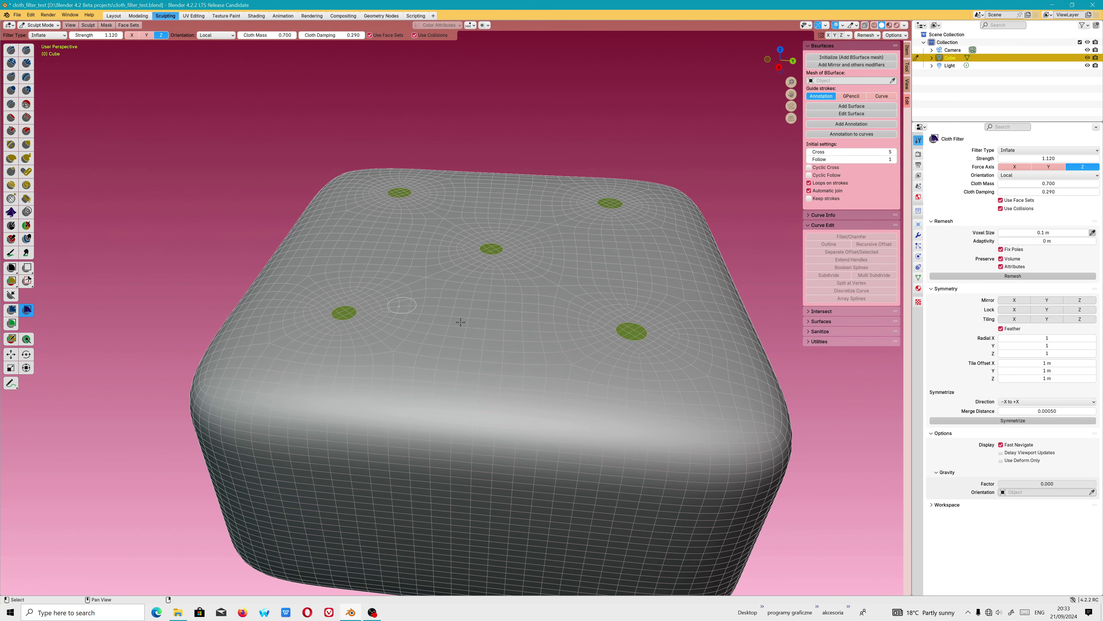
mouse_move(512, 289)
left_mouse_down()
mouse_move(411, 294)
mouse_move(538, 324)
mouse_move(435, 303)
mouse_move(524, 301)
mouse_move(505, 324)
left_mouse_up()
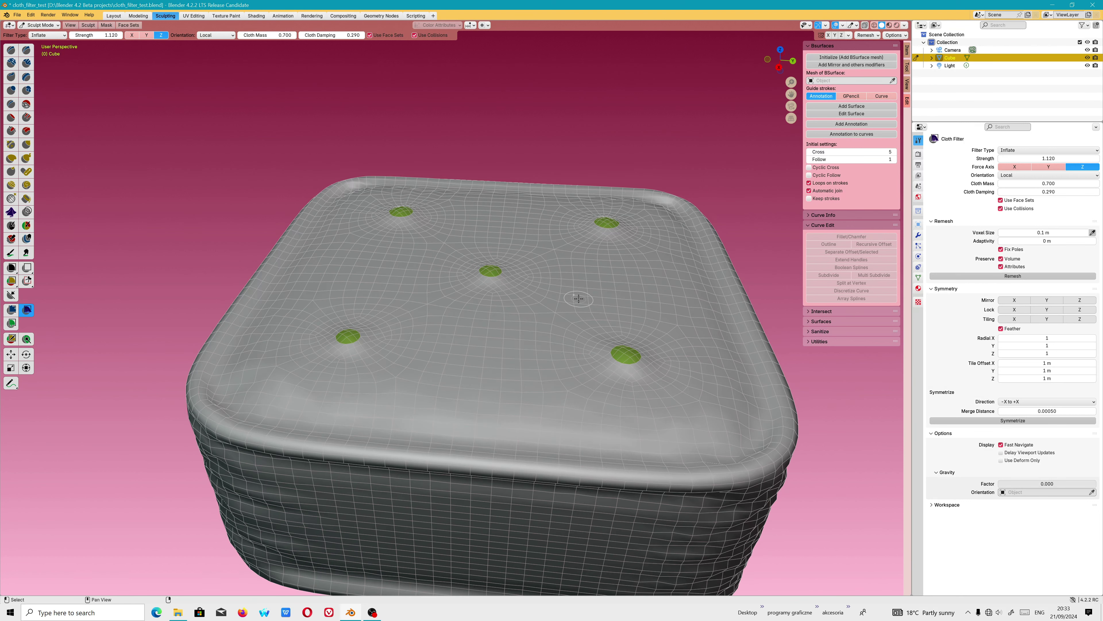
key("ctrl+z")
middle_click_drag(510, 313, 471, 328)
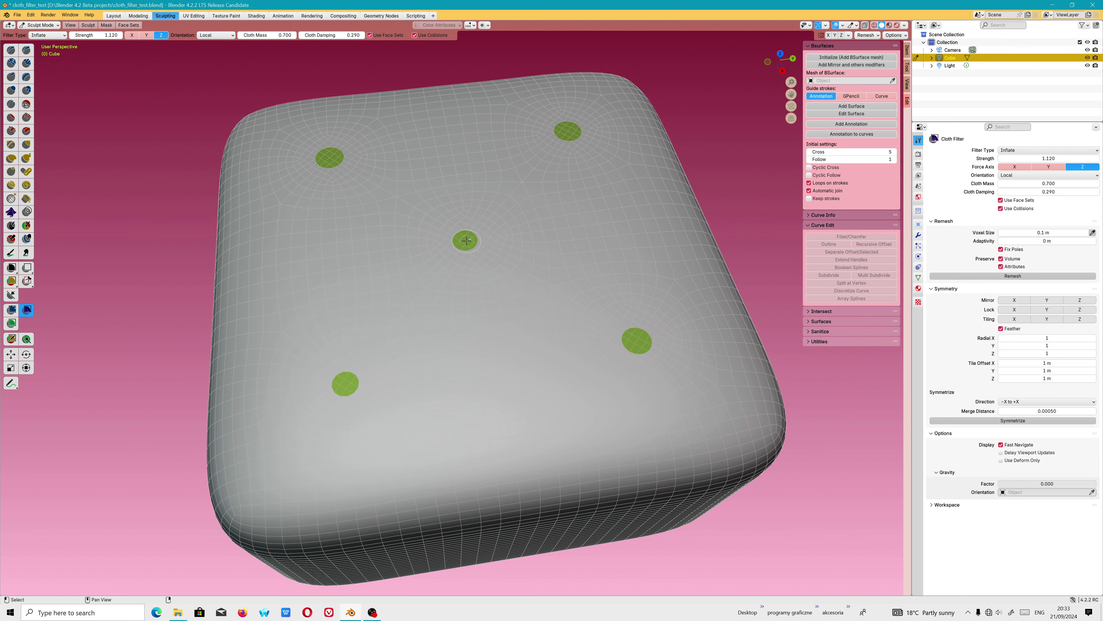
- Pull deep dimples and creases around the five green face sets, then return to Object Mode
left_click_drag(467, 240, 480, 230)
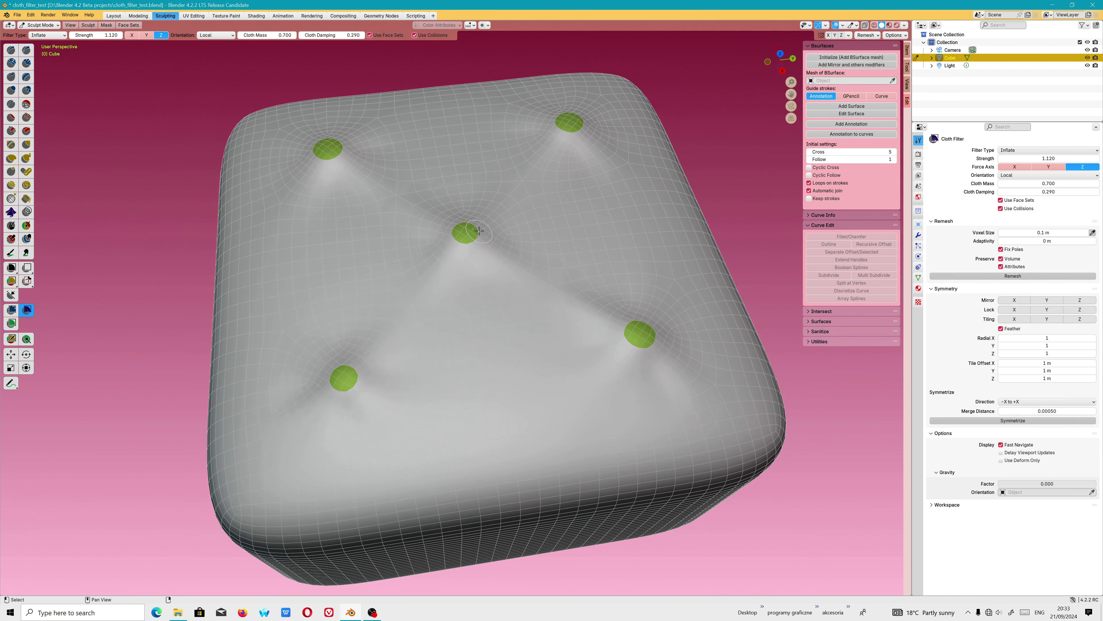
middle_click_drag(534, 330, 518, 336)
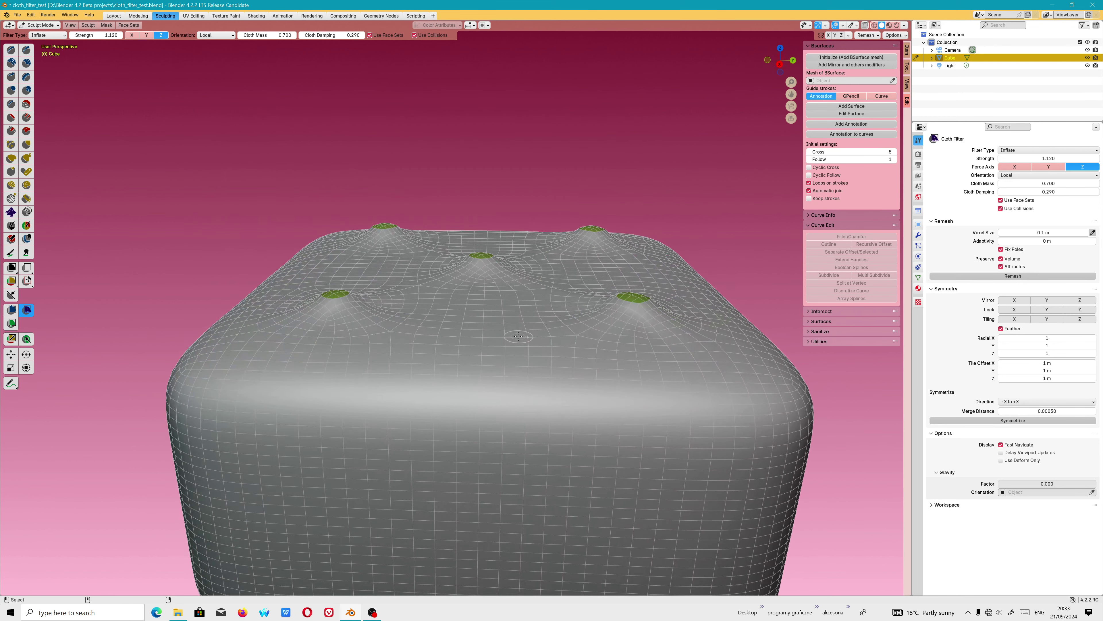
left_click_drag(519, 336, 494, 288)
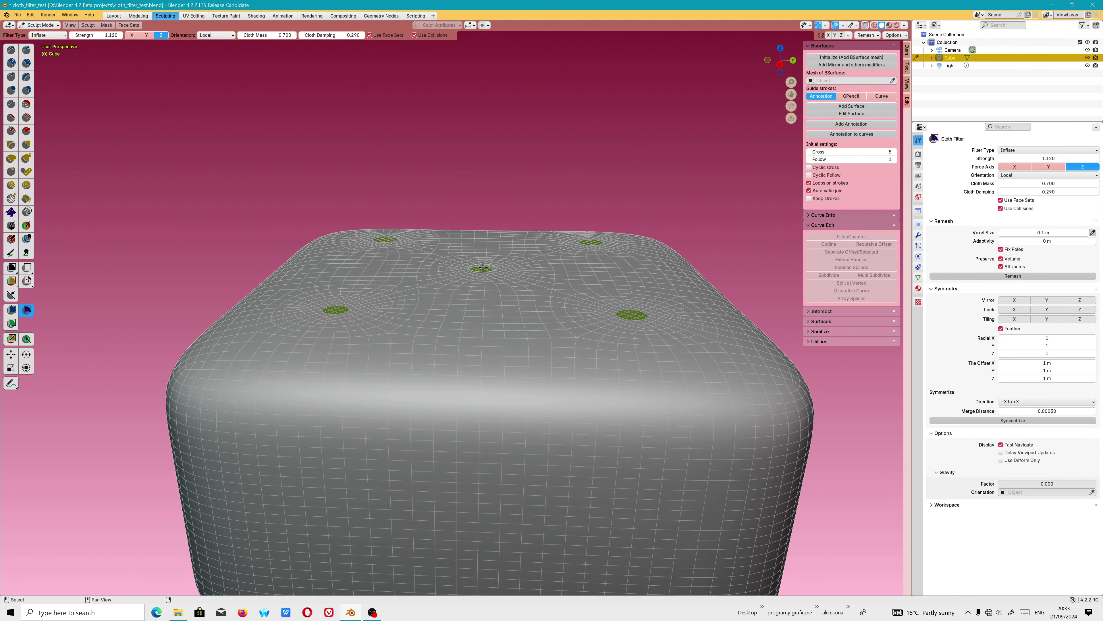
mouse_move(483, 268)
middle_mouse_down()
mouse_move(479, 231)
mouse_move(466, 239)
middle_mouse_up()
left_click_drag(471, 236, 484, 242)
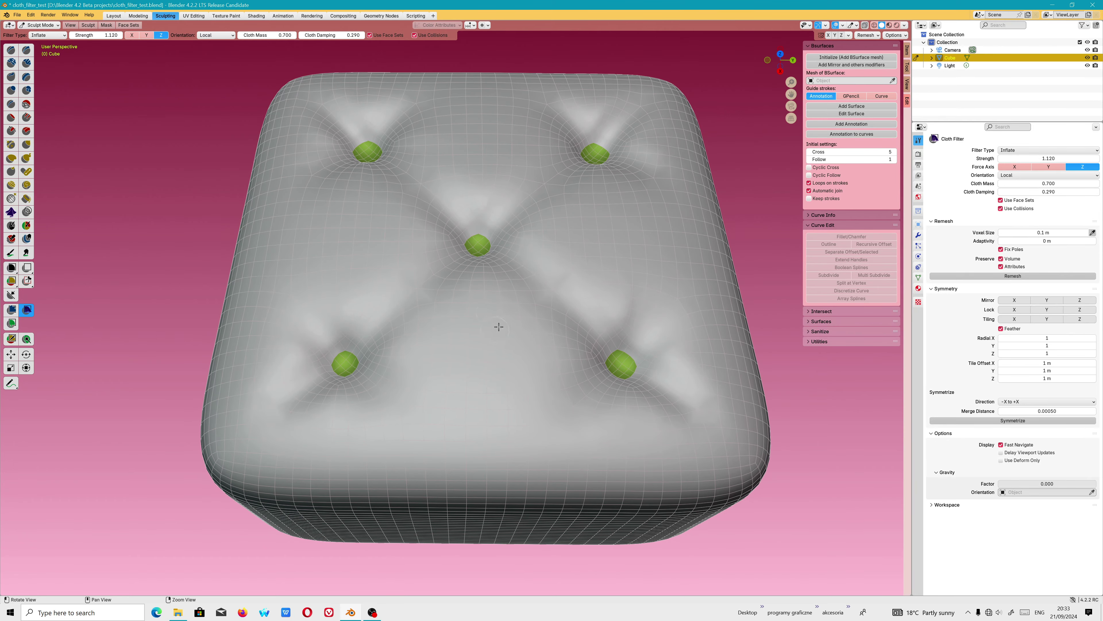
middle_click_drag(495, 323, 474, 250)
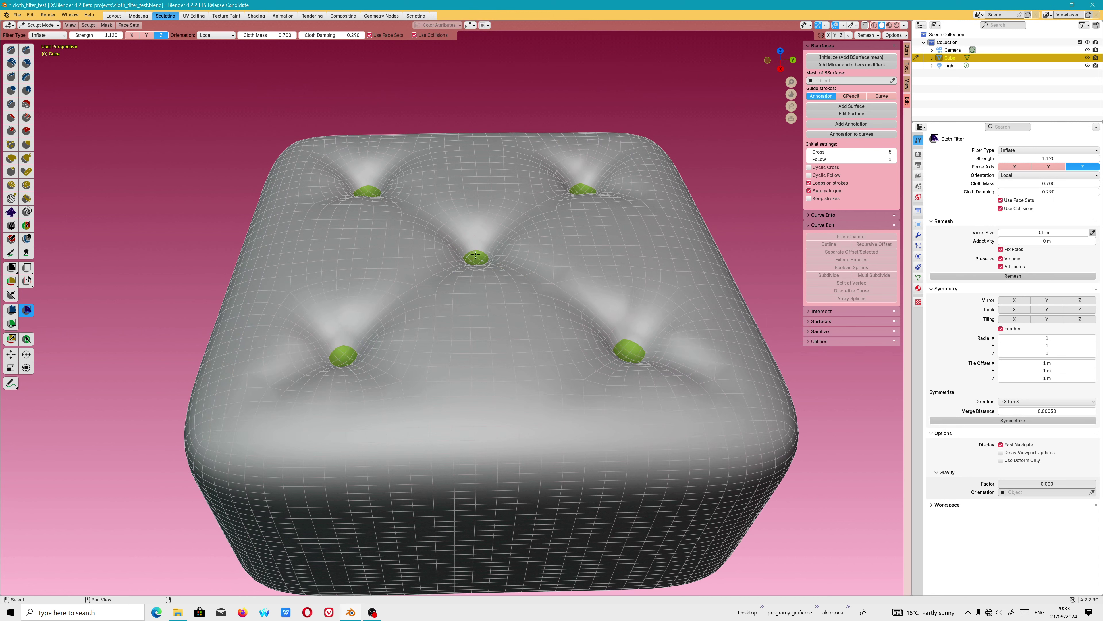
left_click_drag(474, 251, 444, 261)
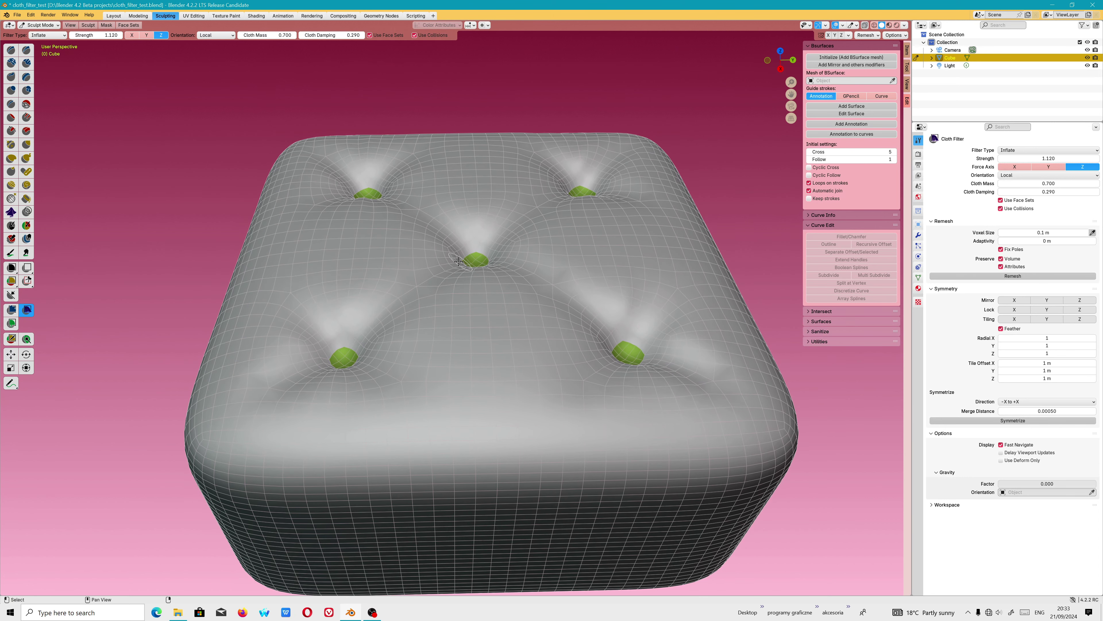
mouse_move(444, 262)
middle_mouse_down()
mouse_move(522, 424)
mouse_move(522, 387)
middle_mouse_up()
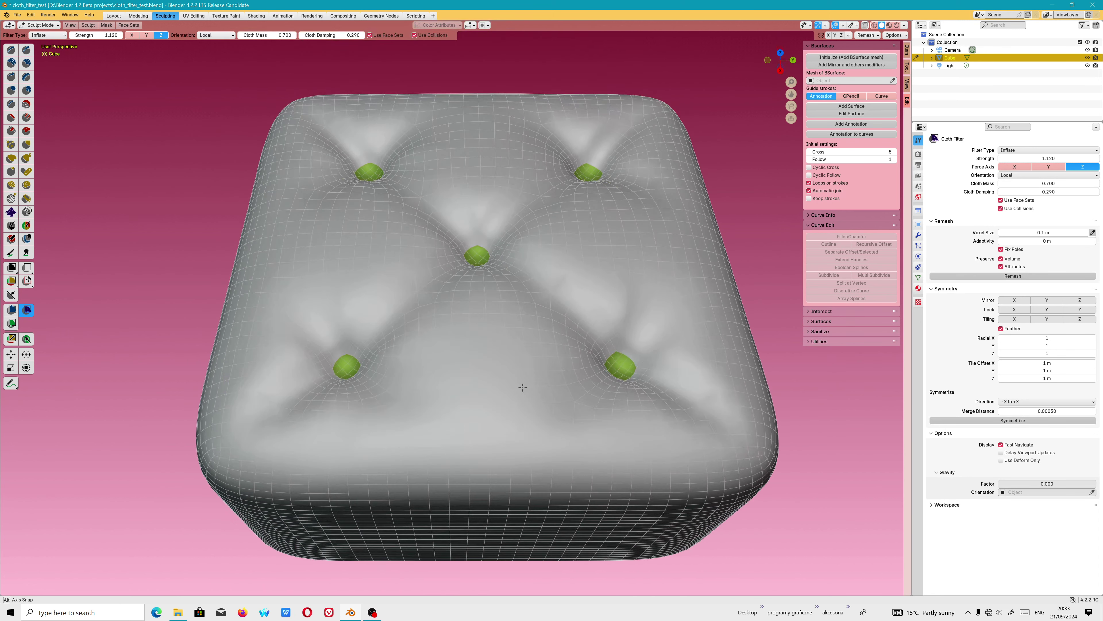
left_click(39, 25)
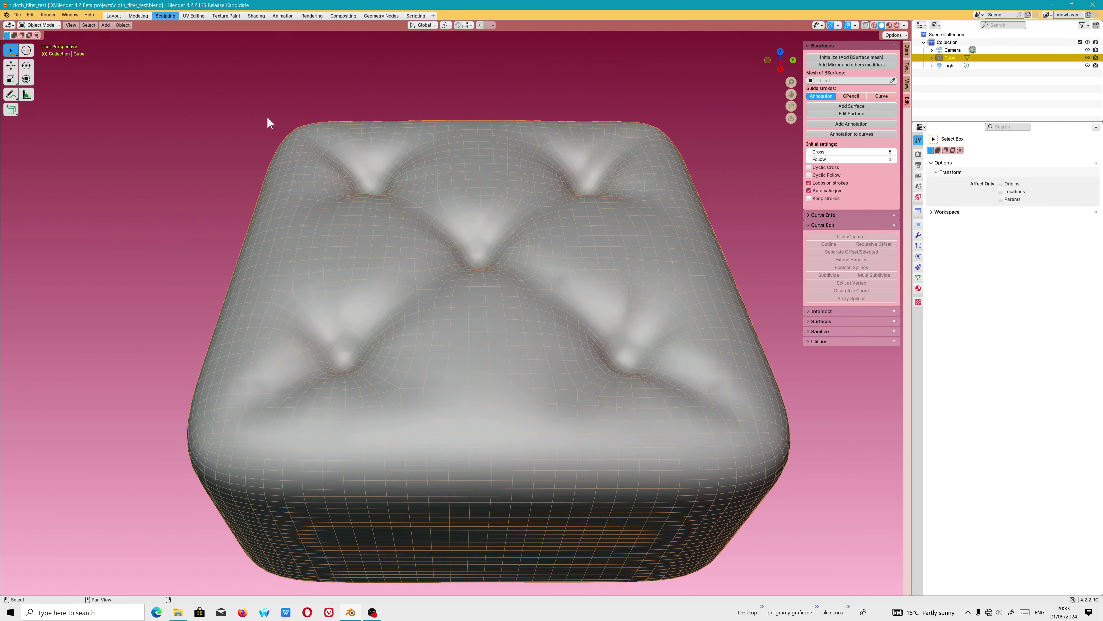
- Enter Edit Mode on the cushion and orbit to view its side
mouse_move(272, 122)
middle_mouse_down()
mouse_move(461, 364)
mouse_move(464, 350)
middle_mouse_up()
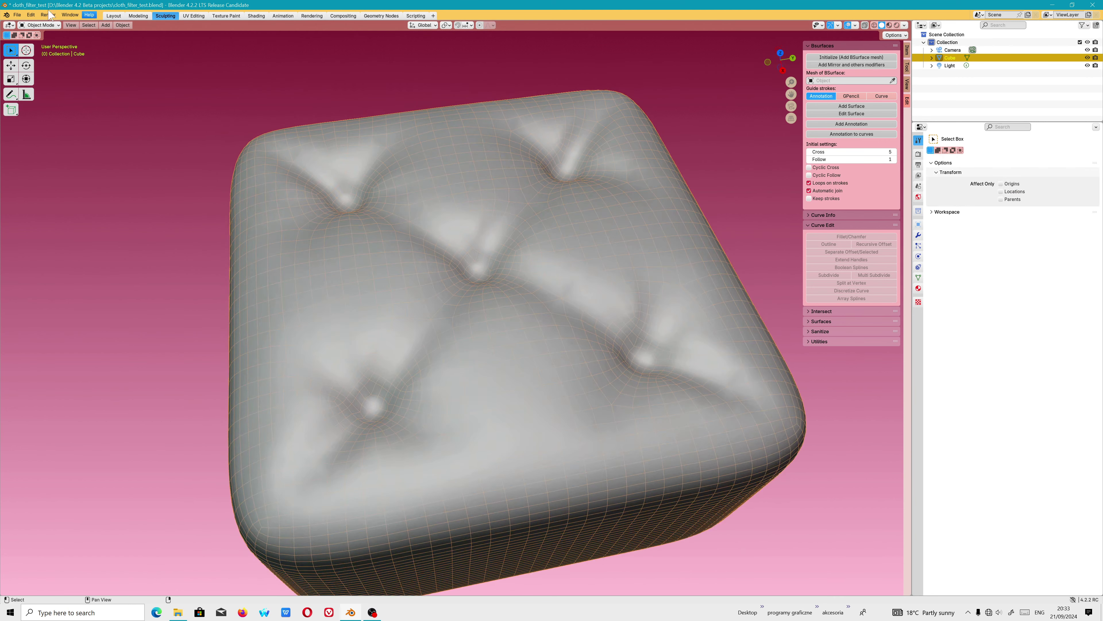
left_click(40, 25)
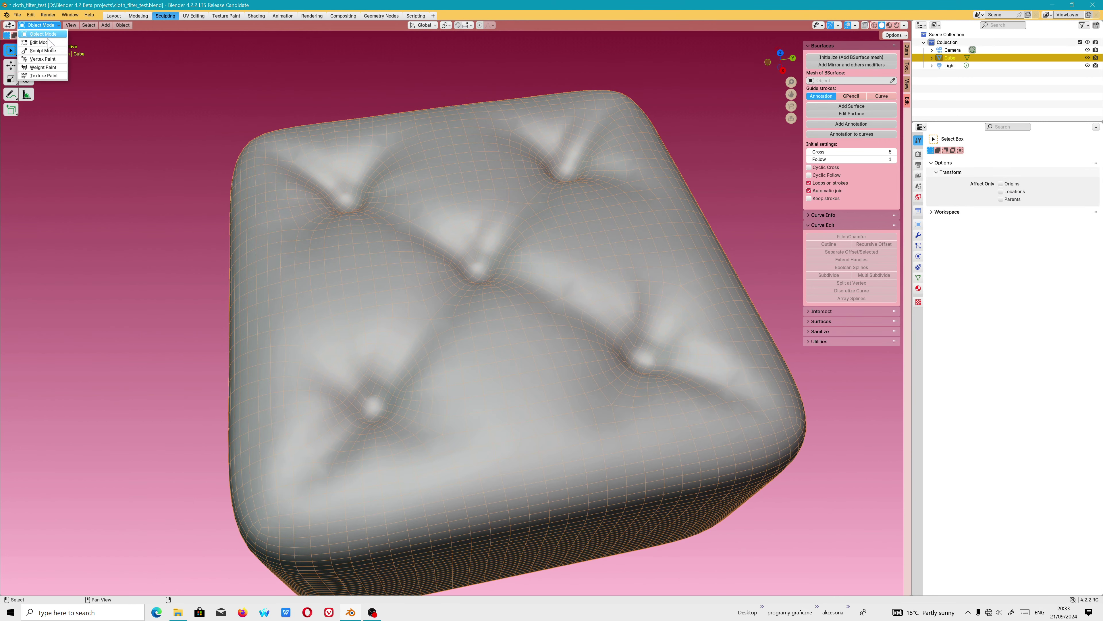
left_click(39, 37)
middle_click_drag(431, 231, 311, 336)
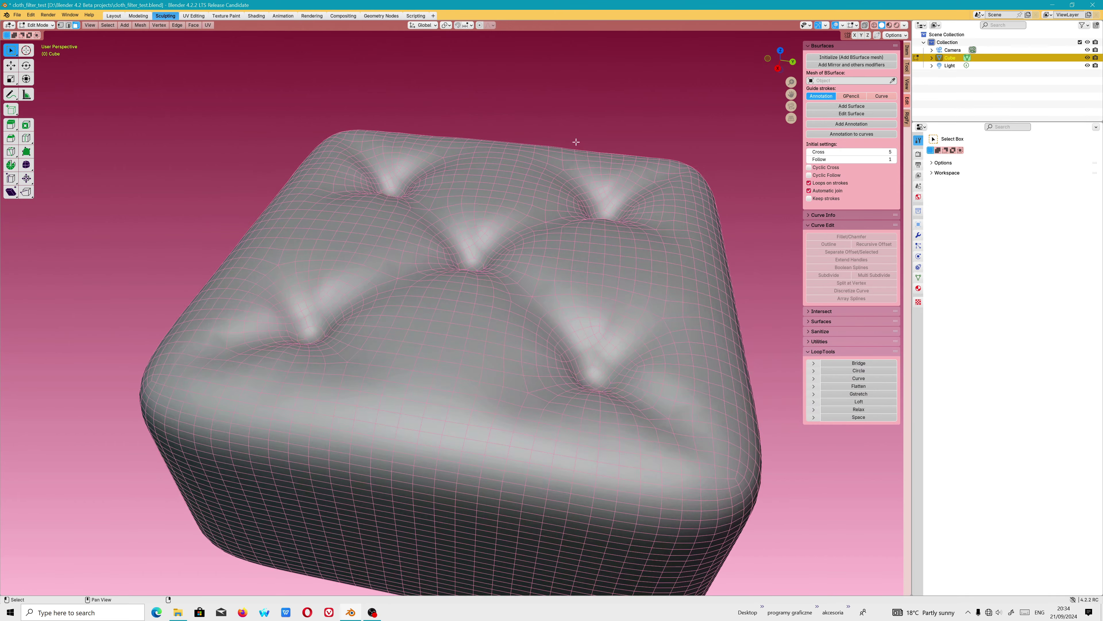
mouse_move(593, 380)
middle_mouse_down()
mouse_move(586, 321)
mouse_move(467, 360)
middle_mouse_up()
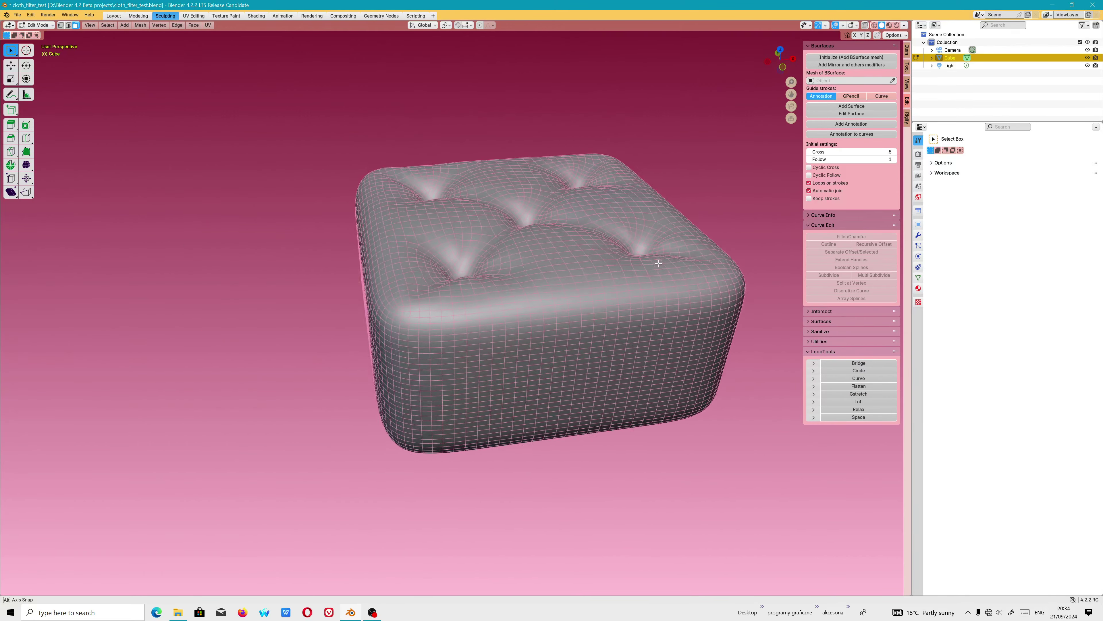
scroll(466, 361, "up", 2)
- Loop-select side rings until only the horizontal loop just below the top edge is selected
left_click(432, 350)
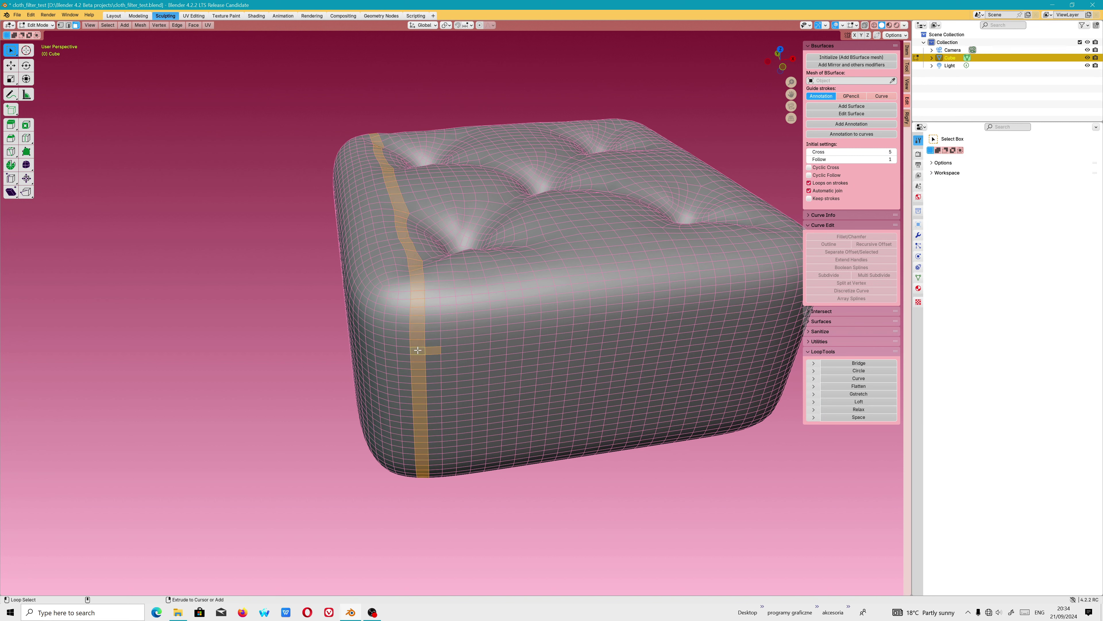
left_click(434, 351)
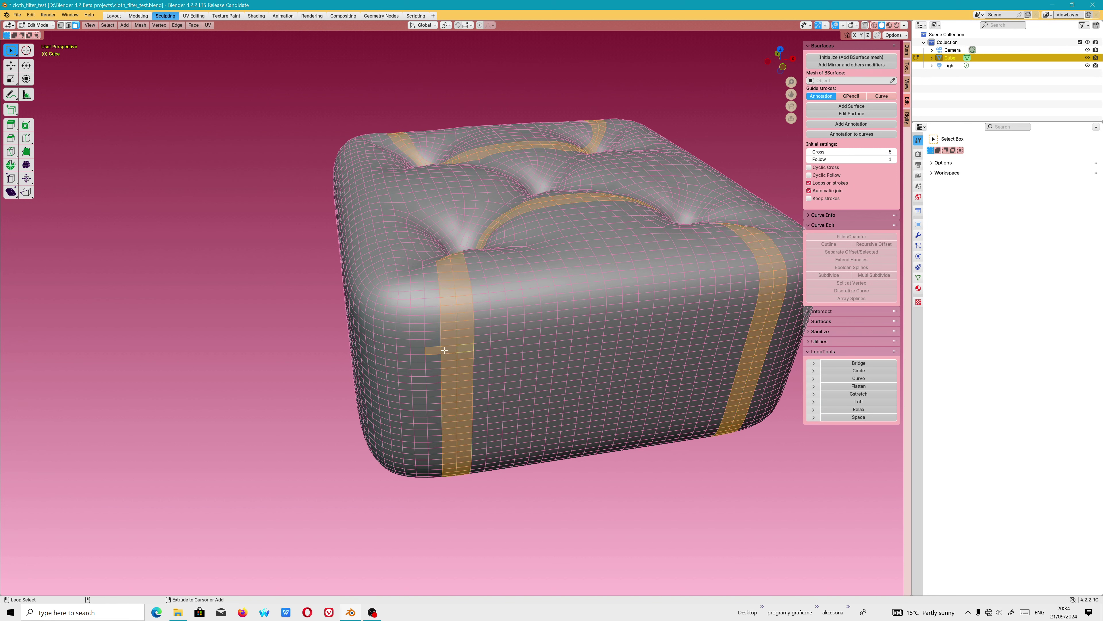
key("alt+a")
left_click(412, 352, "alt")
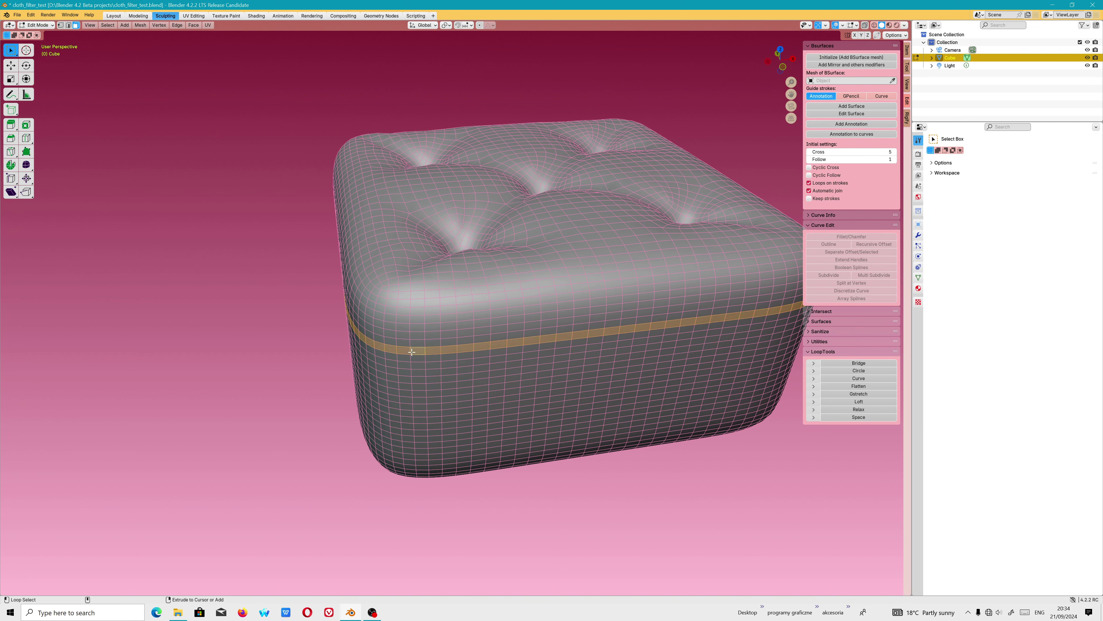
left_click(407, 357, "alt+shift")
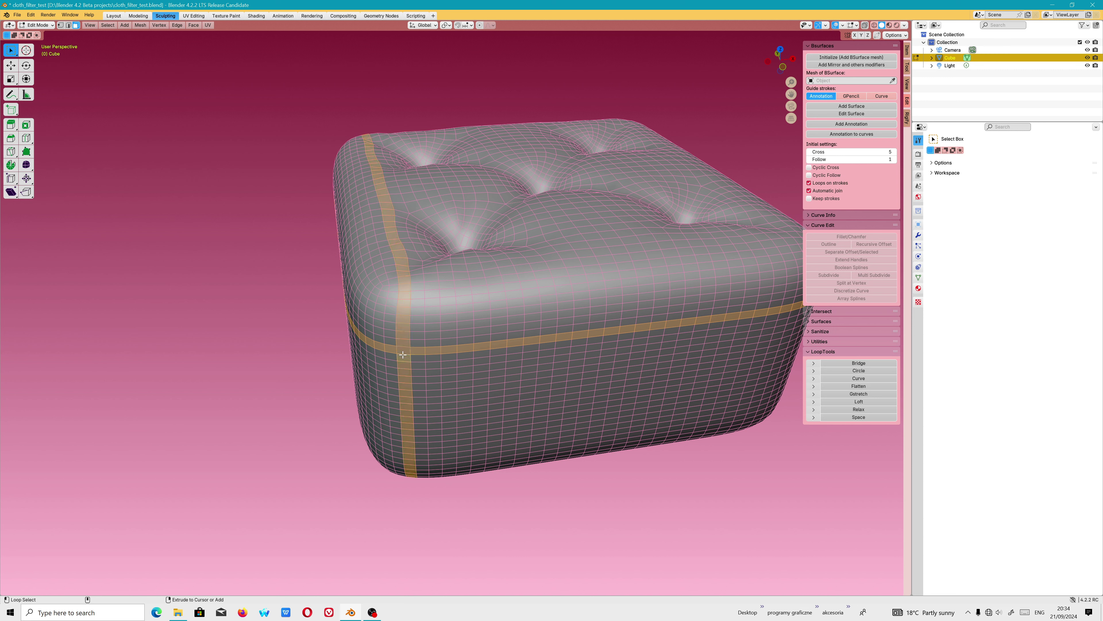
key("alt+a")
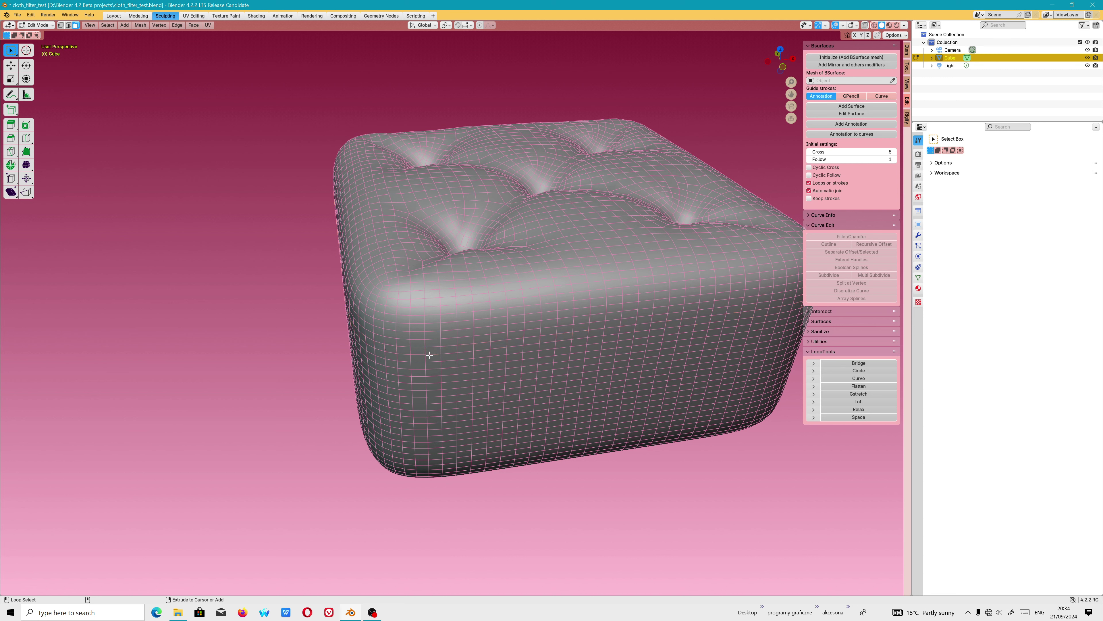
left_click(404, 350, "alt")
key("alt+a")
left_click(420, 351, "alt")
left_click(411, 358, "shift")
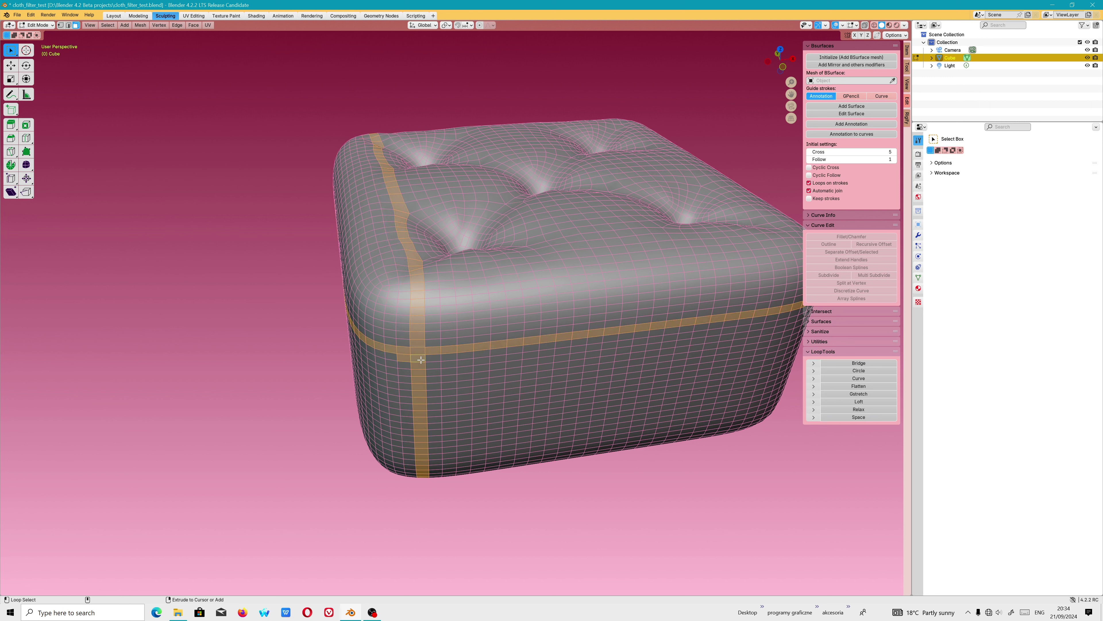
key("alt+a")
left_click(422, 352, "alt")
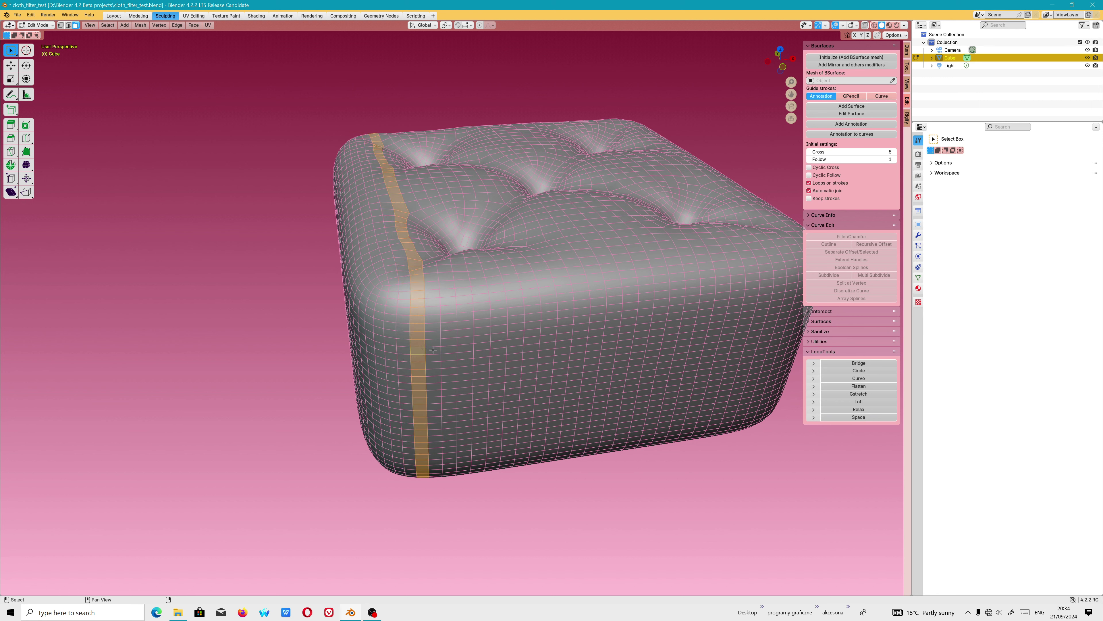
key("alt+a")
left_click(423, 350, "alt")
scroll(419, 358, "up", 1)
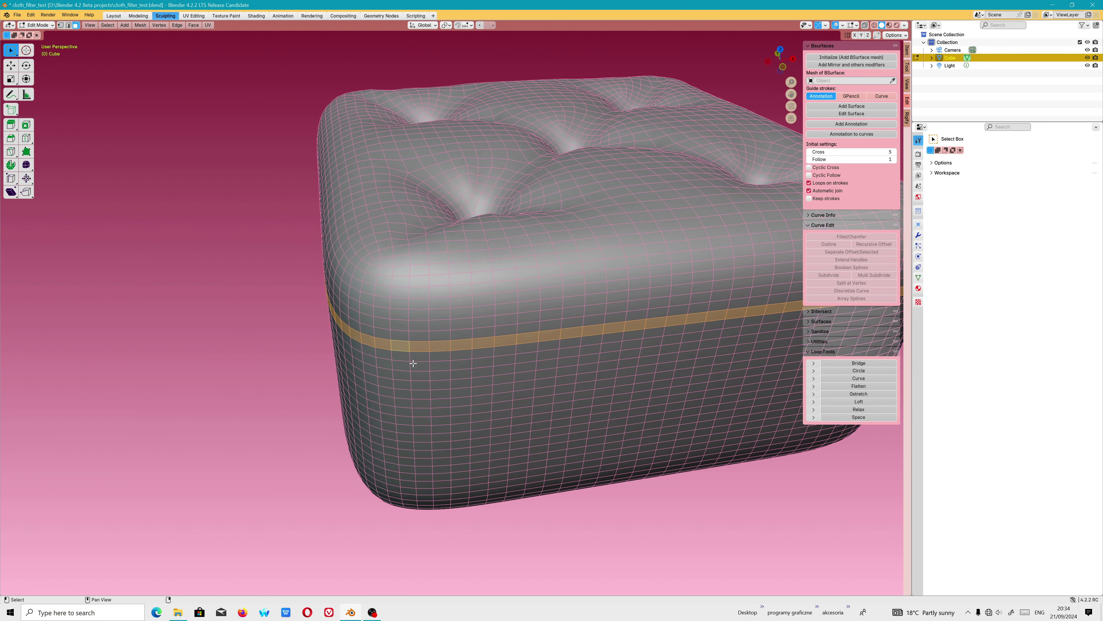
scroll(418, 357, "up", 1)
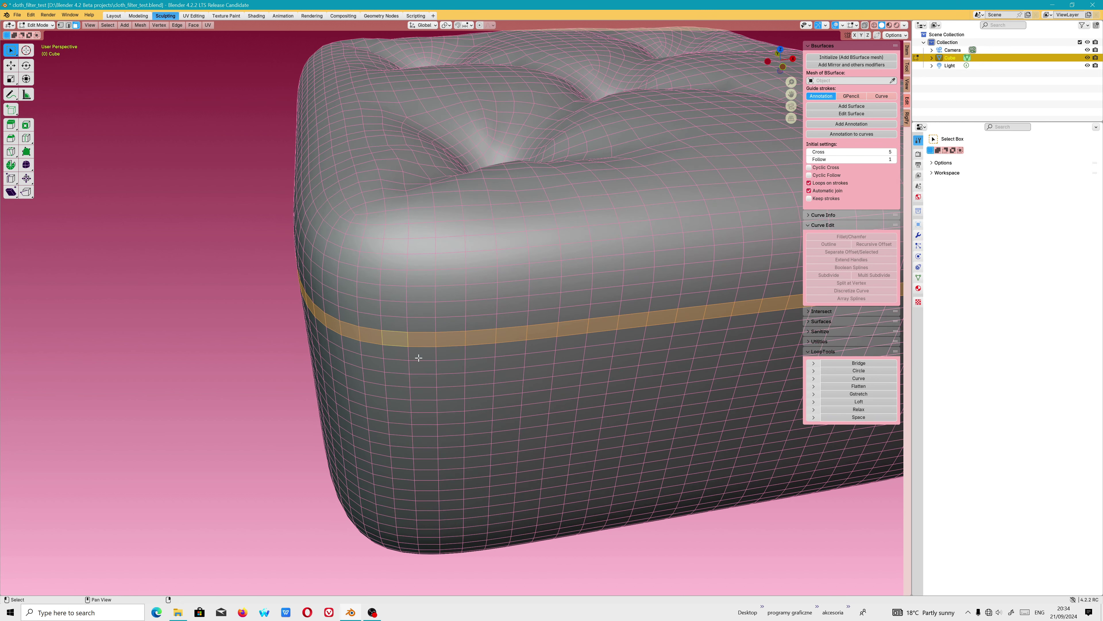
- Switch to edge select and orbit to inspect the selected loop and tufted top
left_click(69, 25)
mouse_move(503, 381)
middle_mouse_down()
mouse_move(463, 352)
mouse_move(505, 370)
middle_mouse_up()
scroll(463, 352, "down", 2)
scroll(488, 368, "up", 3)
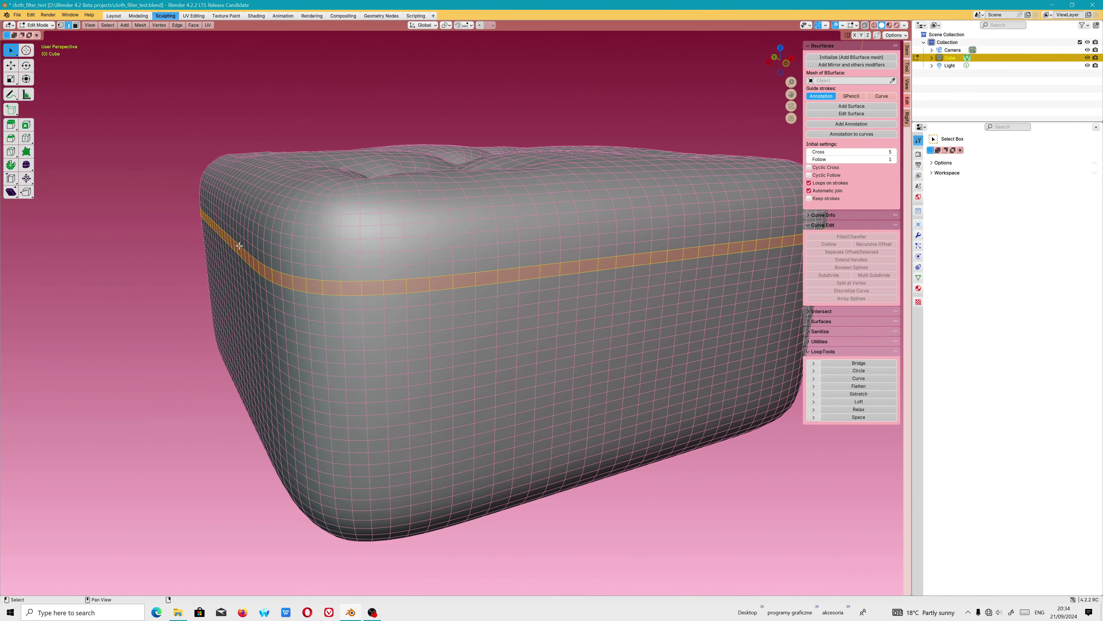
middle_click_drag(345, 235, 361, 345)
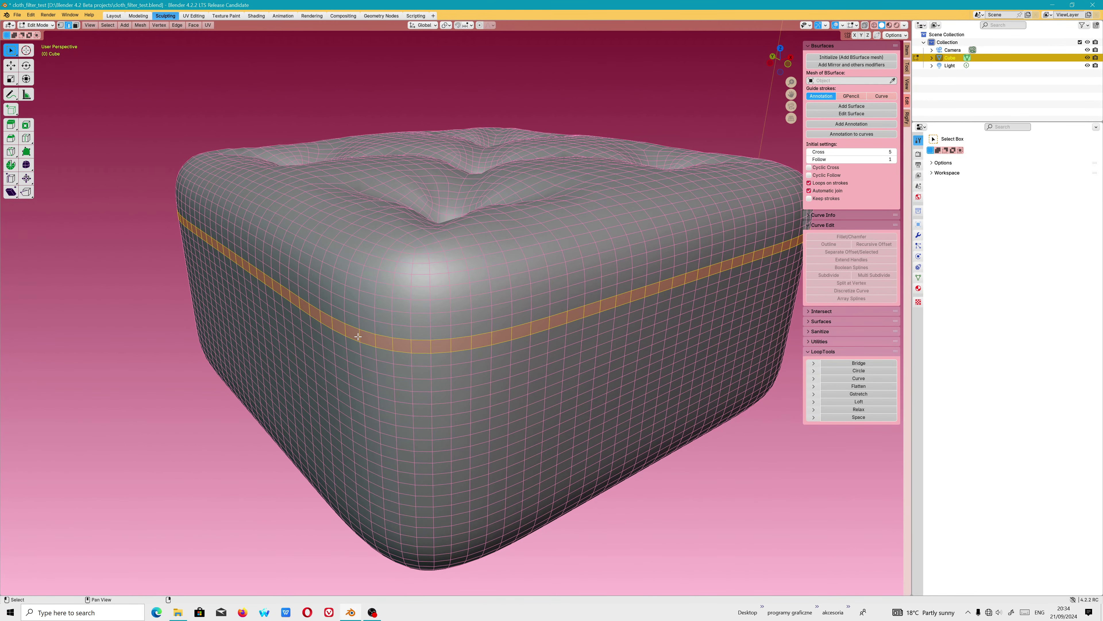
mouse_move(381, 313)
middle_mouse_down()
mouse_move(367, 342)
mouse_move(434, 321)
middle_mouse_up()
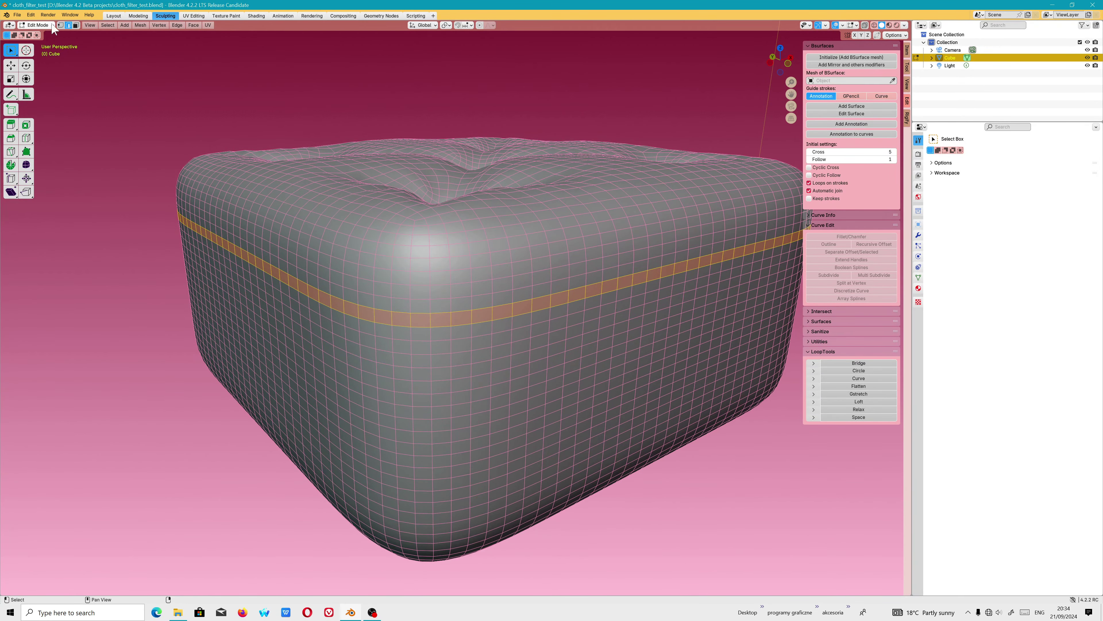
- Start a grab on the selected loop, then return to Object Mode
left_click(53, 27)
key("shift+space")
key("g")
left_click(42, 26)
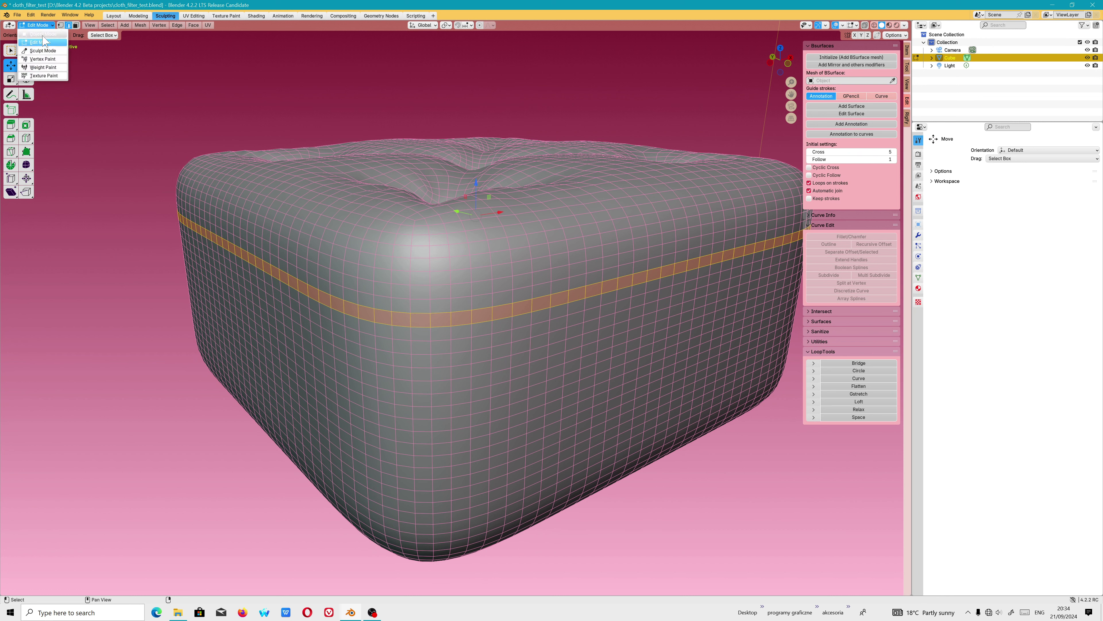
left_click(43, 34)
left_click(40, 26)
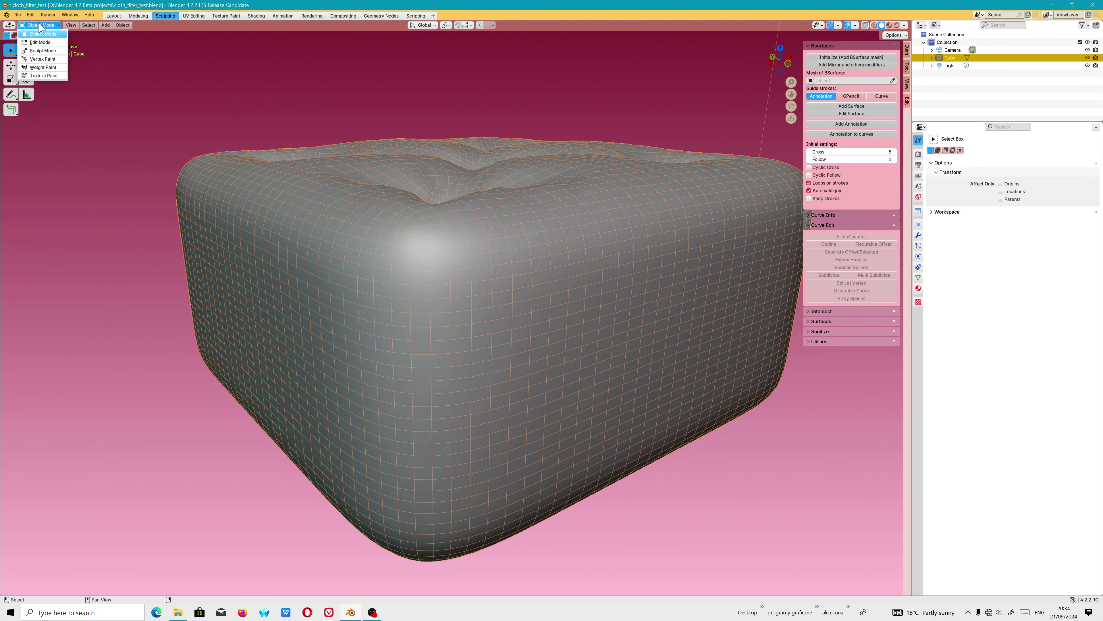
left_click(42, 34)
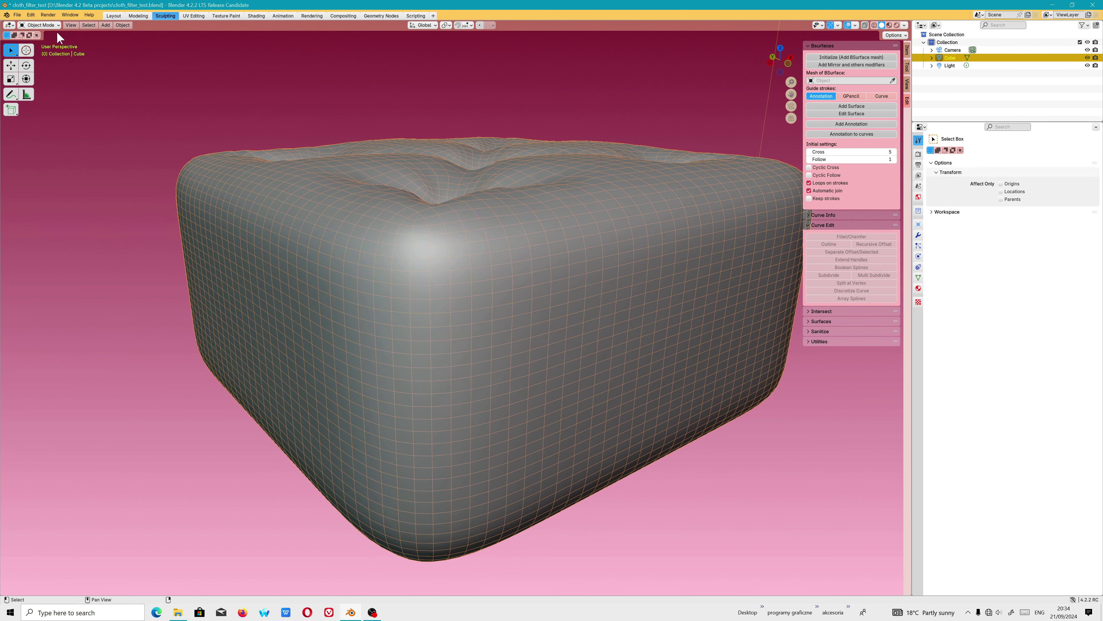
- In the Sculpting workspace, turn the edit-mode selected side band into a face set
left_click(169, 16)
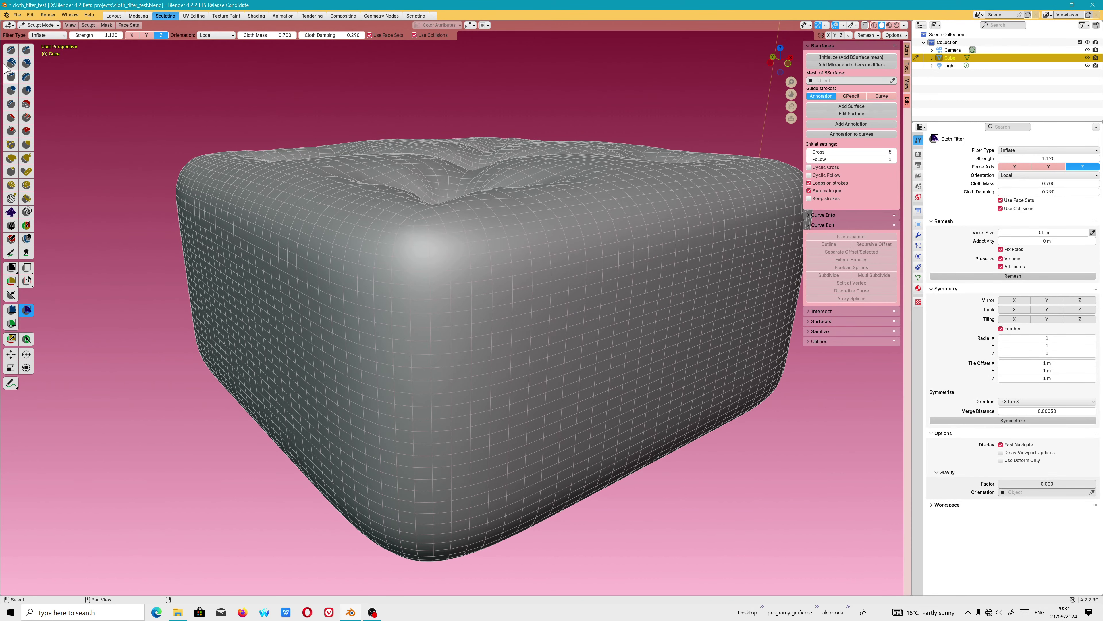
left_click(40, 25)
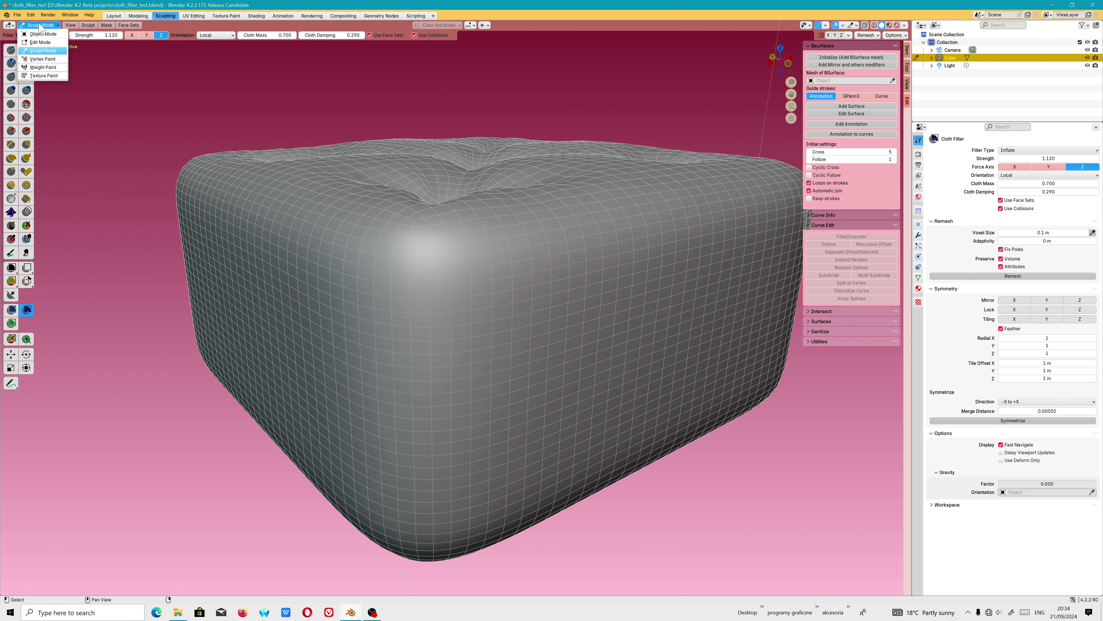
left_click(56, 25)
left_click(139, 27)
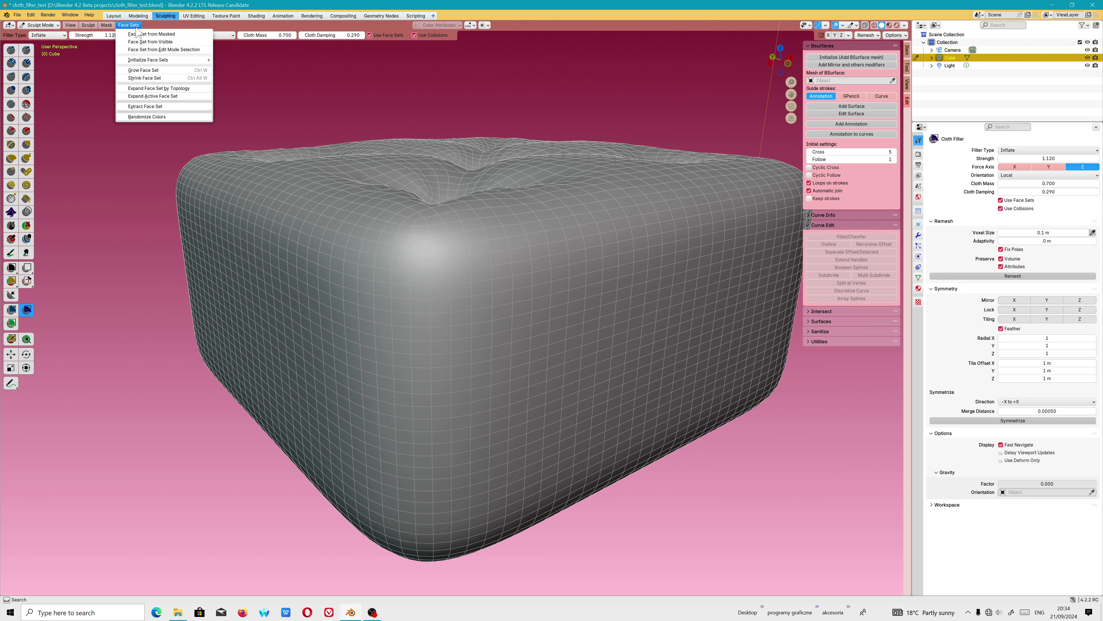
mouse_move(148, 59)
left_click(157, 49)
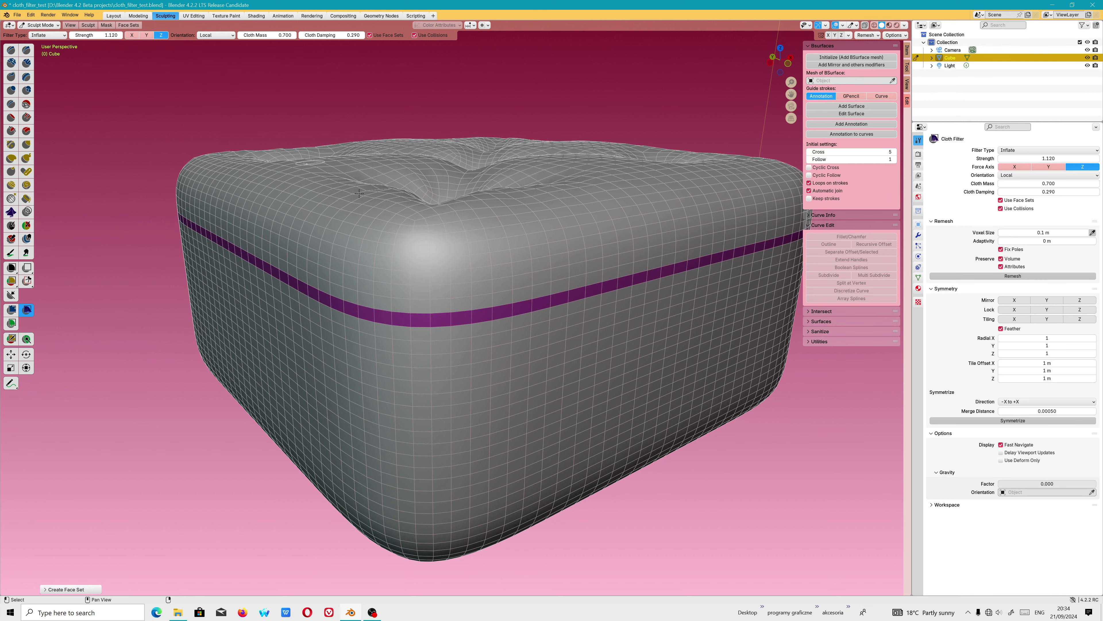
- Test-inflate the cushion with the Cloth Filter from a few orbit angles
mouse_move(515, 320)
middle_mouse_down()
mouse_move(482, 340)
mouse_move(480, 331)
middle_mouse_up()
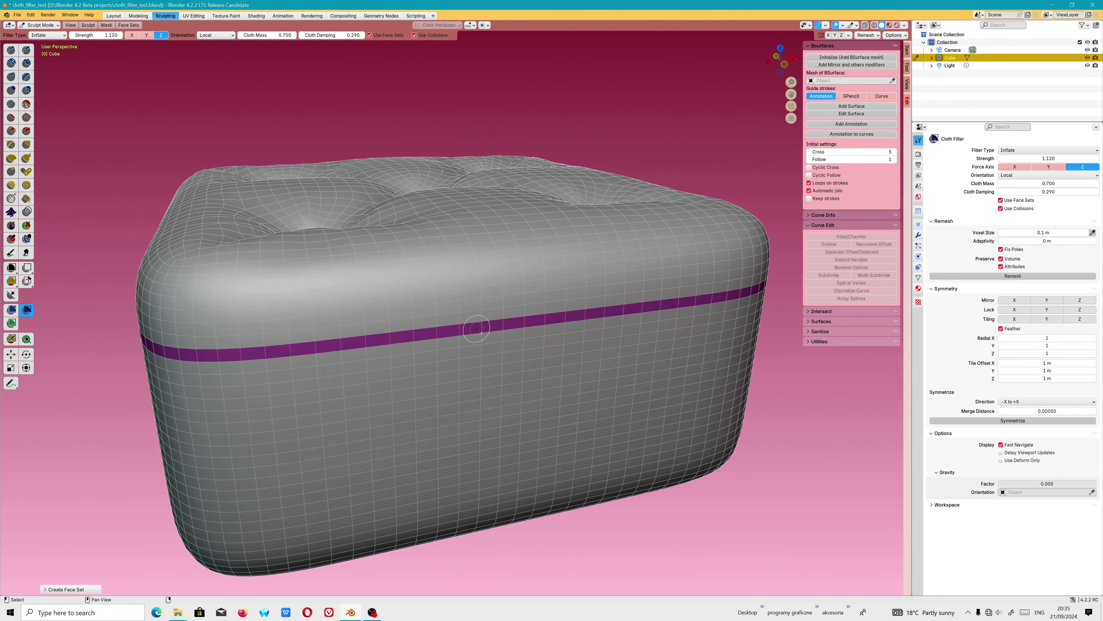
middle_click_drag(480, 331, 586, 343)
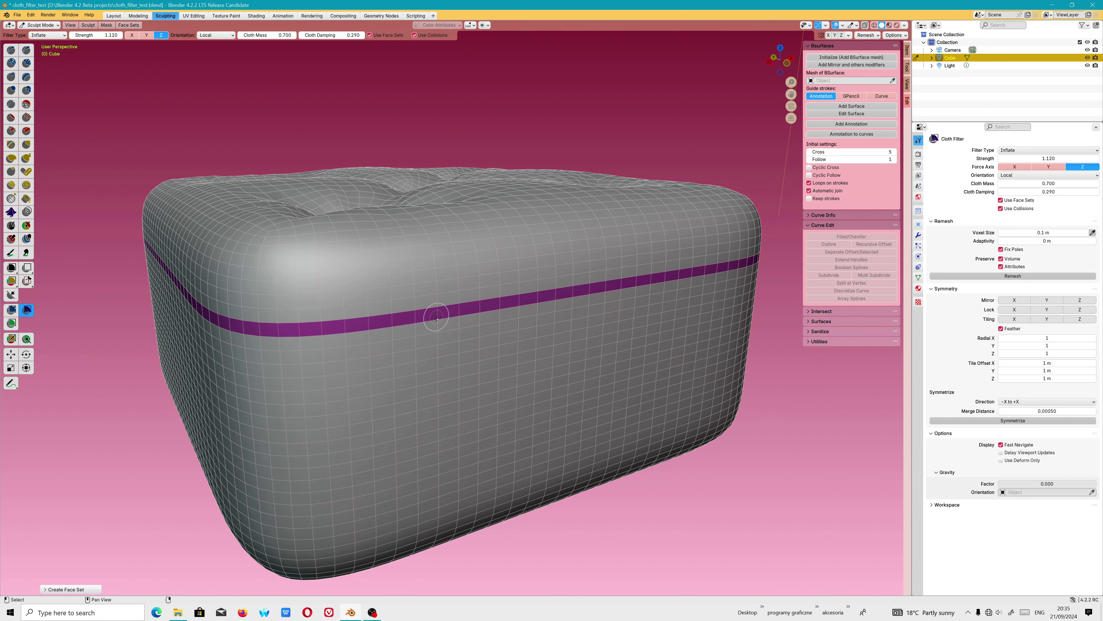
left_click_drag(435, 314, 472, 300)
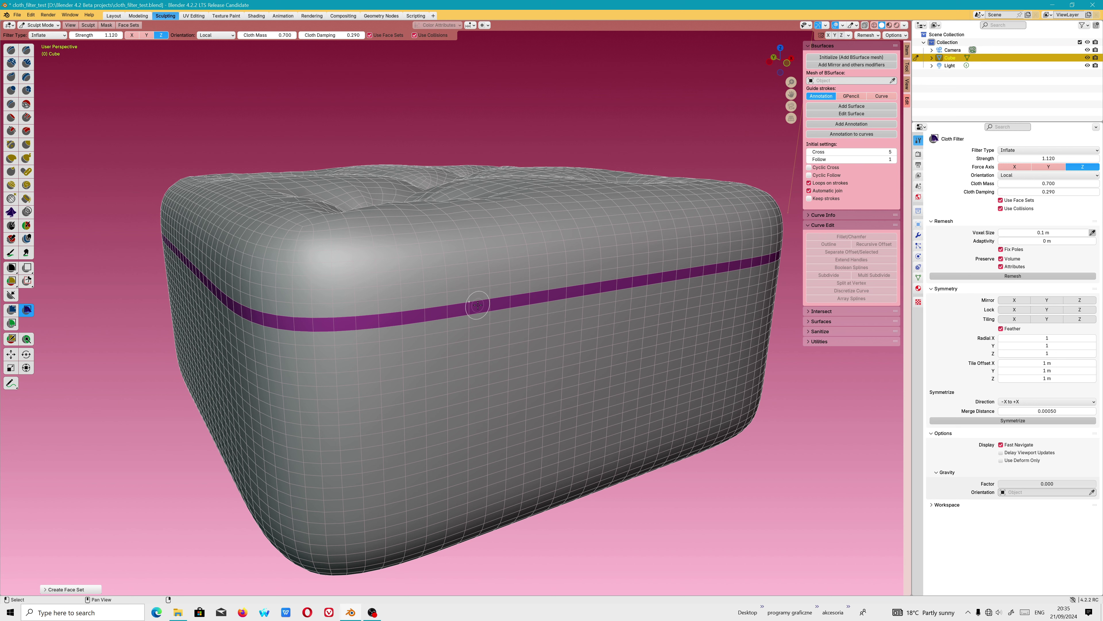
left_click(470, 312)
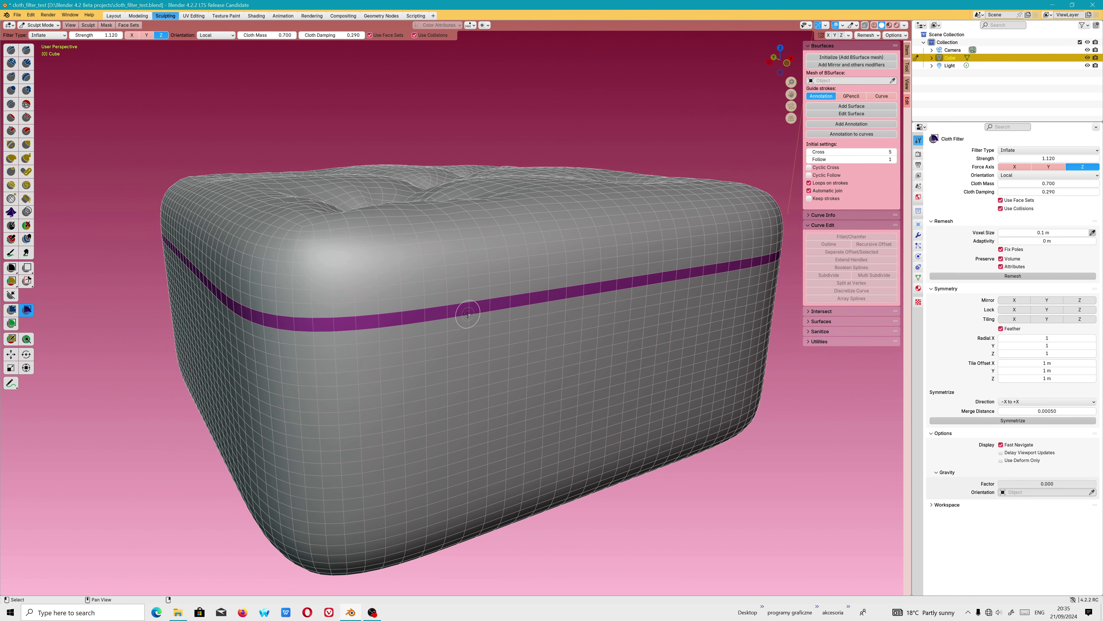
left_click_drag(446, 310, 315, 316)
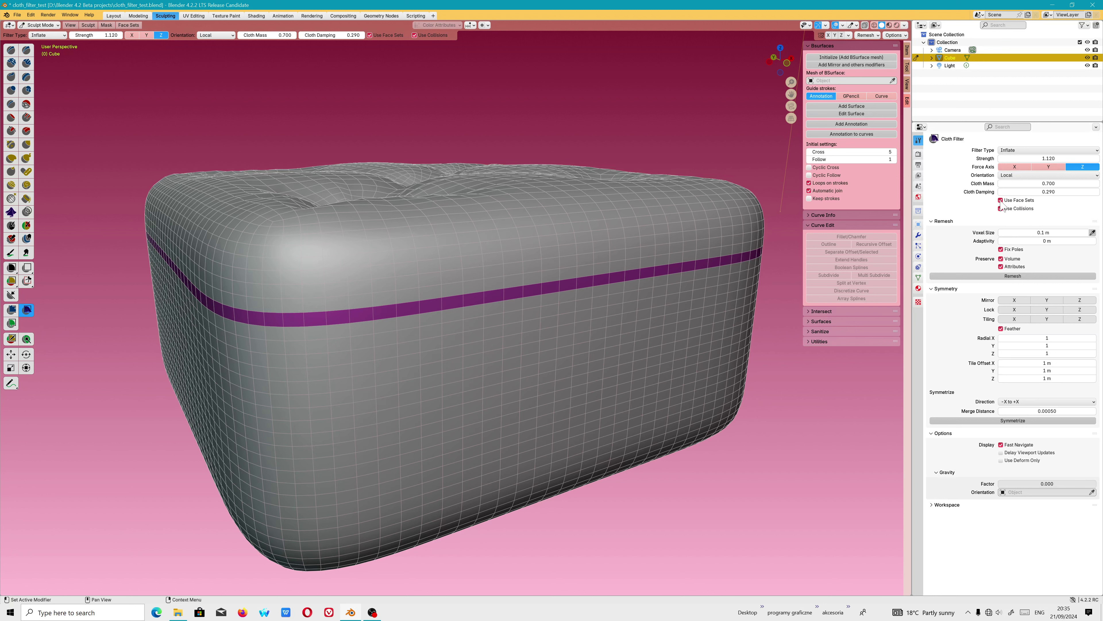
- Enable Use Face Sets on the Cloth Filter, undo the wrinkling, and enter Edit Mode
left_click(1001, 201)
left_click_drag(302, 303, 322, 311)
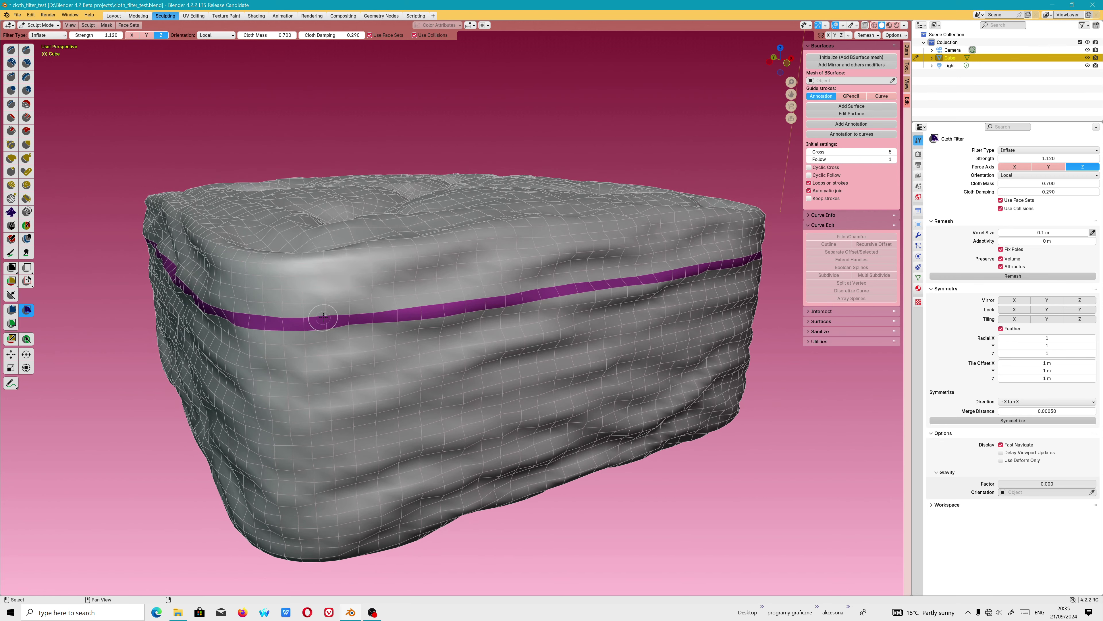
key("ctrl+z")
scroll(379, 313, "up", 2)
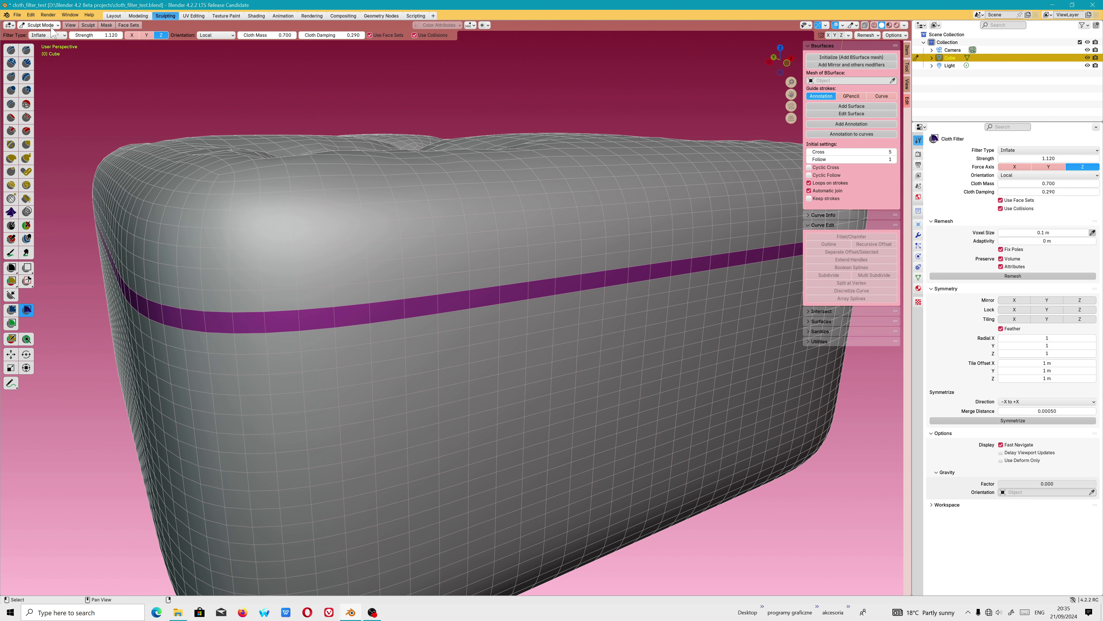
left_click(39, 25)
left_click(41, 43)
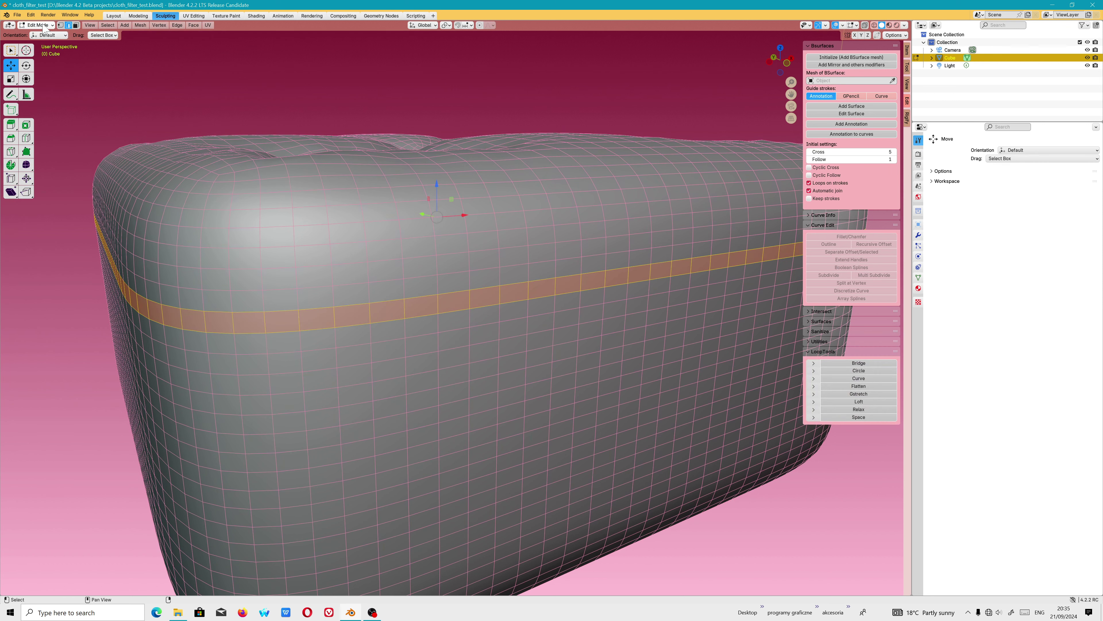
- Switch to face select, then go through Object Mode into Sculpt Mode
left_click(76, 25)
left_click(39, 25)
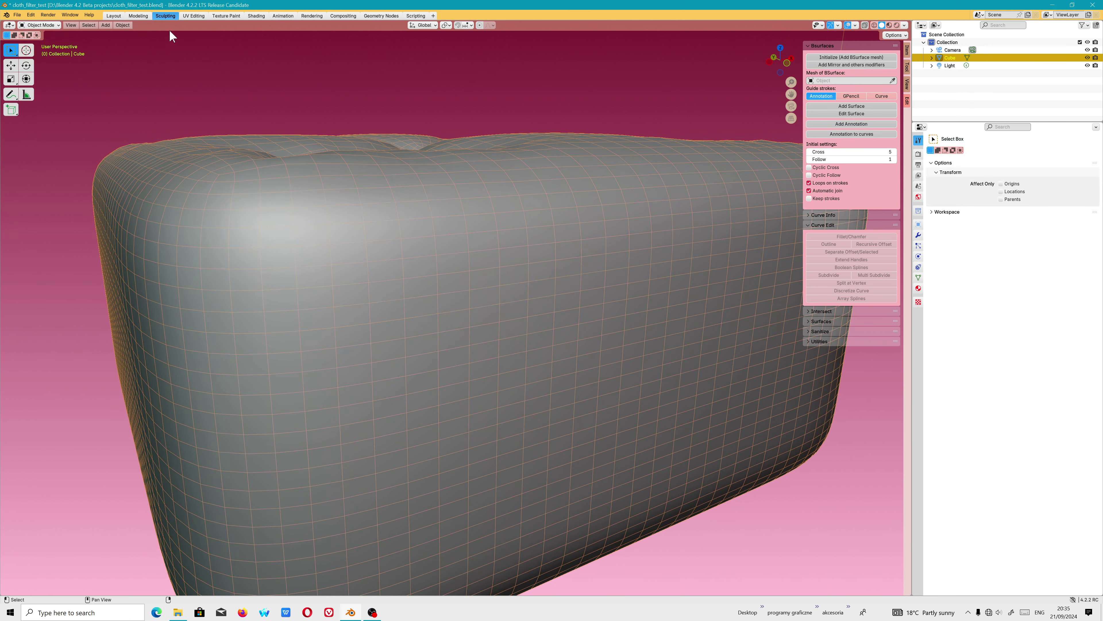
left_click(123, 25)
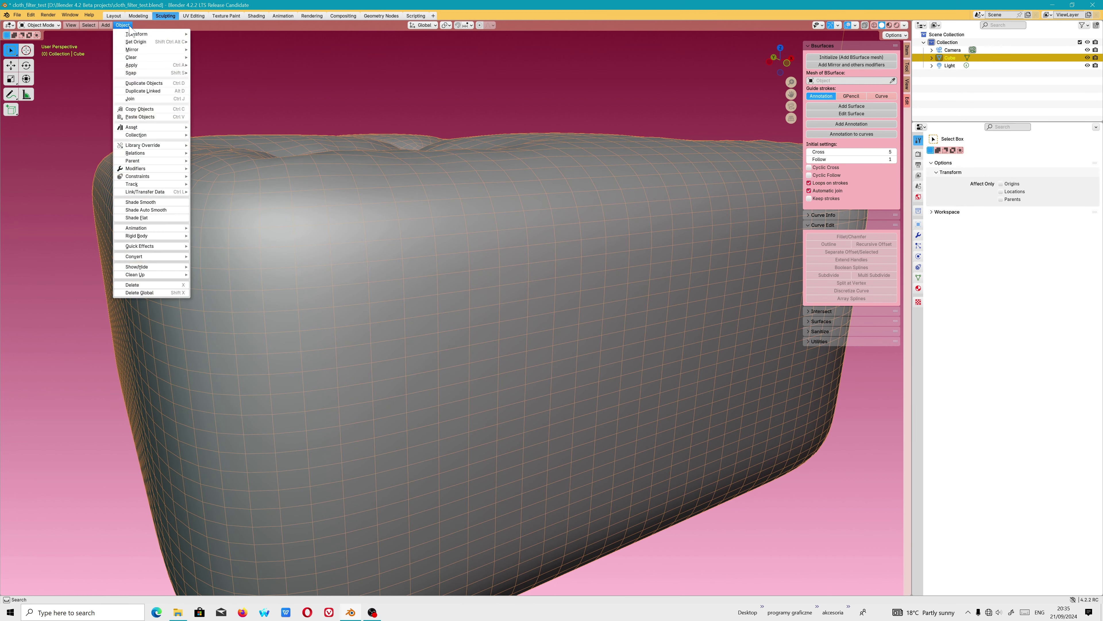
left_click(39, 24)
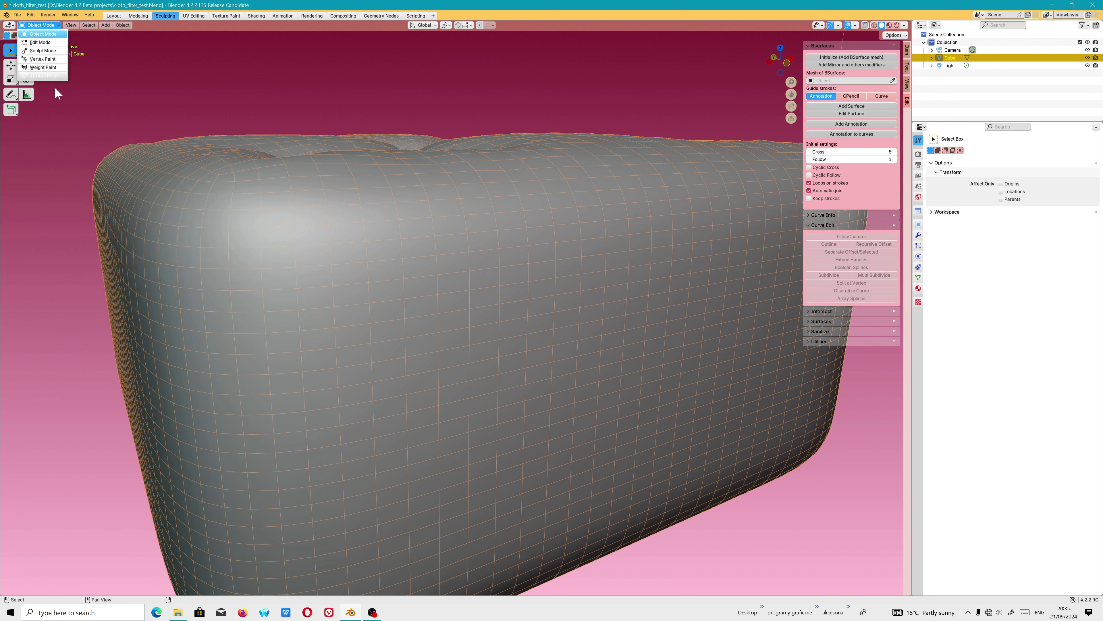
left_click(42, 50)
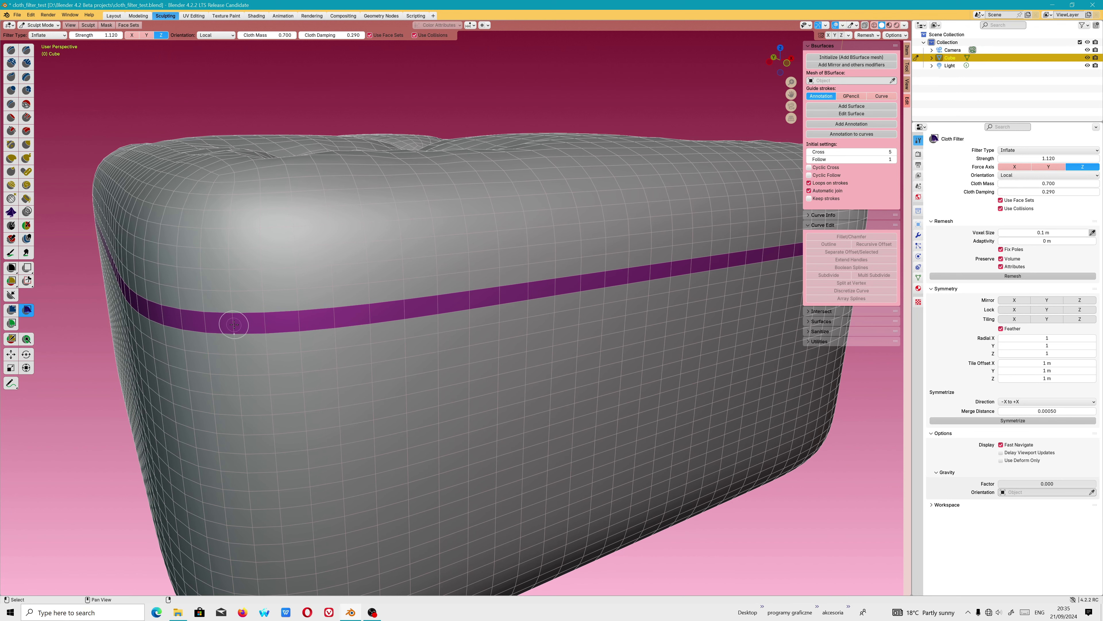
- Test an inflate with the Mesh Filter, then return to the Cloth Filter with Use Collisions off
left_click(12, 309)
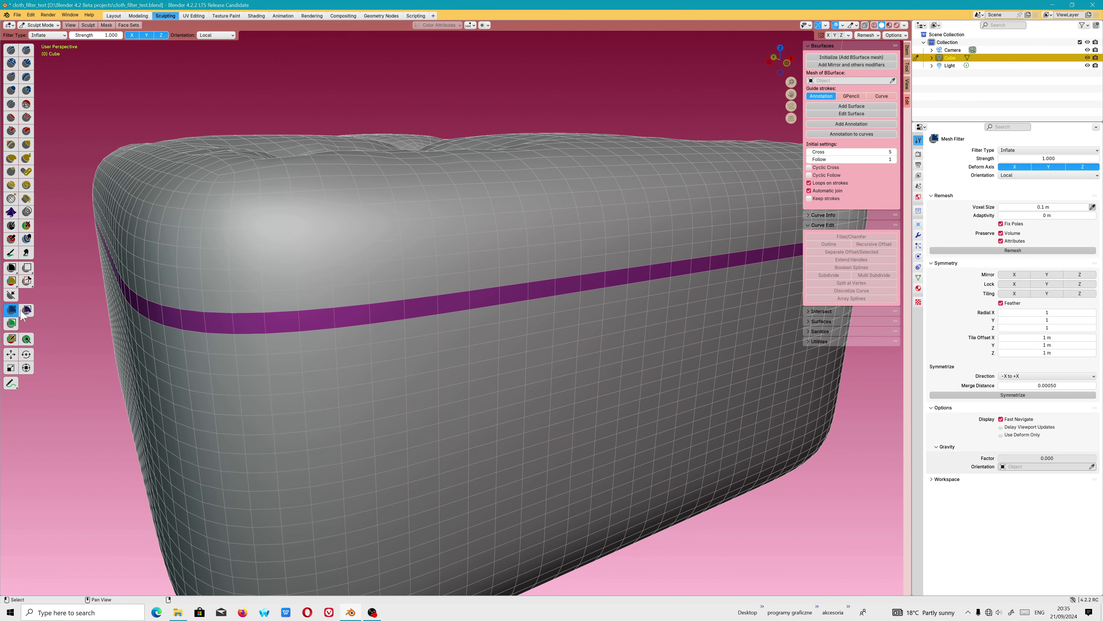
left_click_drag(163, 310, 230, 306)
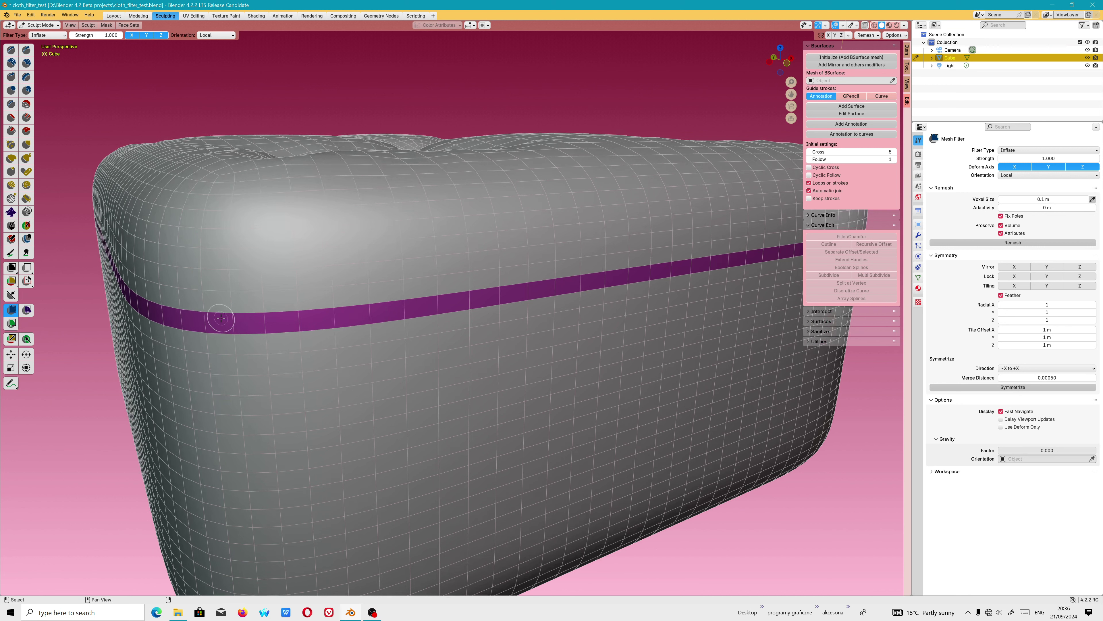
left_click(27, 309)
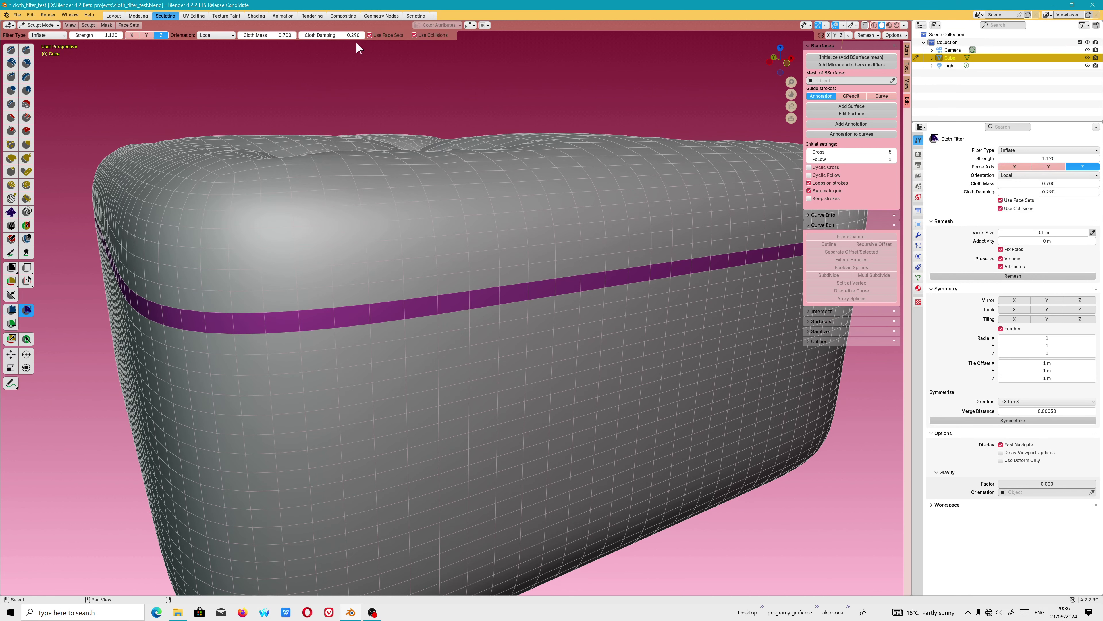
left_click(414, 36)
- Inflate the cushion around the seam band with the Cloth Filter, then return to Edit Mode
mouse_move(577, 283)
left_mouse_down()
mouse_move(589, 269)
mouse_move(246, 387)
left_mouse_up()
scroll(246, 387, "down", 5)
scroll(312, 388, "down", 2)
scroll(312, 389, "up", 2)
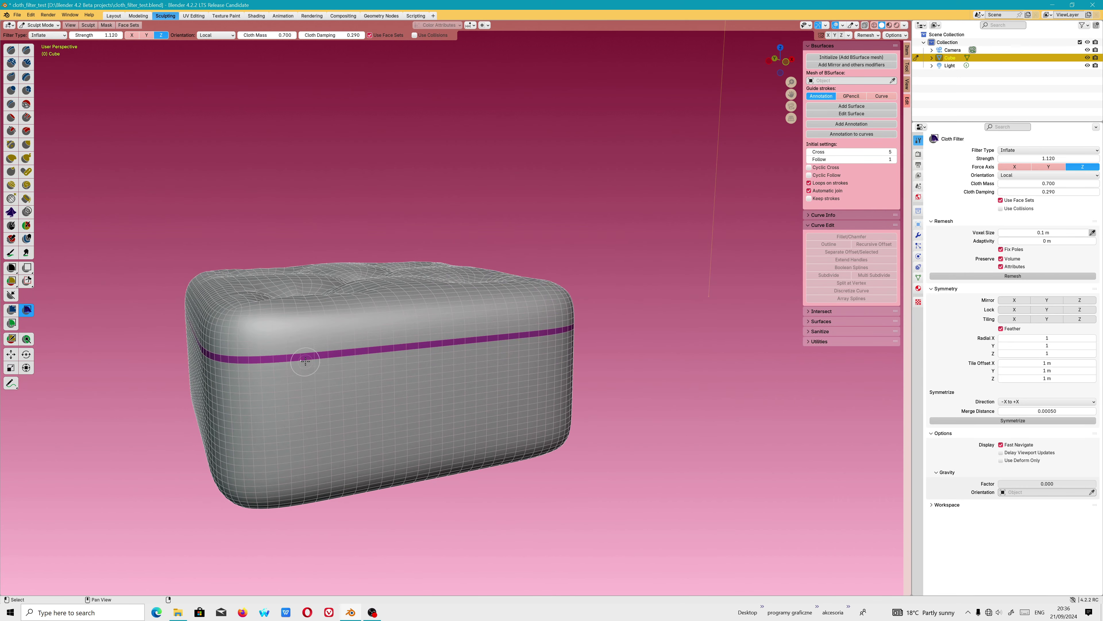
scroll(308, 359, "up", 2)
scroll(308, 358, "up", 5)
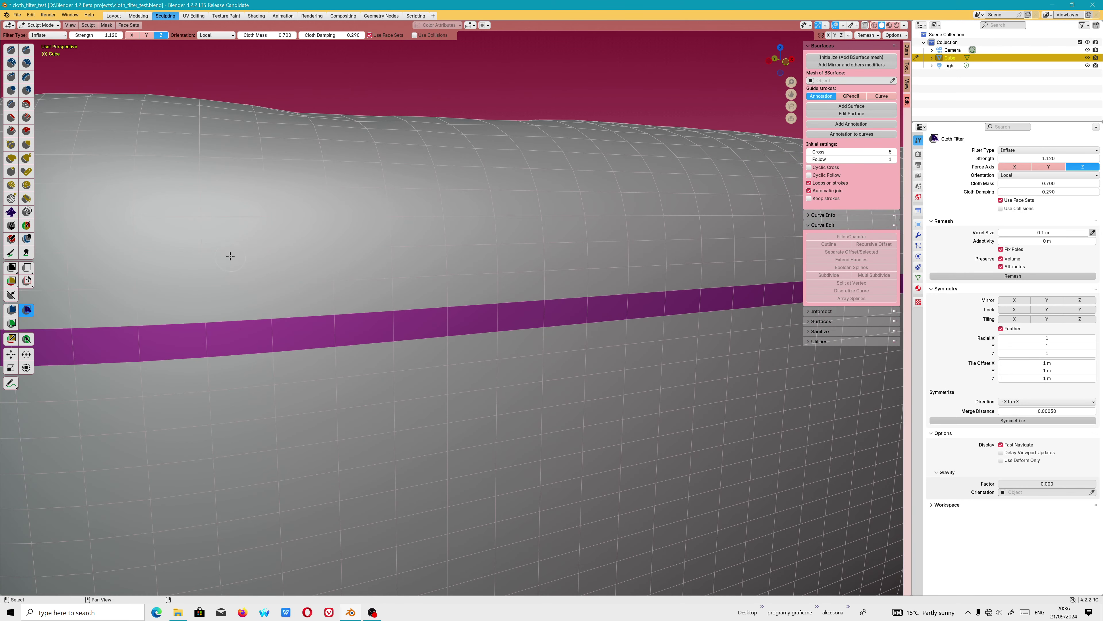
left_click(41, 25)
left_click(35, 52)
scroll(300, 346, "down", 5)
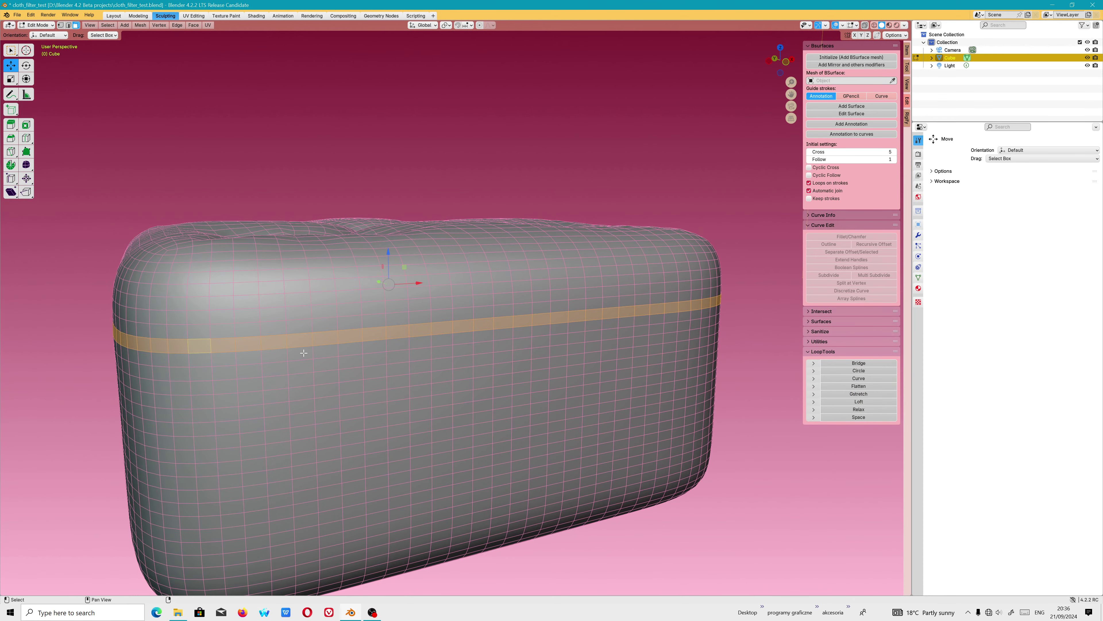
- Select a horizontal face band between two edge loops on the cushion's side
left_click(69, 24)
left_click(220, 366)
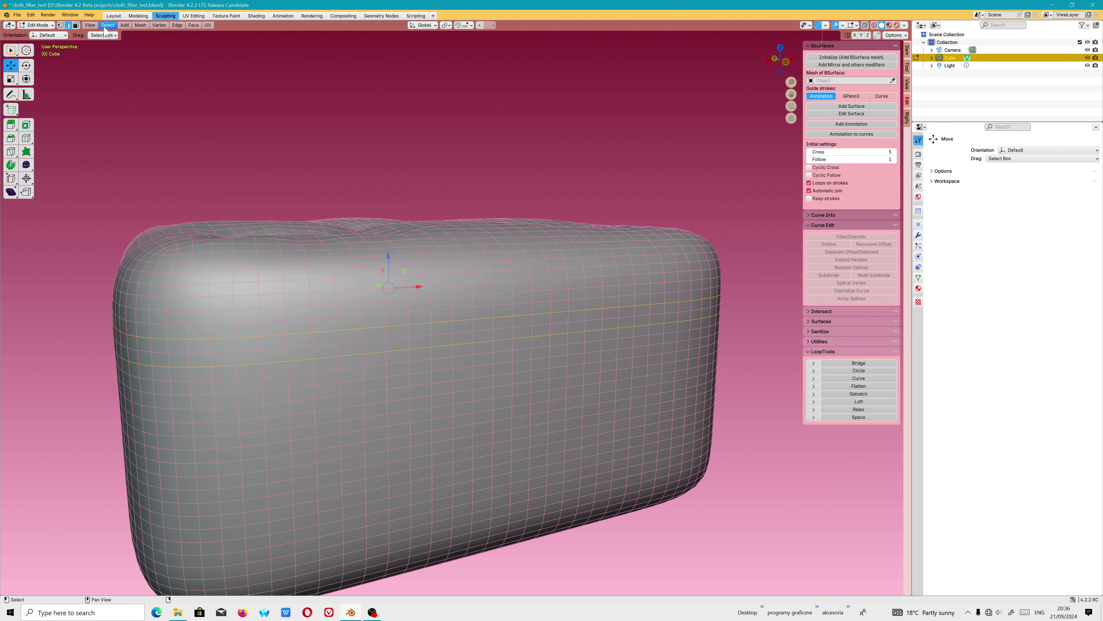
left_click(76, 25)
left_click(236, 338, "alt")
left_click(236, 352, "alt+shift")
- Clear the selection, zoom in, reselect near the band in face select, and orbit overhead
key("alt+a")
scroll(200, 364, "up", 5)
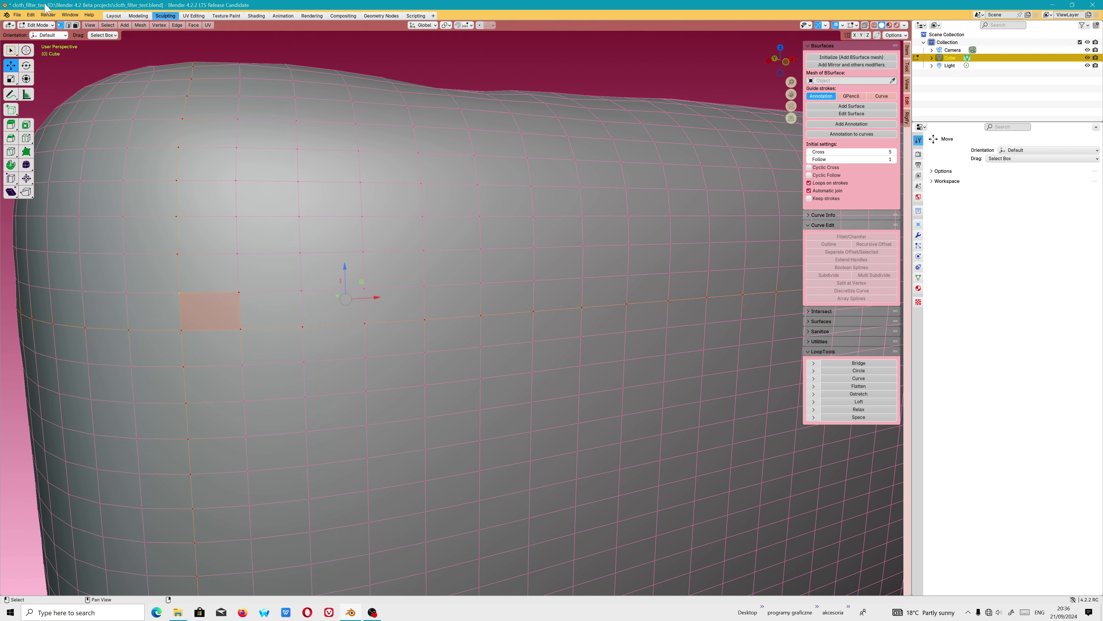
left_click(171, 332)
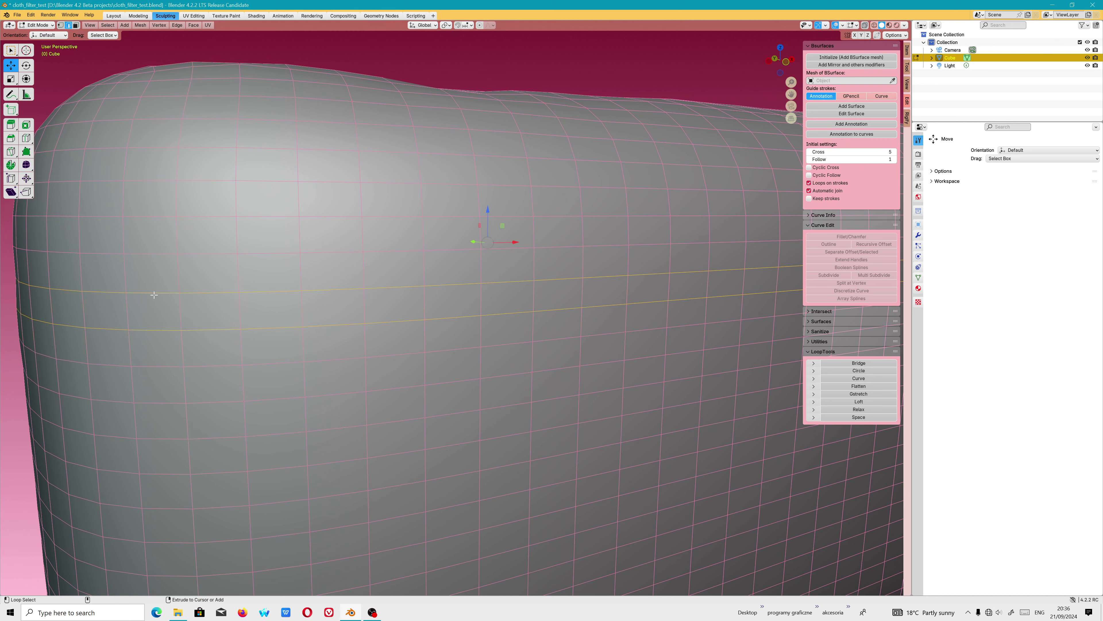
left_click(61, 25)
left_click(76, 26)
scroll(391, 347, "down", 5)
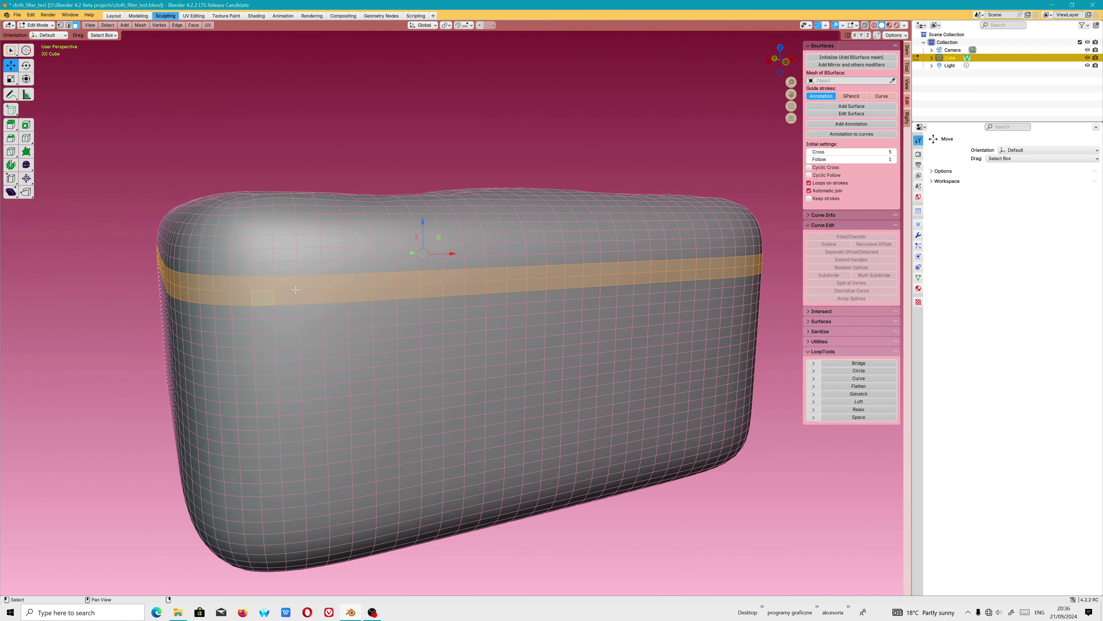
mouse_move(391, 348)
middle_mouse_down()
mouse_move(410, 442)
mouse_move(442, 397)
middle_mouse_up()
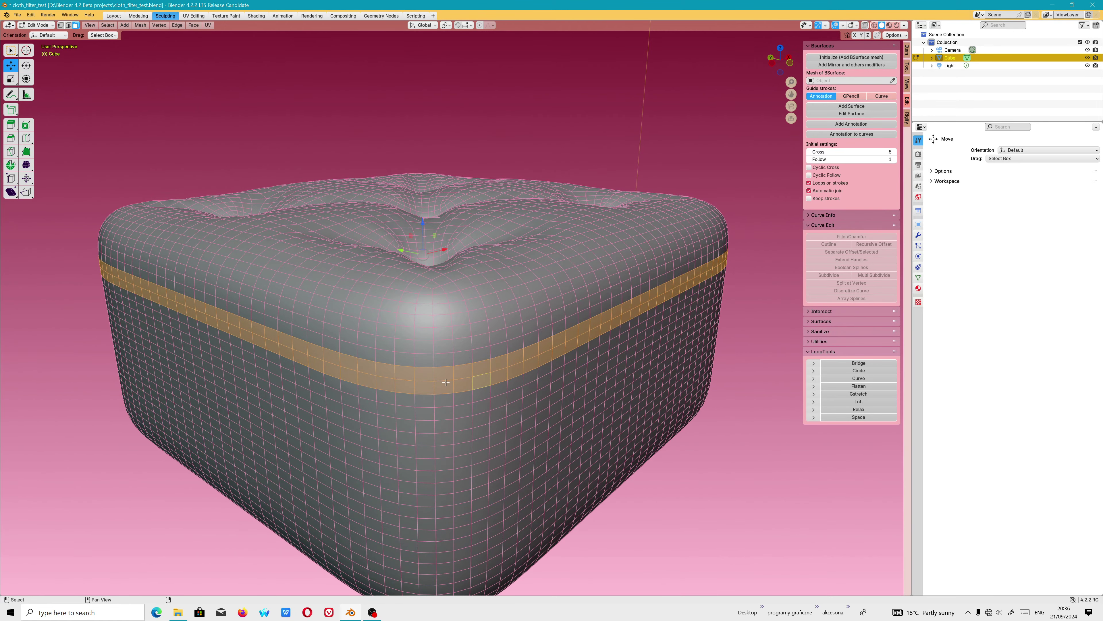
left_click(42, 24)
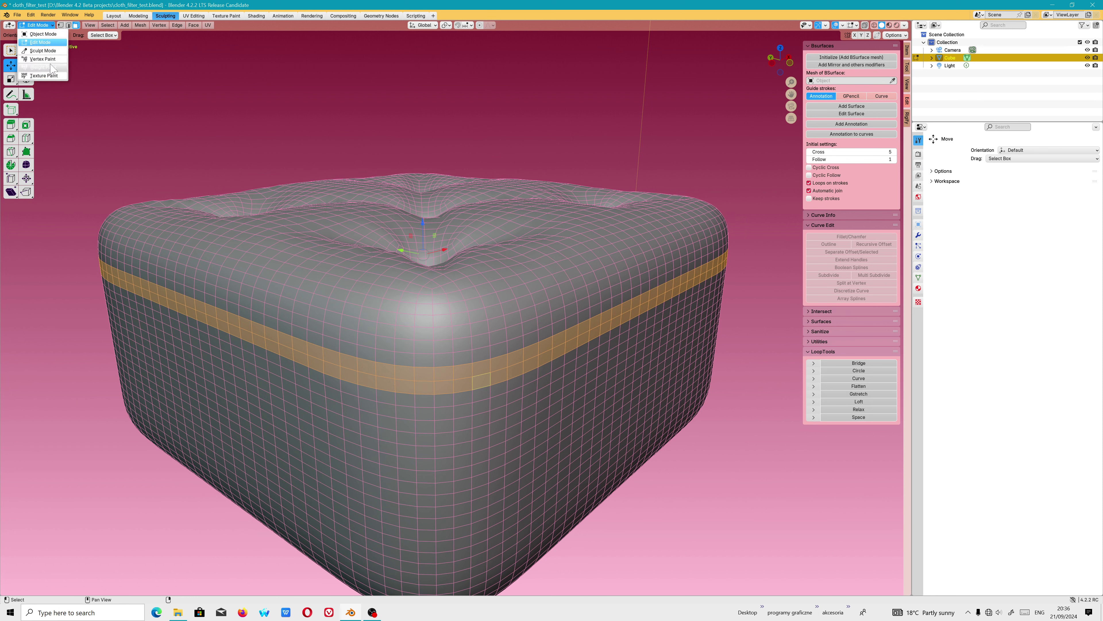
- Return to Sculpt Mode and turn the selected side band into its own face set
left_click(42, 50)
left_click(129, 25)
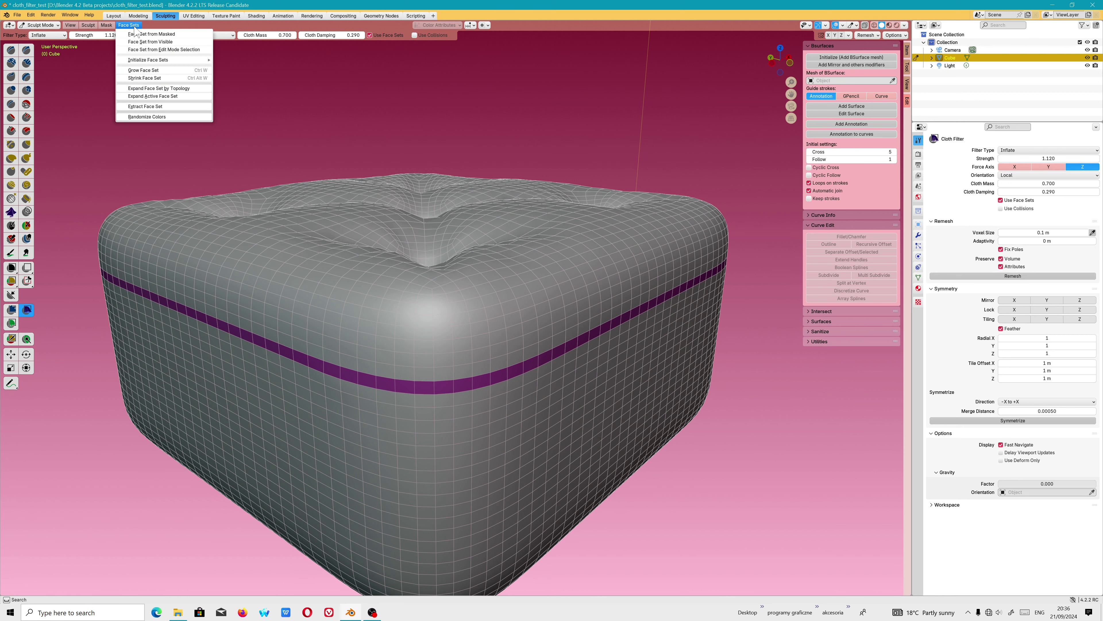
left_click(151, 48)
middle_click_drag(426, 355, 441, 343)
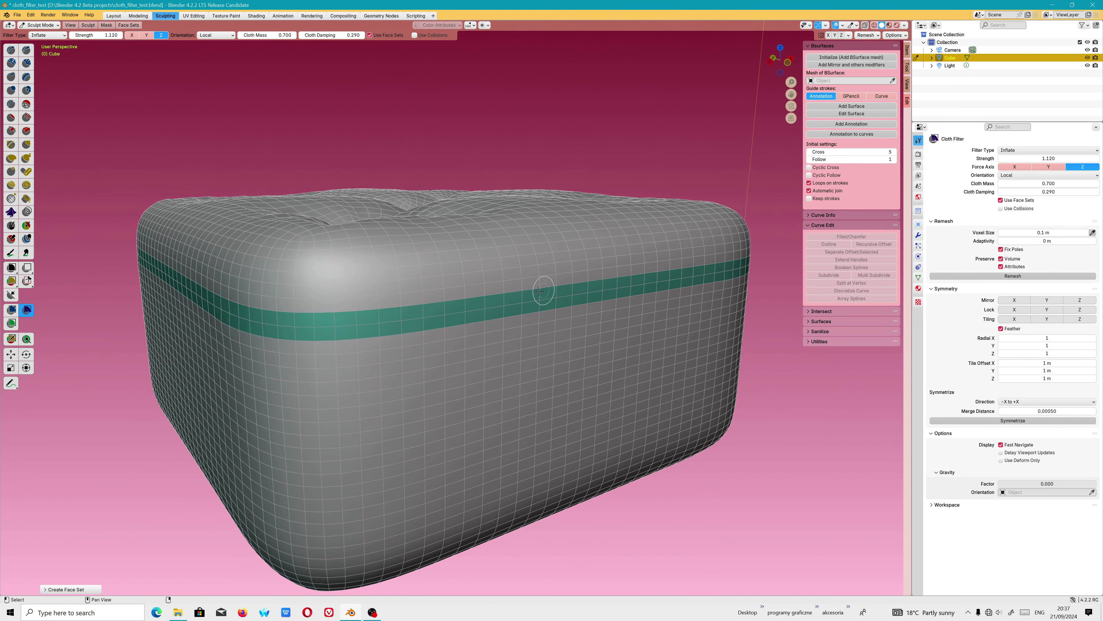
left_click(467, 304)
- Inflate the cushion with the cloth filter forced along X, bulging the sides around the green band
left_click_drag(428, 317, 400, 322)
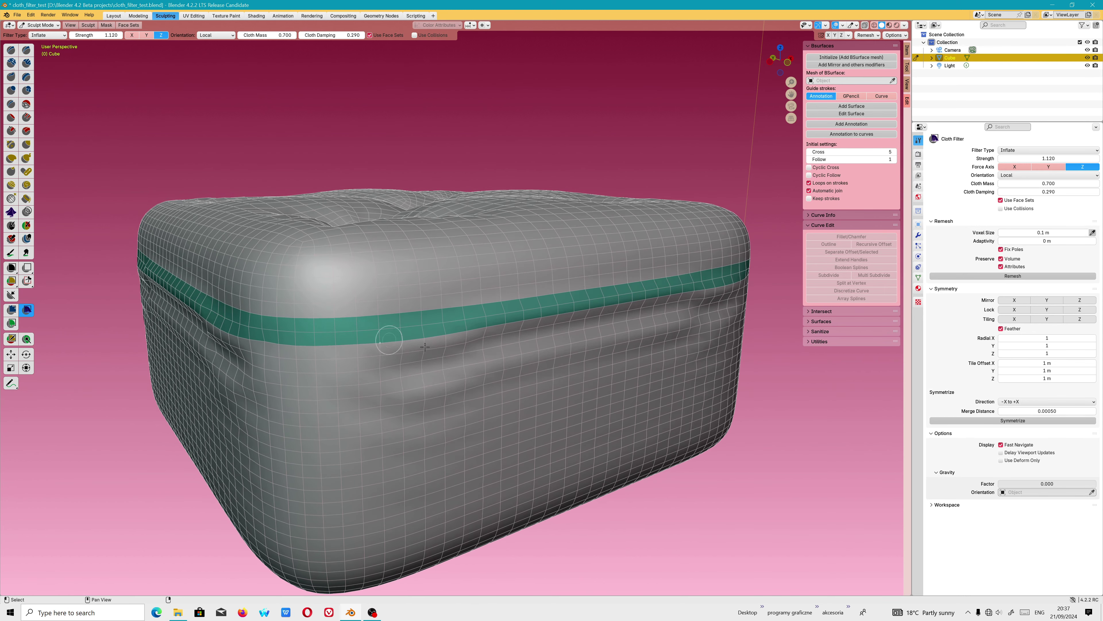
mouse_move(399, 322)
middle_mouse_down()
mouse_move(435, 330)
mouse_move(283, 318)
middle_mouse_up()
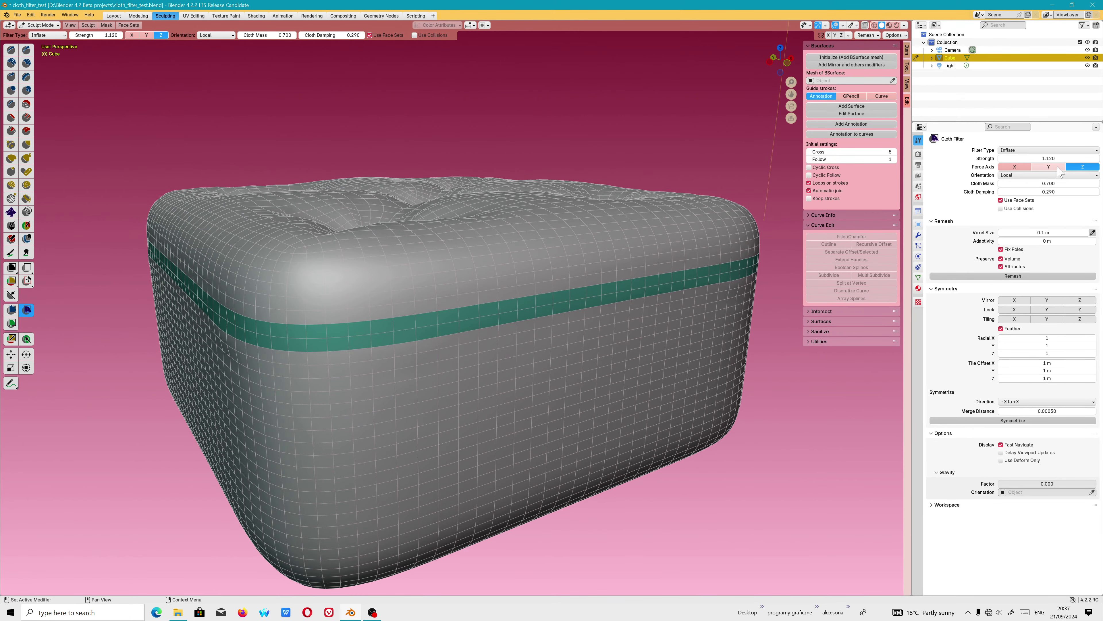
left_click(1015, 166)
left_click_drag(636, 287, 592, 295)
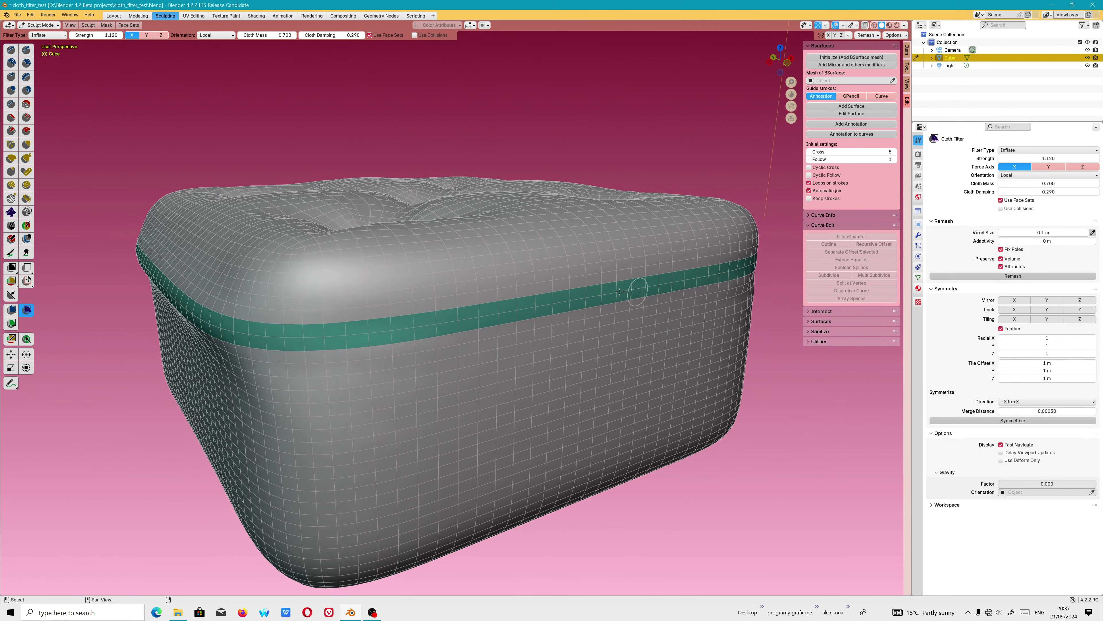
mouse_move(385, 329)
left_mouse_down()
mouse_move(203, 322)
mouse_move(214, 303)
left_mouse_up()
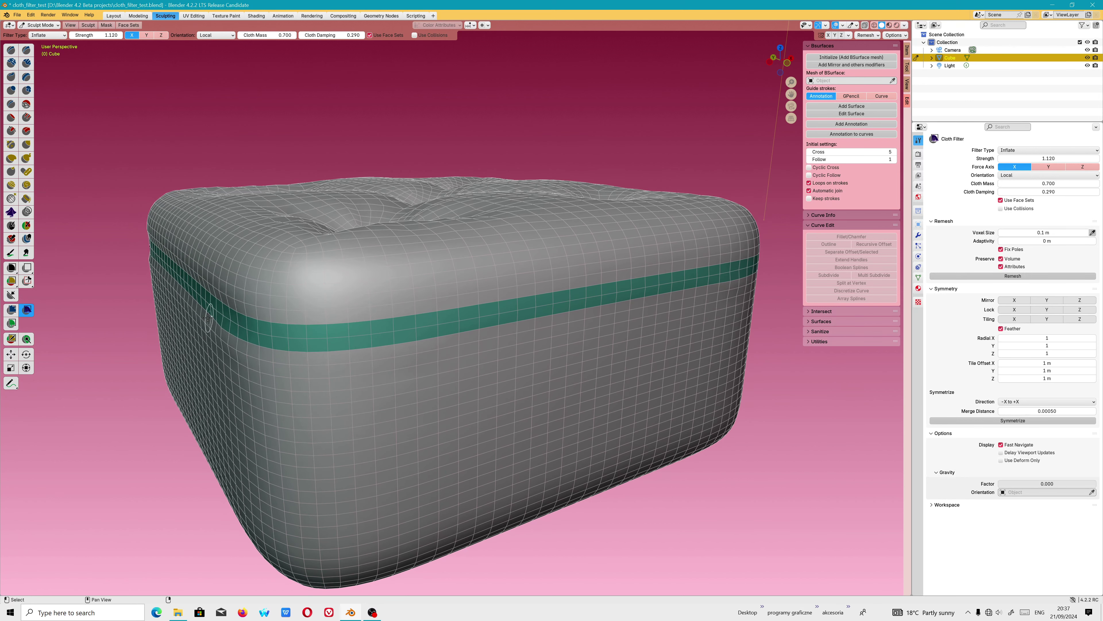
- Add Y and Z cloth force axes and inflate the cushion again around the green band
middle_click_drag(213, 303, 252, 333)
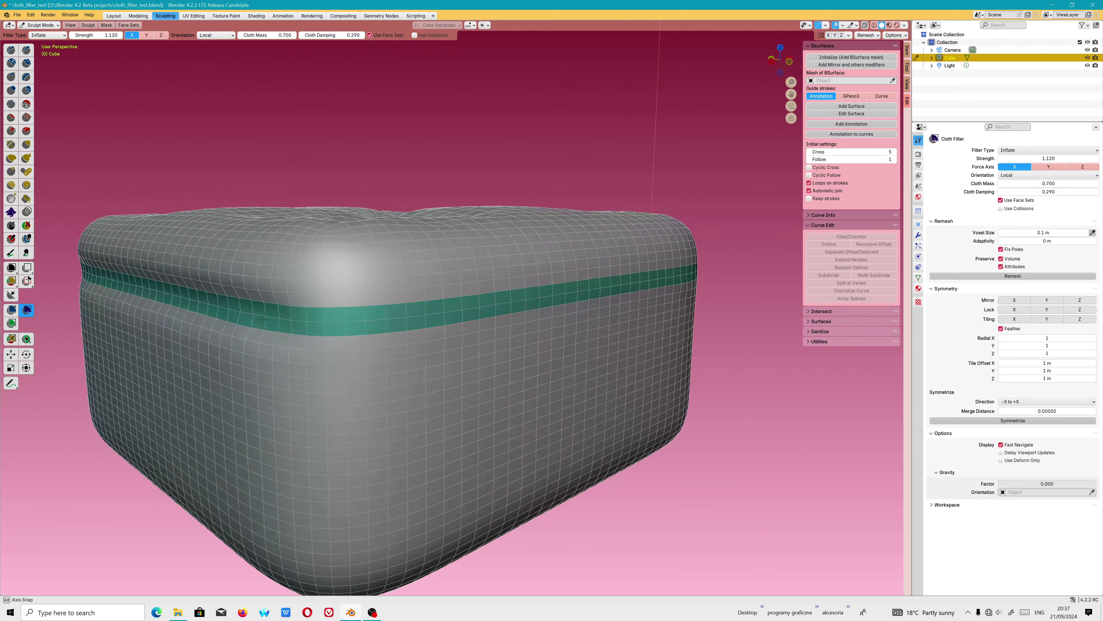
scroll(252, 333, "up", 5)
scroll(252, 334, "down", 5)
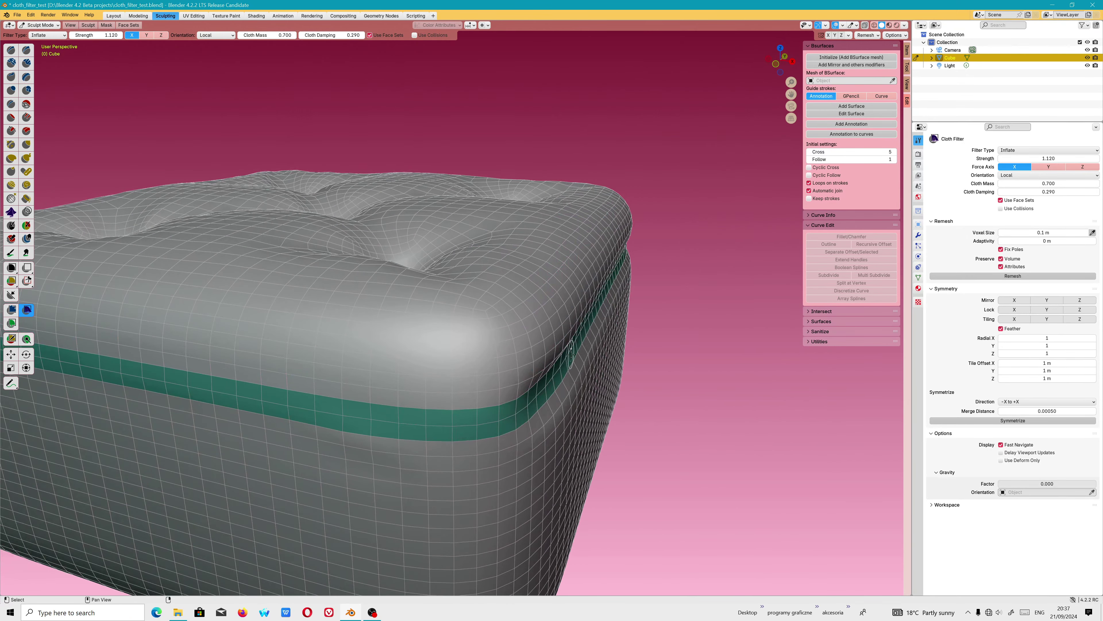
middle_click_drag(562, 365, 244, 396)
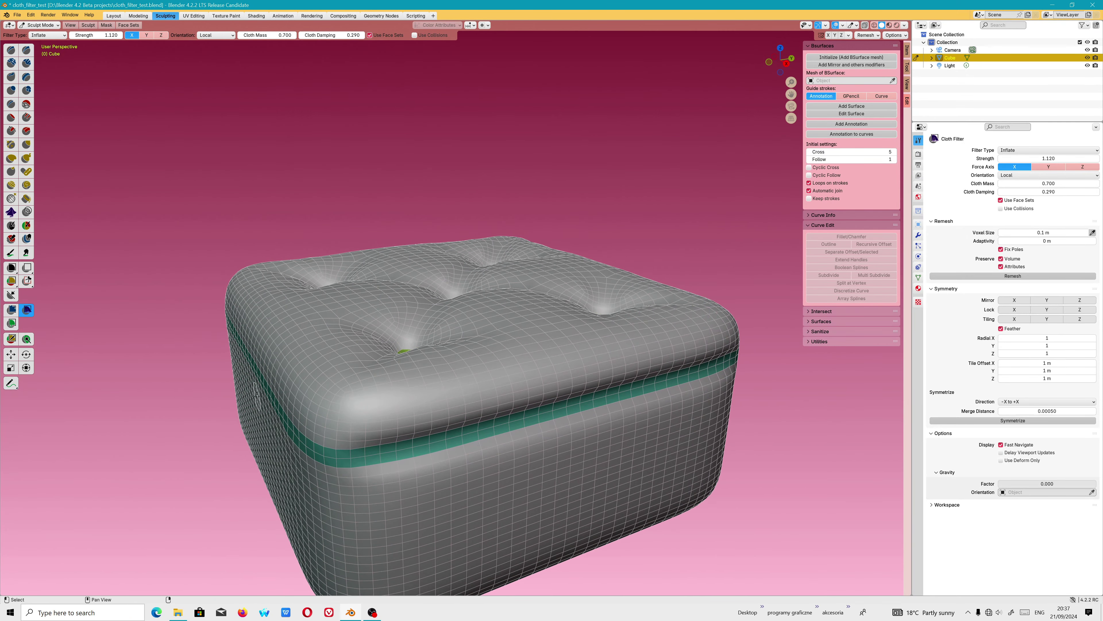
left_click(146, 35, "shift")
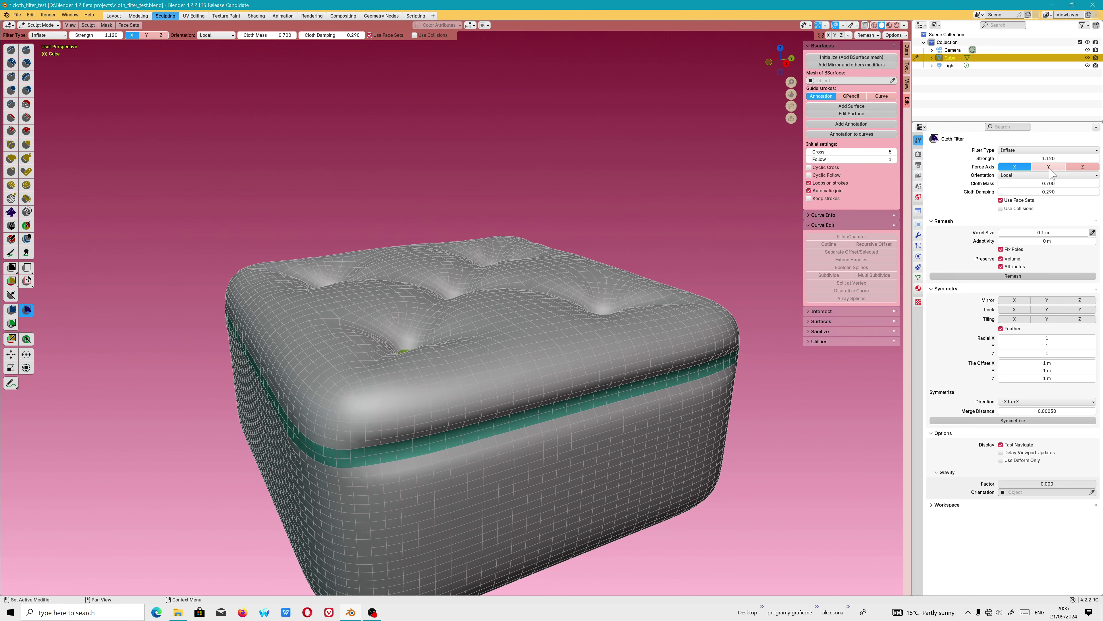
middle_click_drag(362, 395, 331, 360)
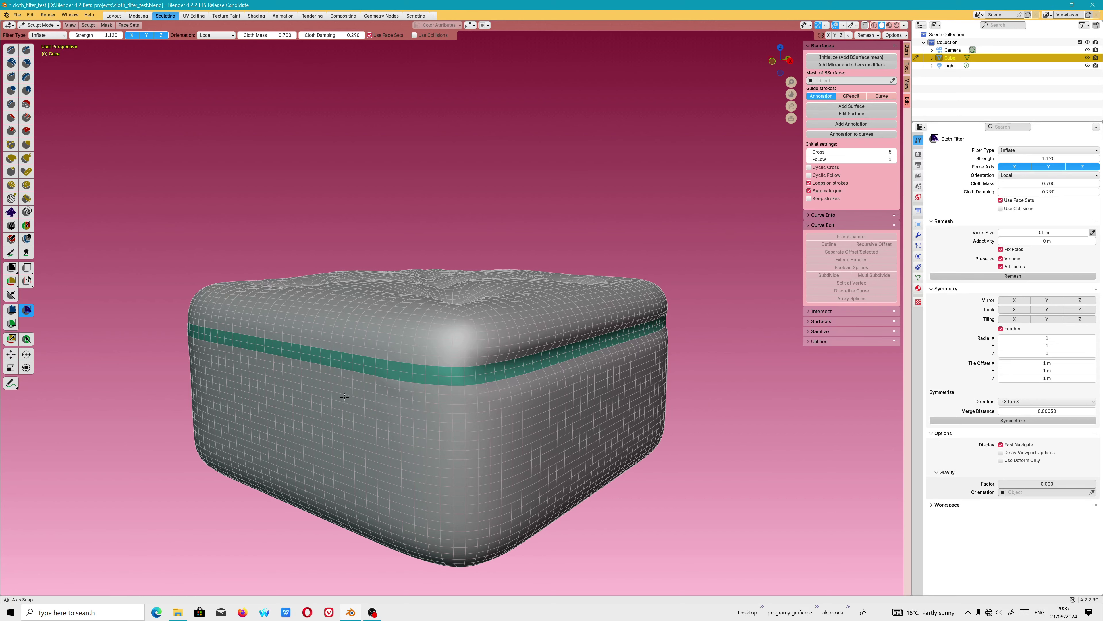
middle_click_drag(439, 373, 153, 350)
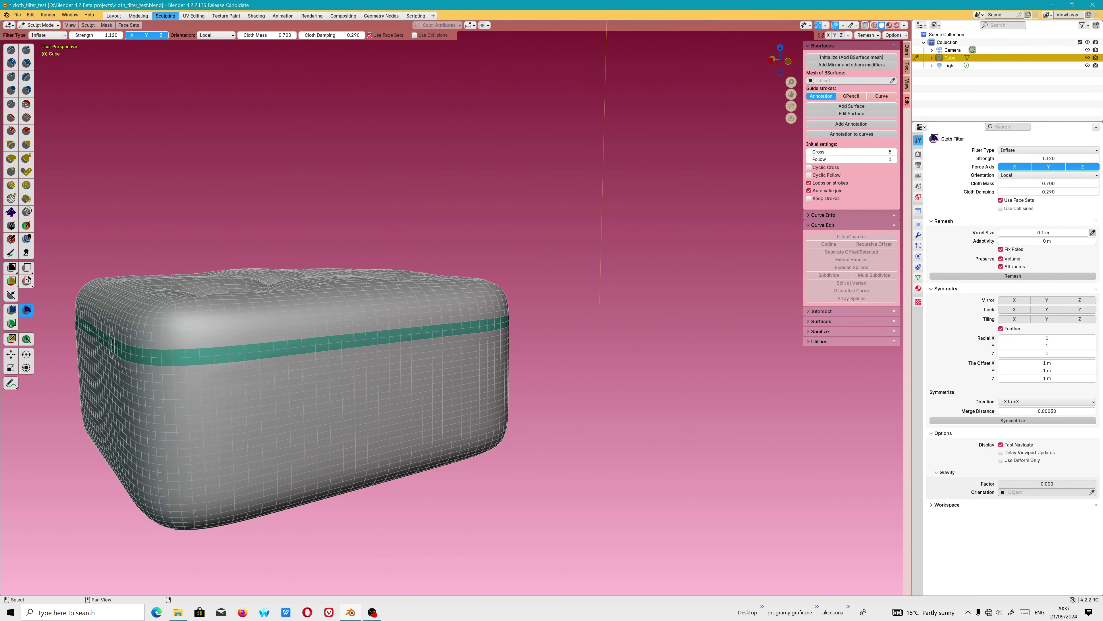
mouse_move(112, 344)
left_mouse_down()
mouse_move(98, 347)
mouse_move(139, 352)
left_mouse_up()
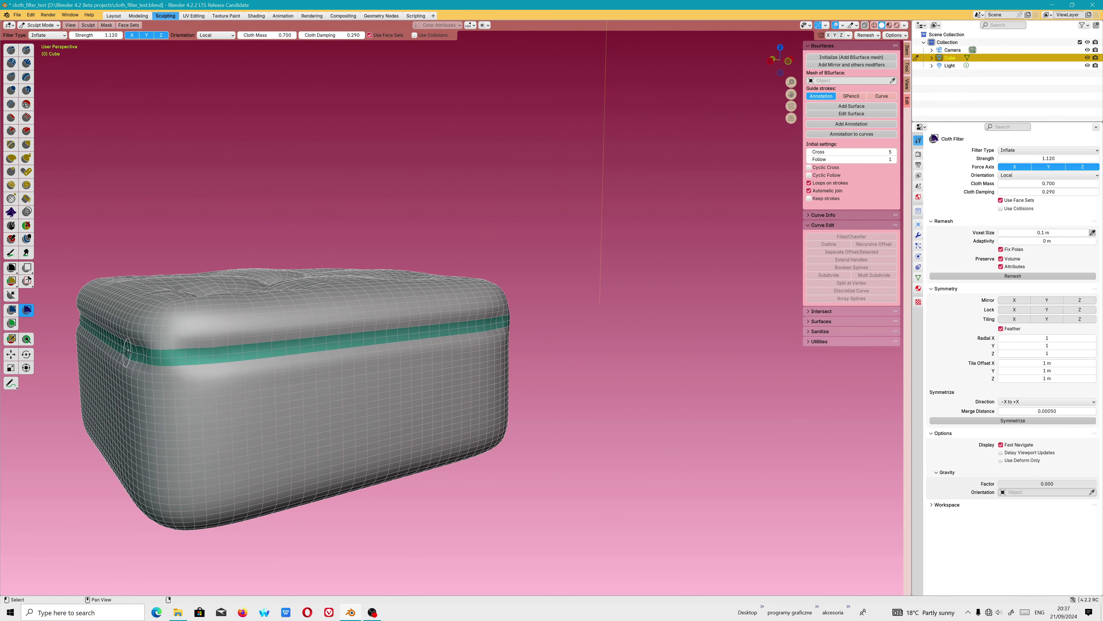
mouse_move(142, 353)
middle_mouse_down()
mouse_move(468, 435)
mouse_move(515, 502)
mouse_move(429, 390)
mouse_move(438, 387)
middle_mouse_up()
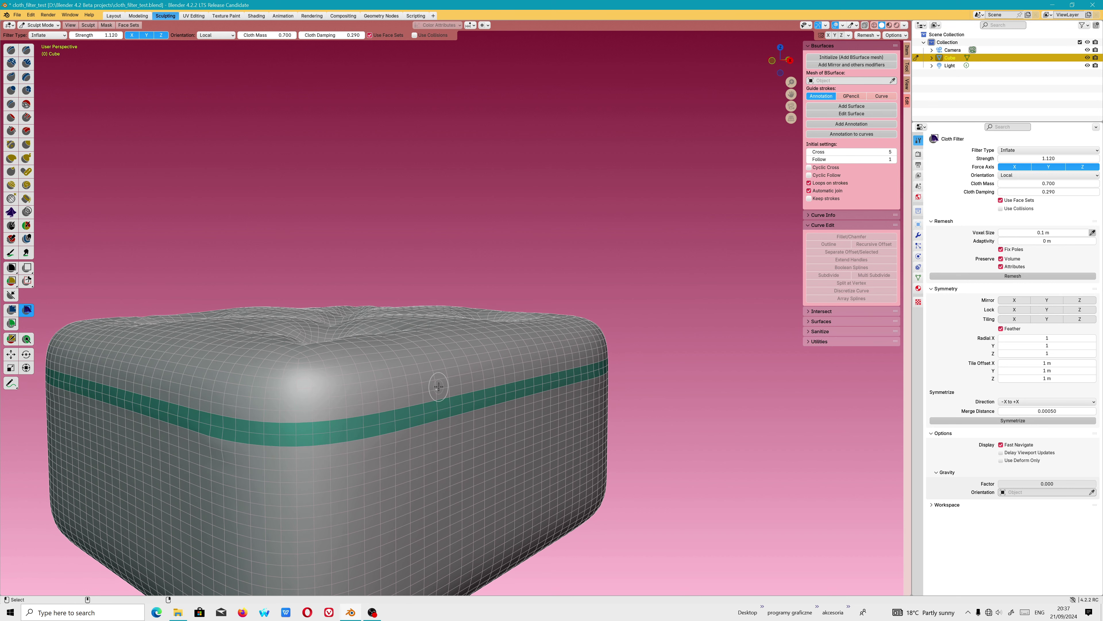
middle_click_drag(438, 386, 517, 378, "shift")
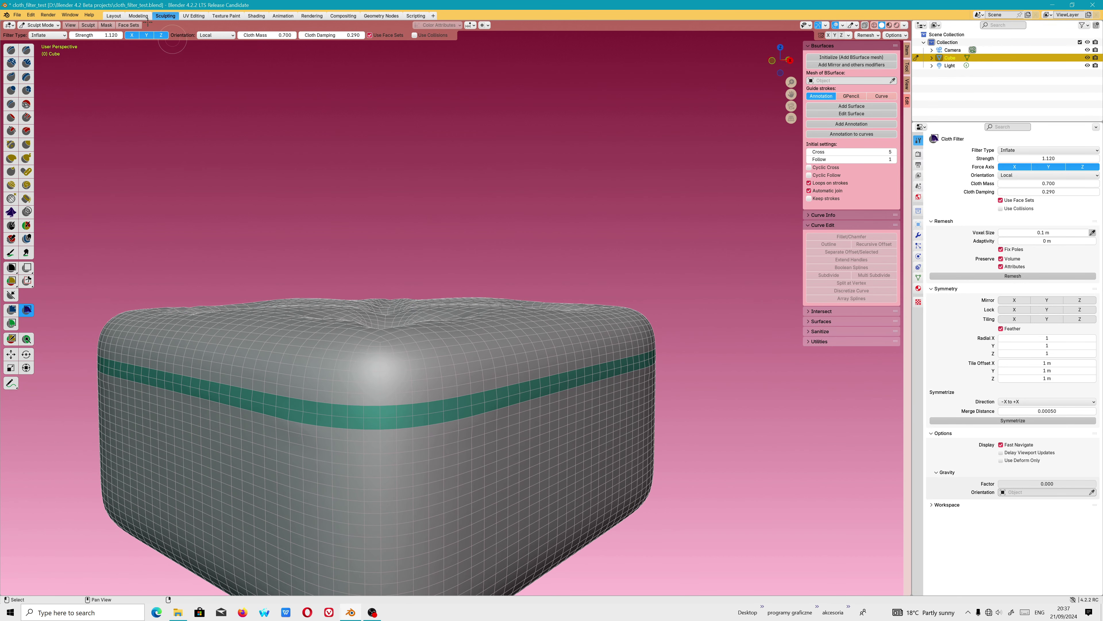
left_click(139, 25)
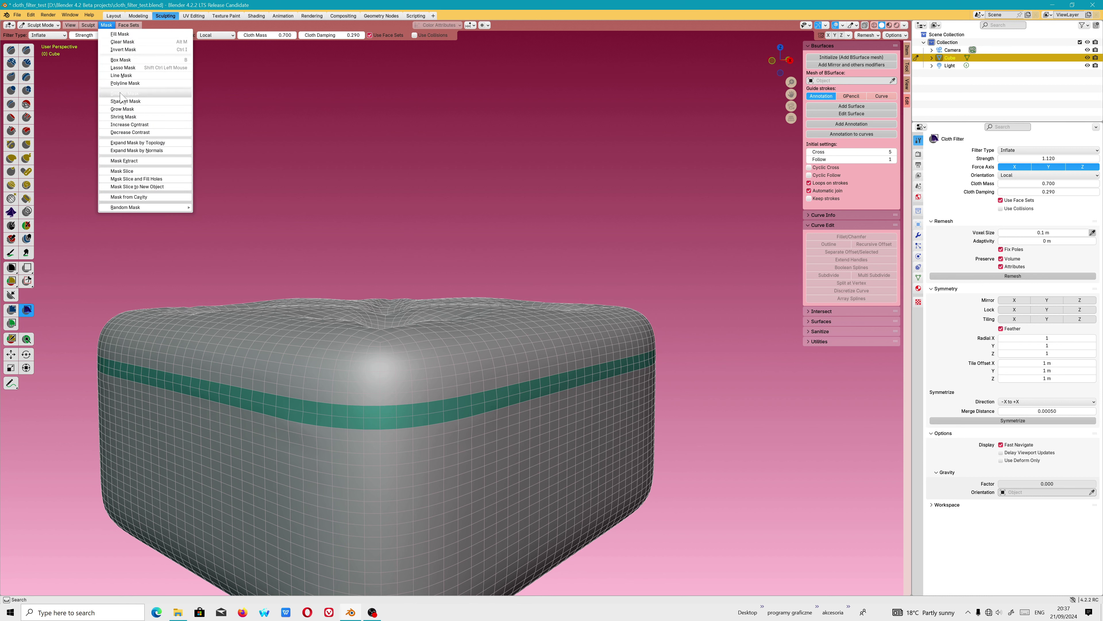
- Apply Smooth Mask to soften the sculpt mask
left_click(120, 93)
left_click(107, 25)
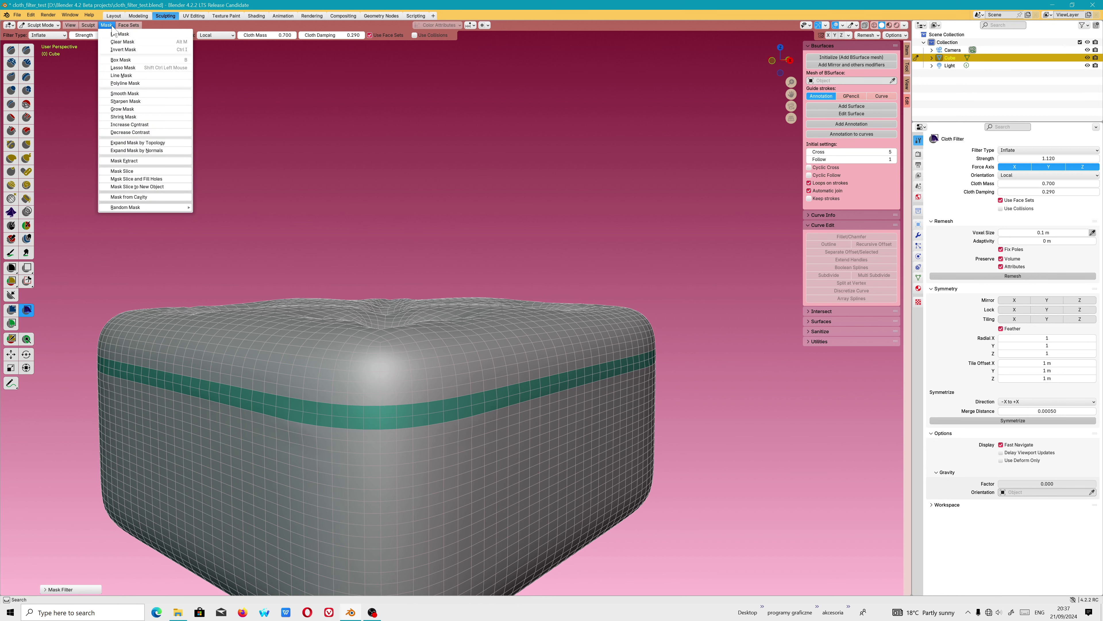
left_click(147, 132)
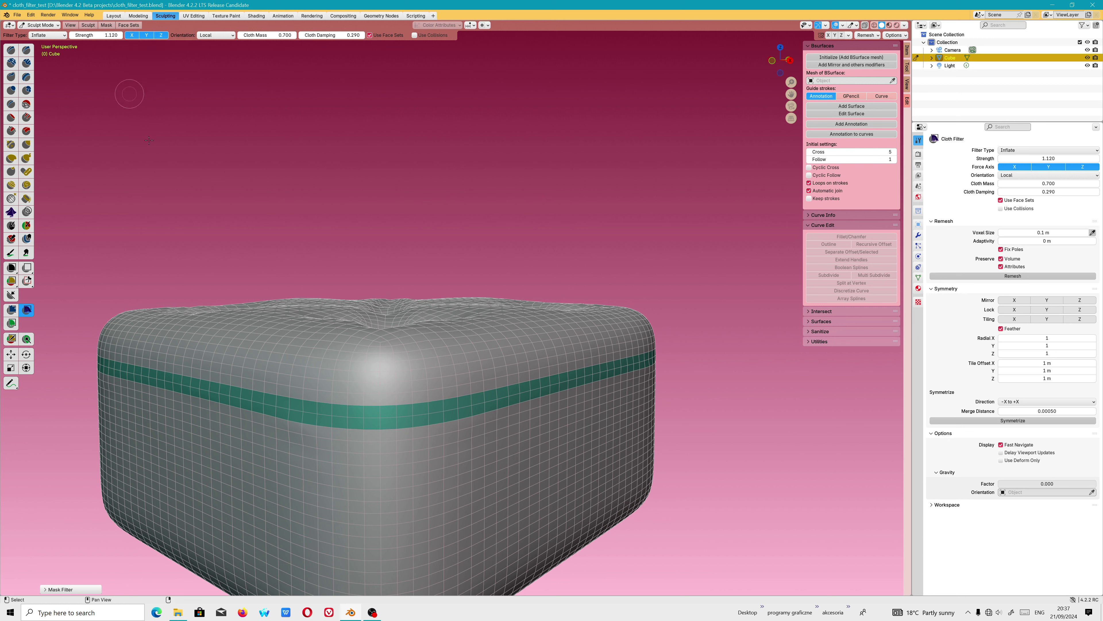
- Trial an inflate of the unmasked cushion around the band, inspect it, then undo it
left_click_drag(230, 403, 212, 395)
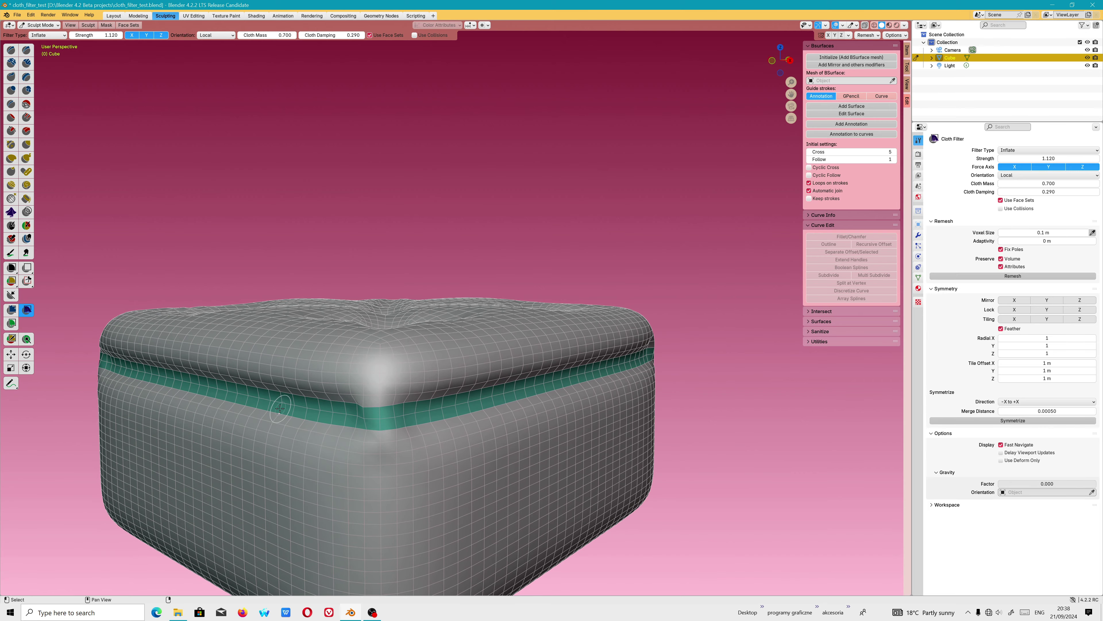
mouse_move(269, 402)
middle_mouse_down()
mouse_move(256, 411)
mouse_move(367, 475)
mouse_move(320, 493)
middle_mouse_up()
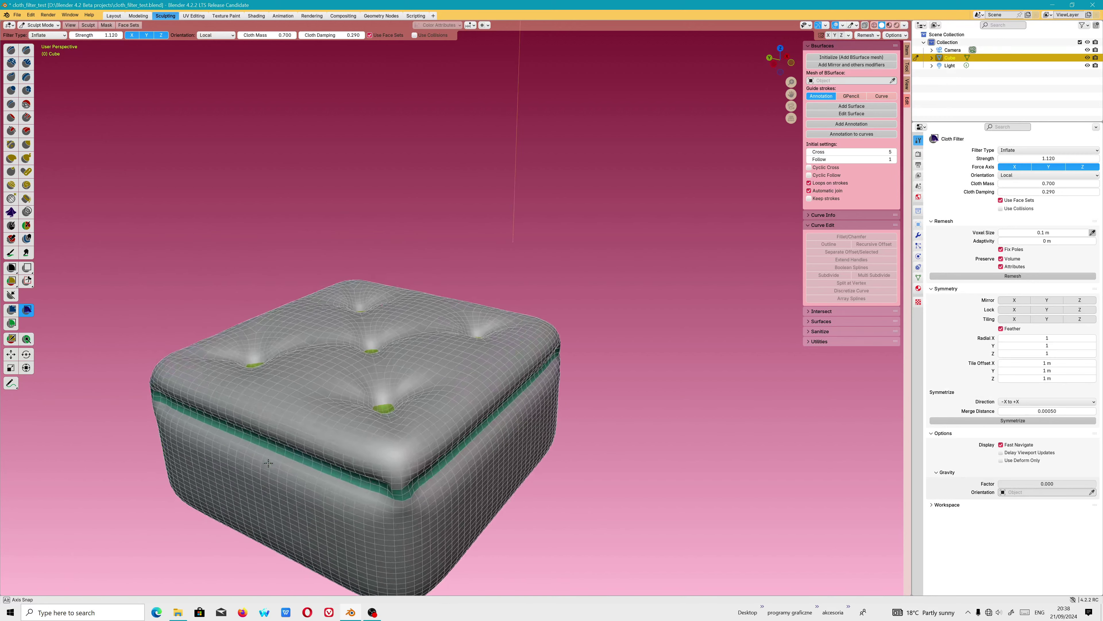
middle_click_drag(438, 409, 456, 413)
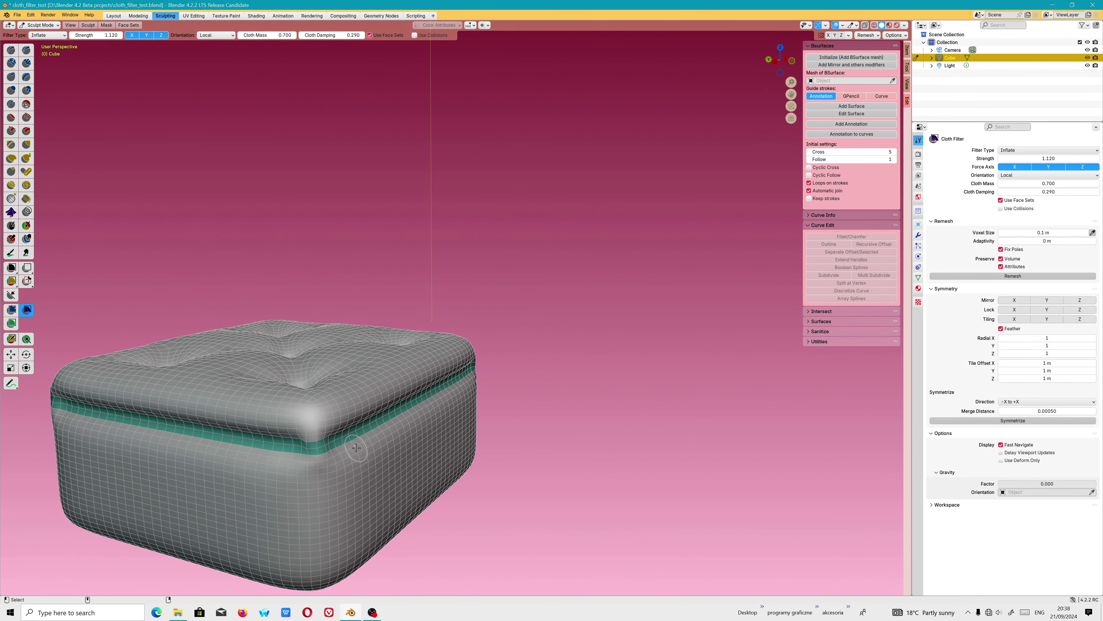
key("ctrl+z")
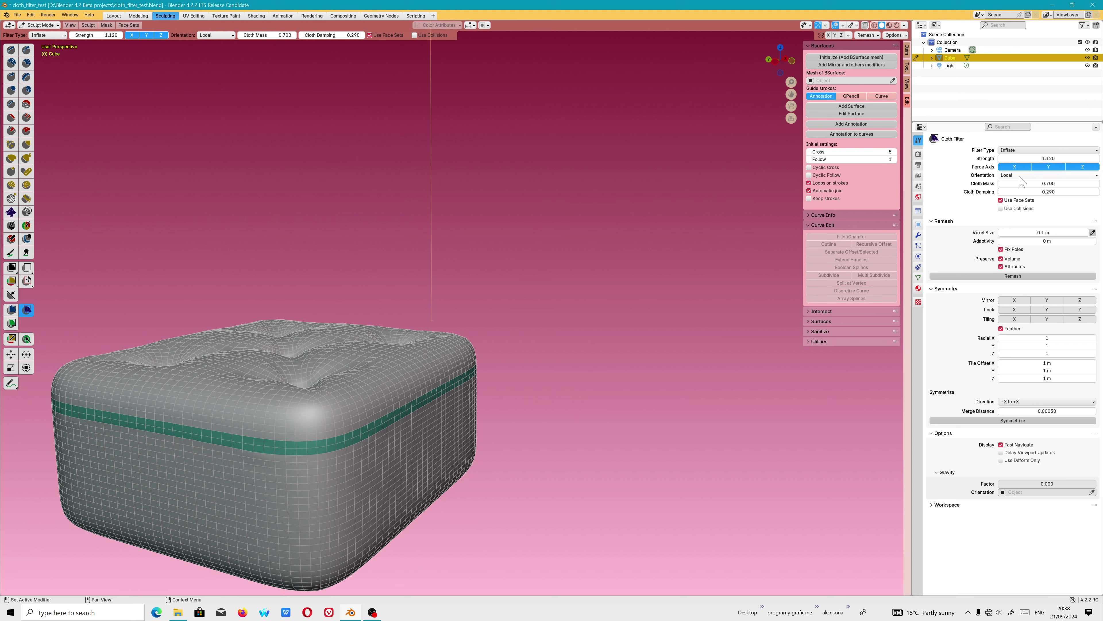
- Try the Pinch cloth filter on the band twice, undoing both attempts
left_click(1030, 151)
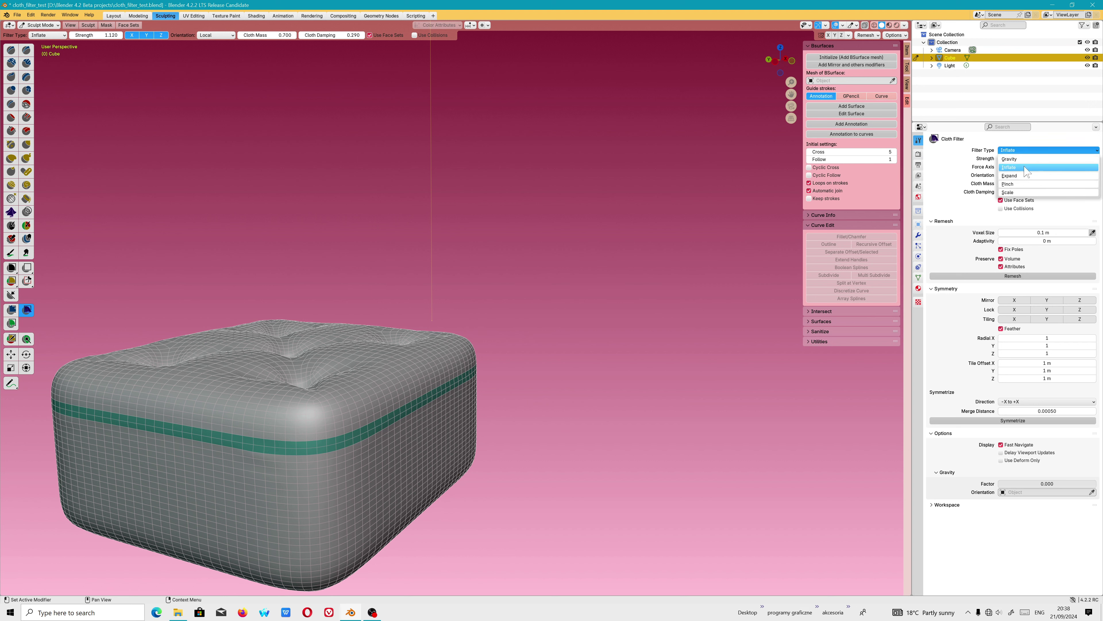
left_click(1016, 184)
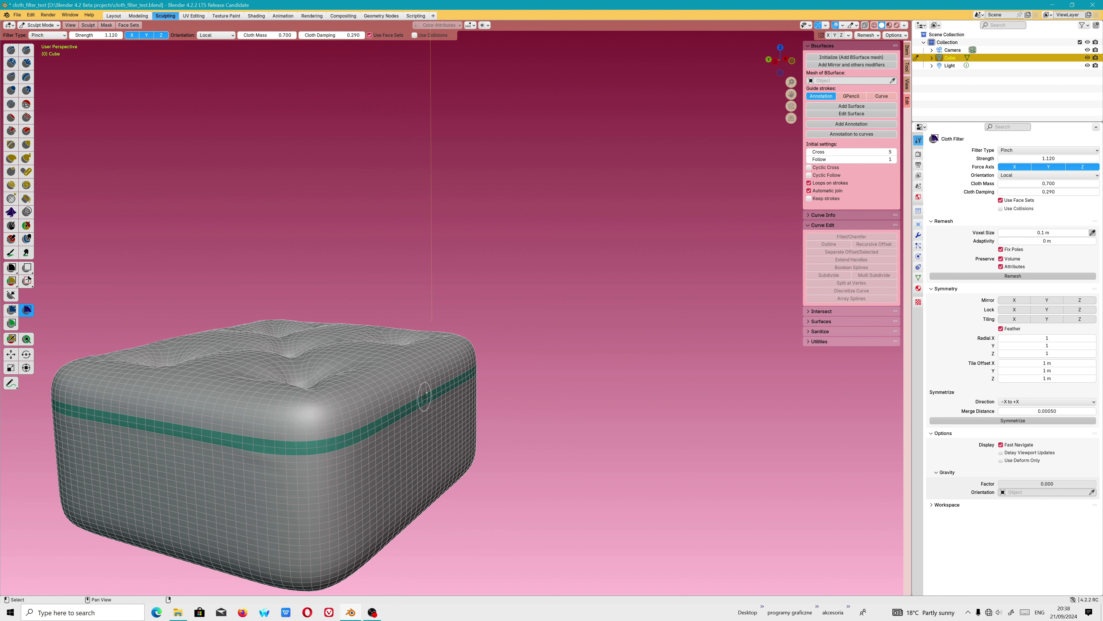
left_click_drag(425, 397, 459, 395)
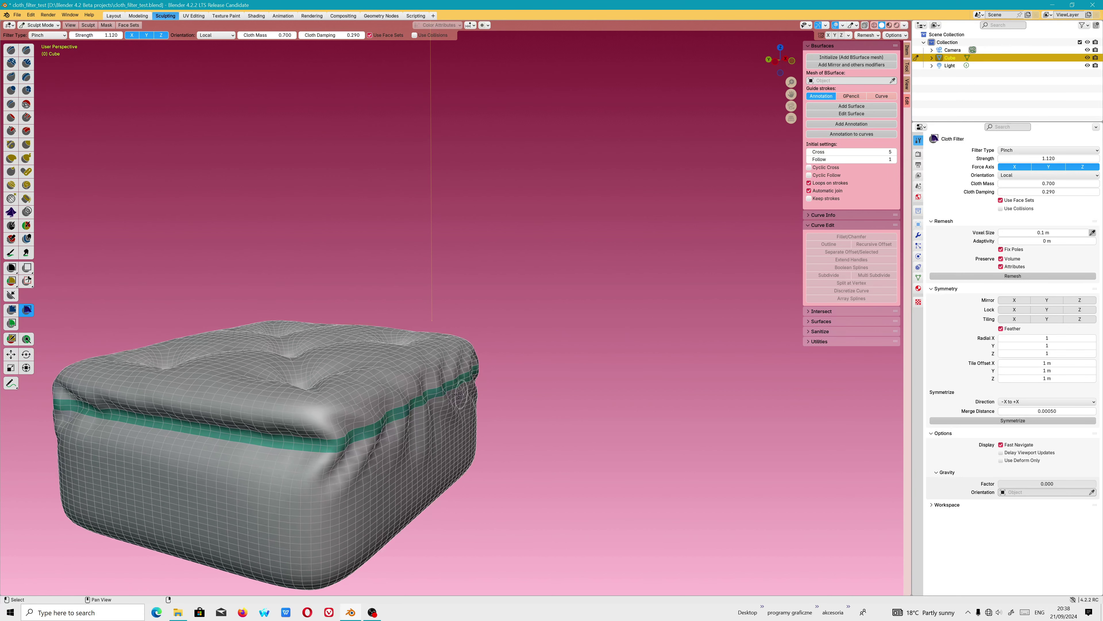
key("ctrl+z")
mouse_move(176, 430)
left_mouse_down()
mouse_move(327, 434)
mouse_move(369, 416)
left_mouse_up()
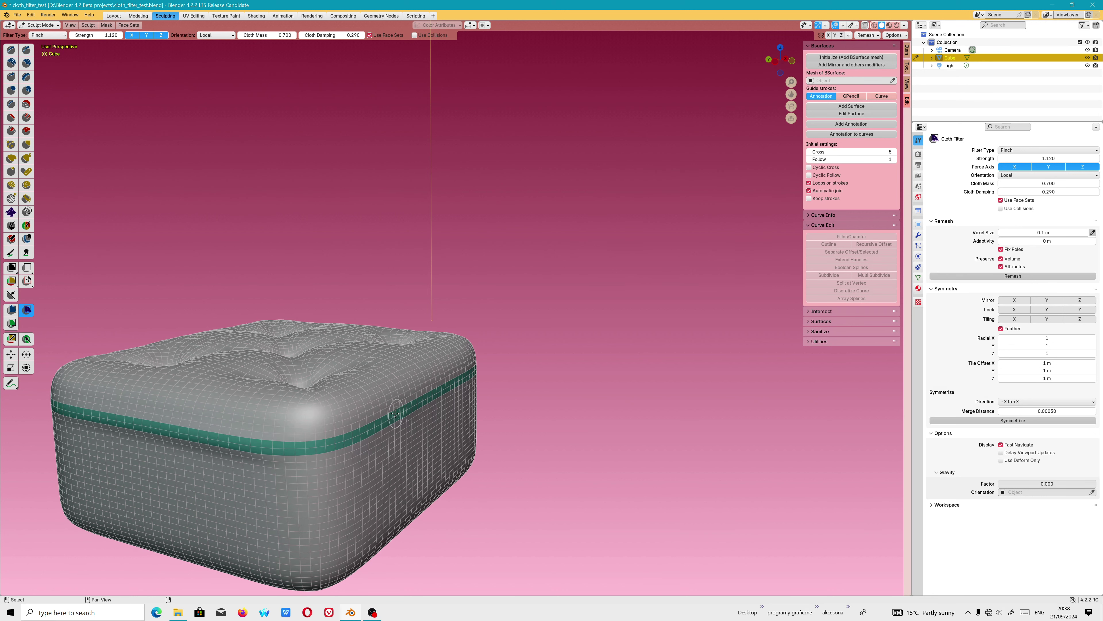
key("ctrl+z")
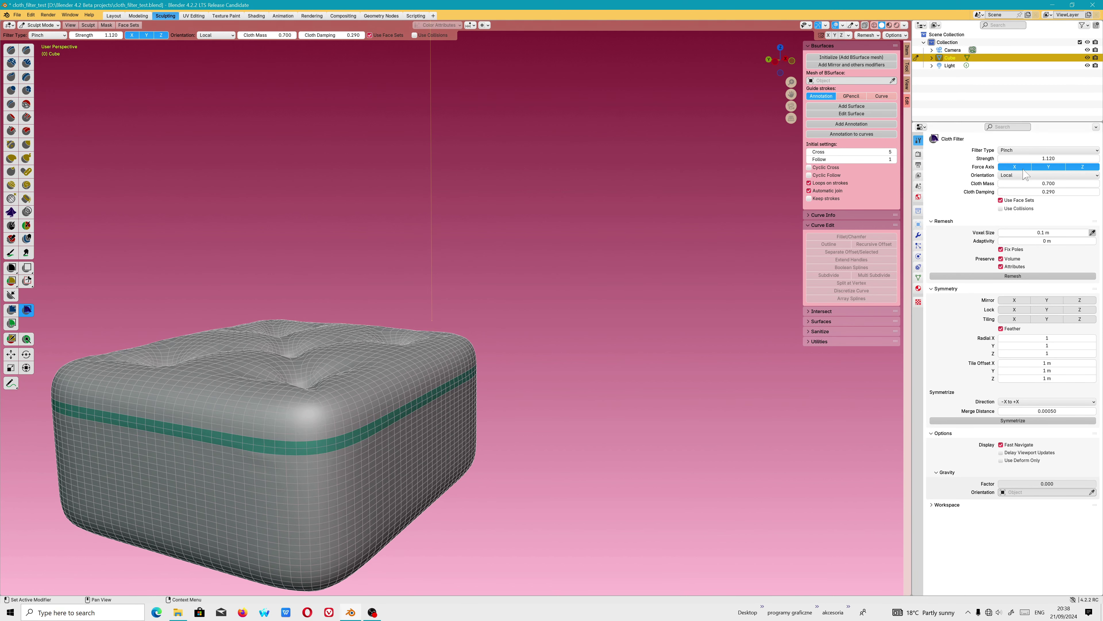
- Switch the cloth filter to Expand with Use Collisions on, trial an expand, and undo it
left_click(1026, 151)
left_click(1018, 176)
middle_click_drag(521, 372, 354, 398)
mouse_move(355, 399)
left_mouse_down()
mouse_move(372, 397)
mouse_move(363, 399)
left_mouse_up()
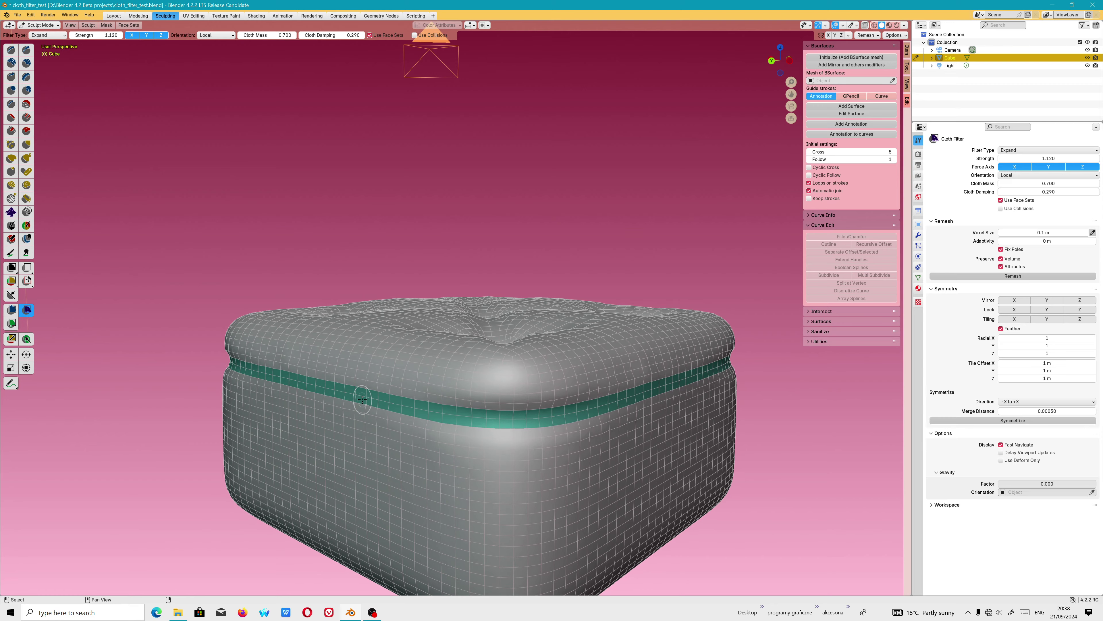
middle_click_drag(362, 400, 491, 350)
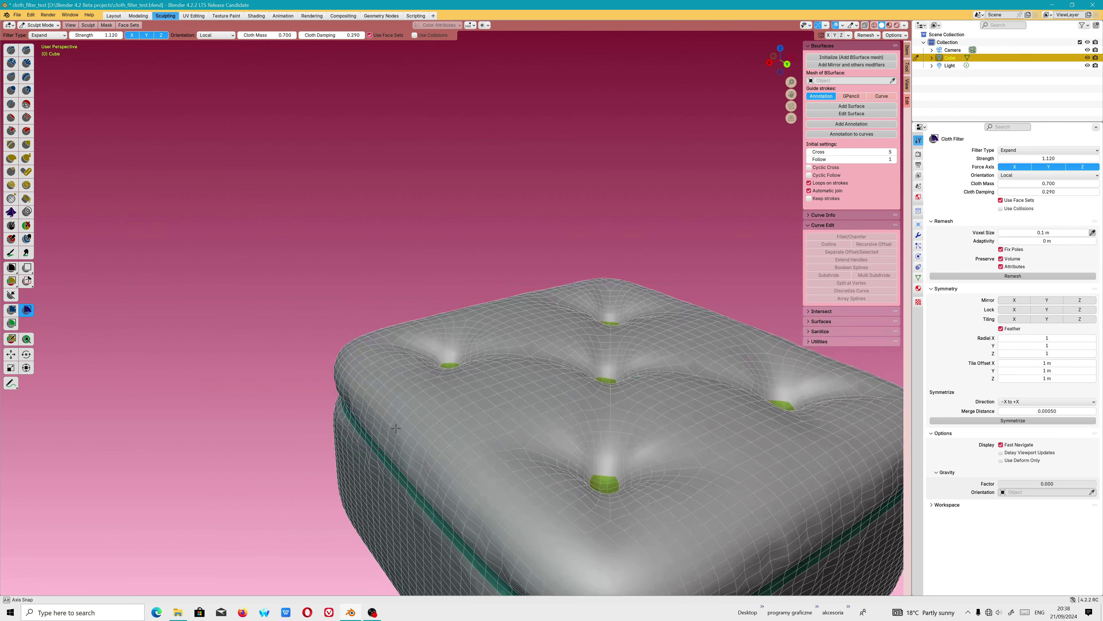
key("ctrl+z")
key("ctrl+z")
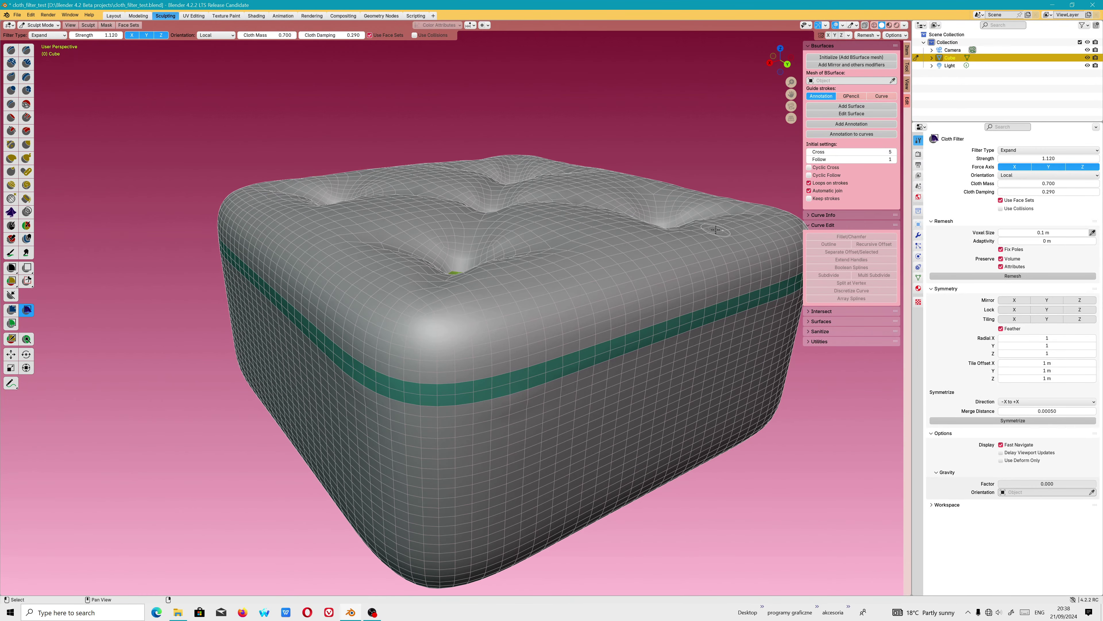
left_click(1002, 208)
left_click_drag(575, 360, 560, 368)
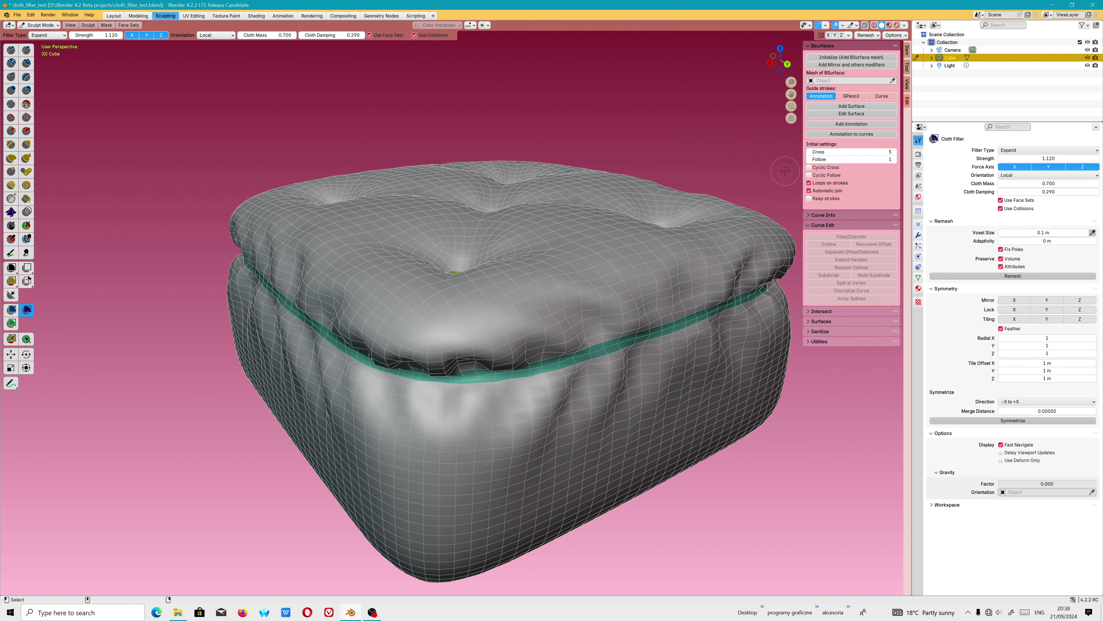
key("ctrl+z")
left_click(1045, 150)
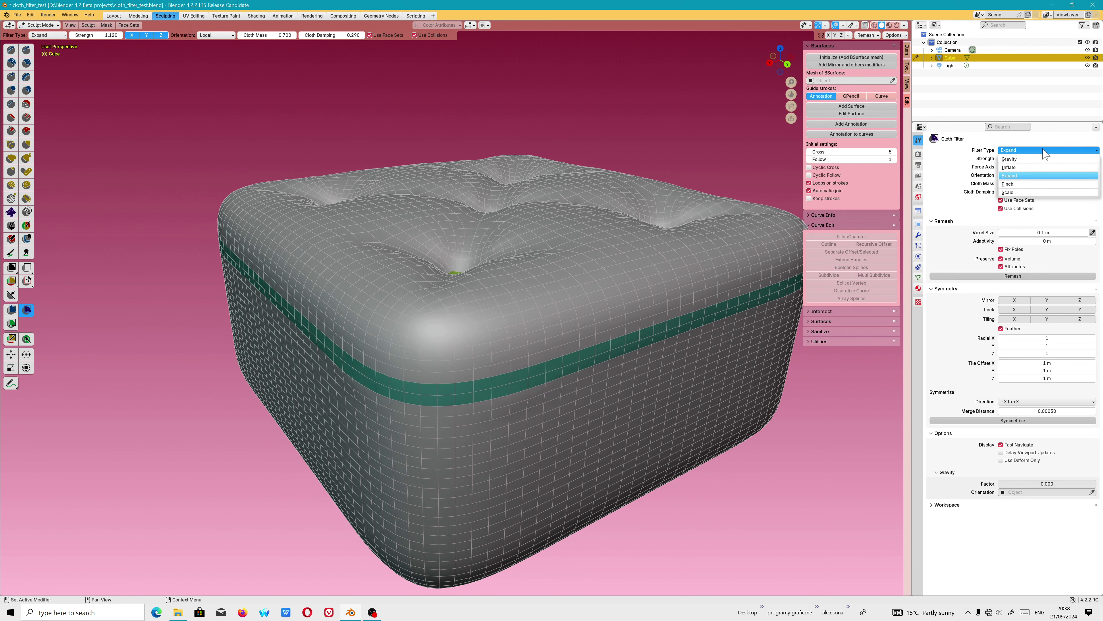
- Switch the cloth filter to Scale and bulge the cushion top out over the seam band
left_click(1019, 192)
left_click_drag(601, 363, 585, 363)
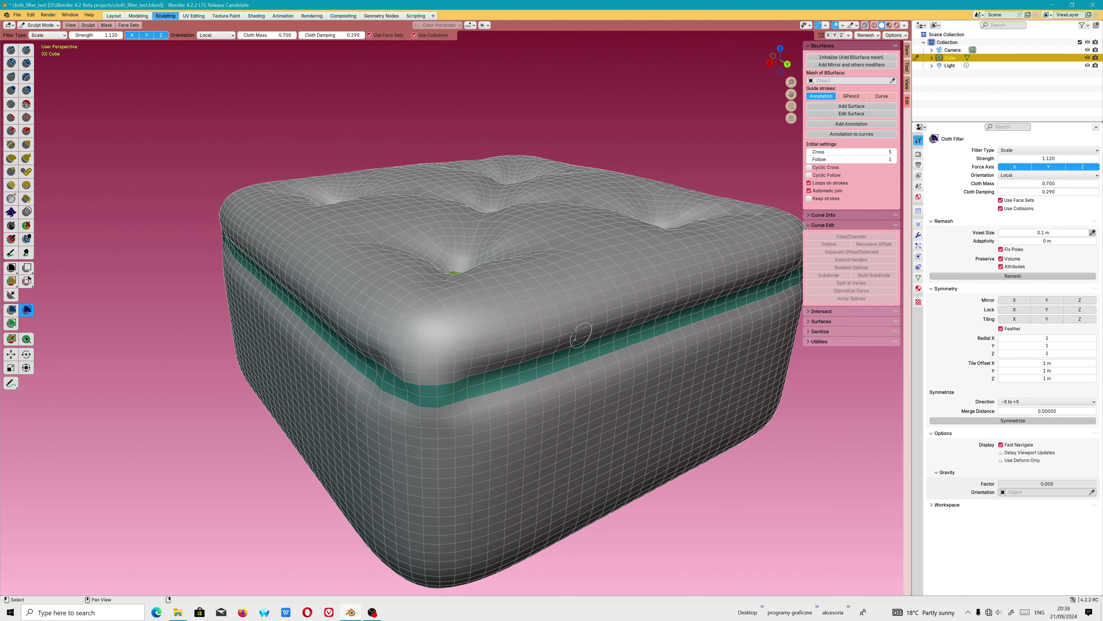
scroll(586, 364, "down", 5)
middle_click_drag(586, 364, 695, 308)
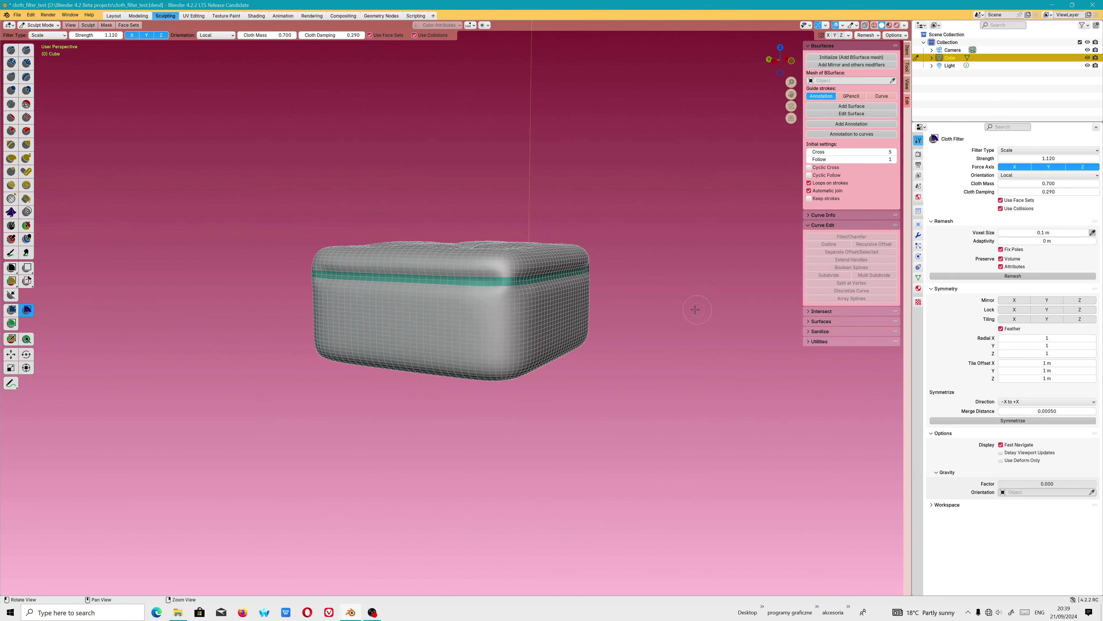
scroll(608, 317, "up", 3)
scroll(547, 326, "up", 3)
left_click_drag(546, 323, 522, 320)
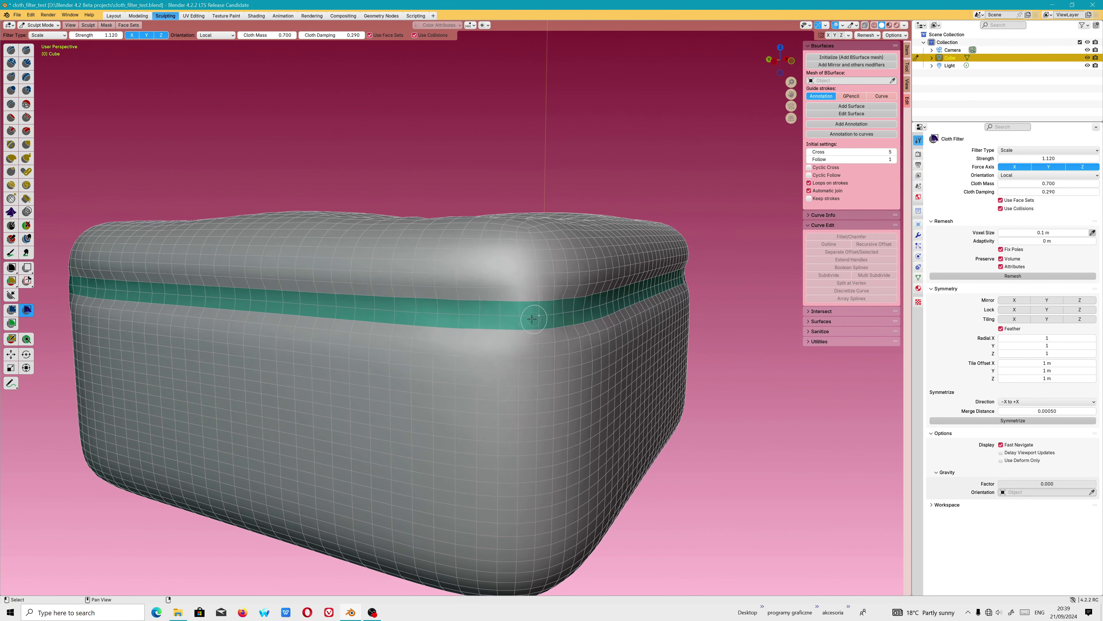
- Reshape the top edge and narrow the green band from overhead and low side views
mouse_move(522, 321)
middle_mouse_down()
mouse_move(578, 344)
mouse_move(331, 241)
mouse_move(412, 183)
middle_mouse_up()
scroll(543, 319, "up", 3)
scroll(543, 320, "up", 3)
scroll(532, 320, "down", 5)
scroll(618, 363, "up", 3)
mouse_move(399, 187)
left_mouse_down()
mouse_move(422, 190)
mouse_move(429, 236)
left_mouse_up()
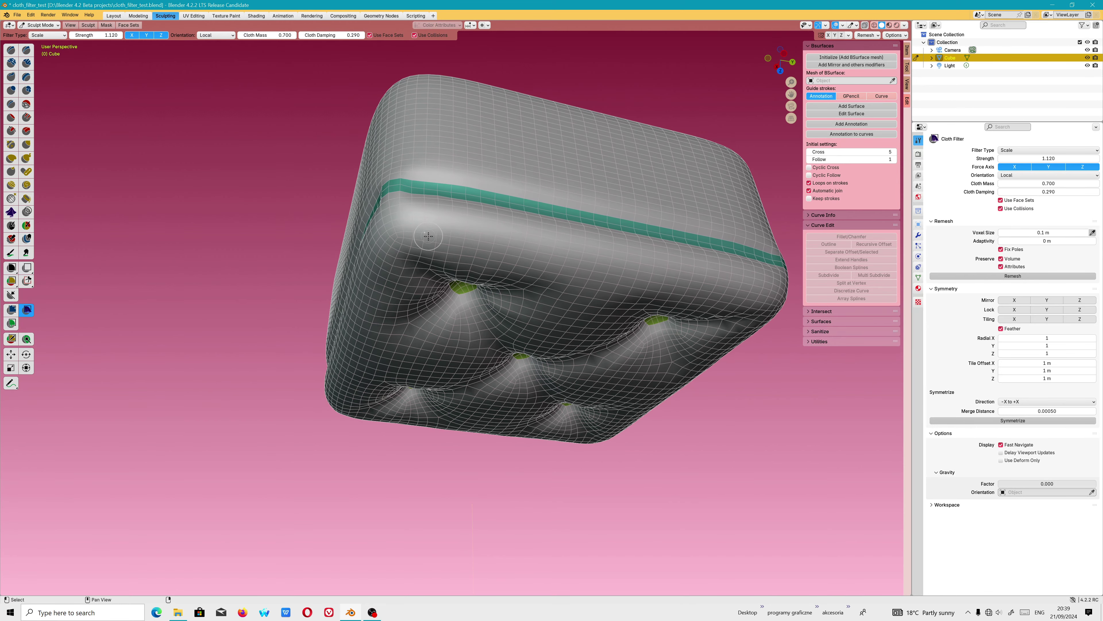
middle_click_drag(400, 278, 240, 345)
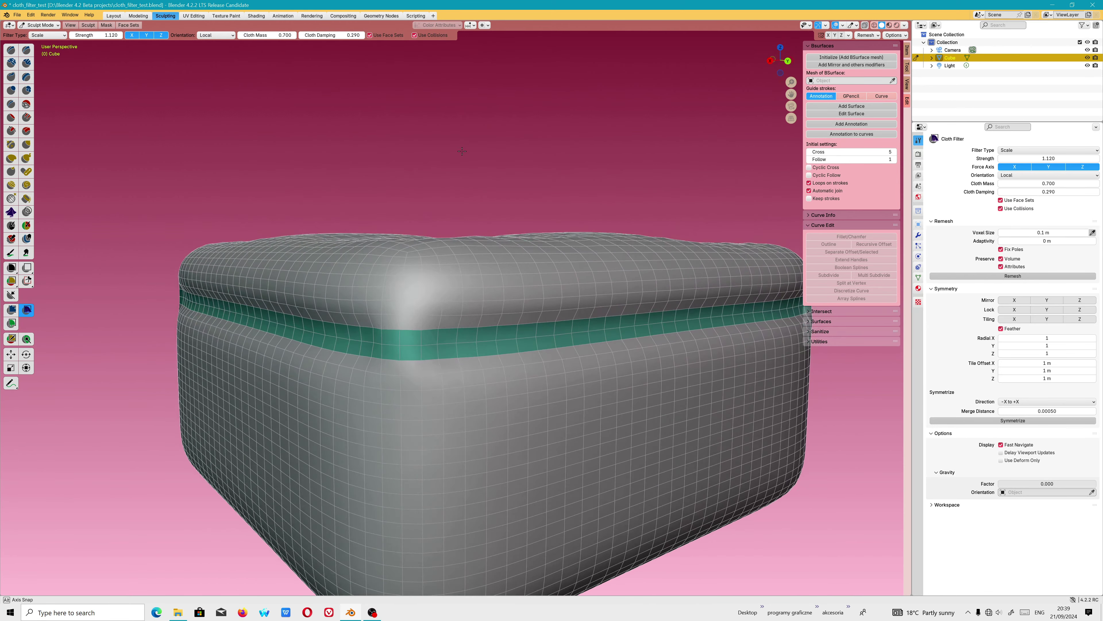
left_click_drag(240, 346, 212, 347)
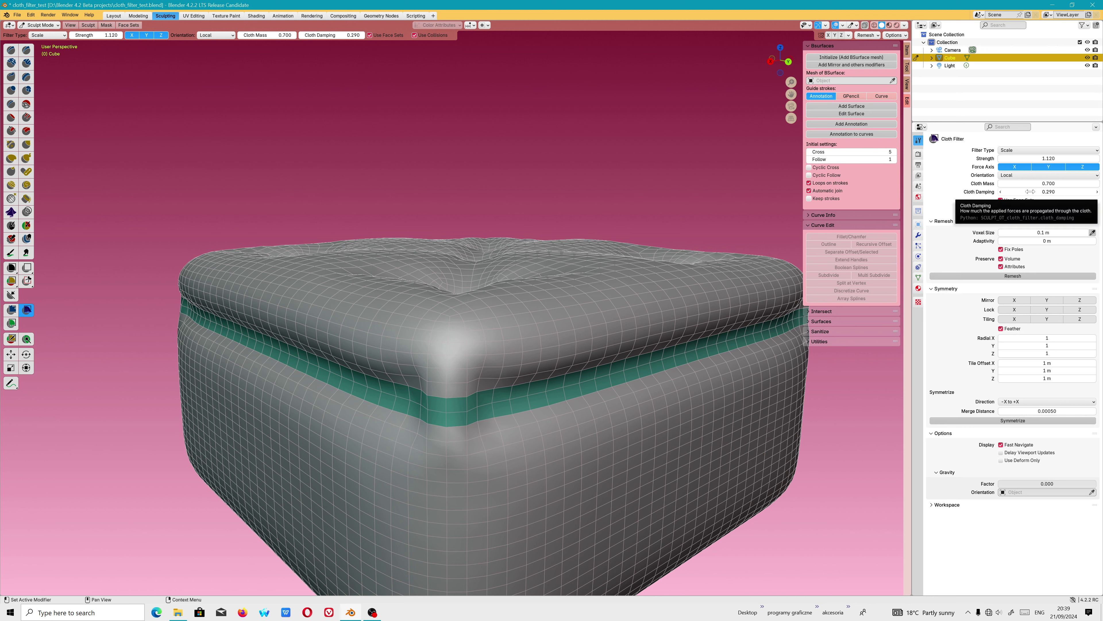
- Trial cloth damping values, including 0.070, with test deformations of the band, then undo
left_click(1046, 192)
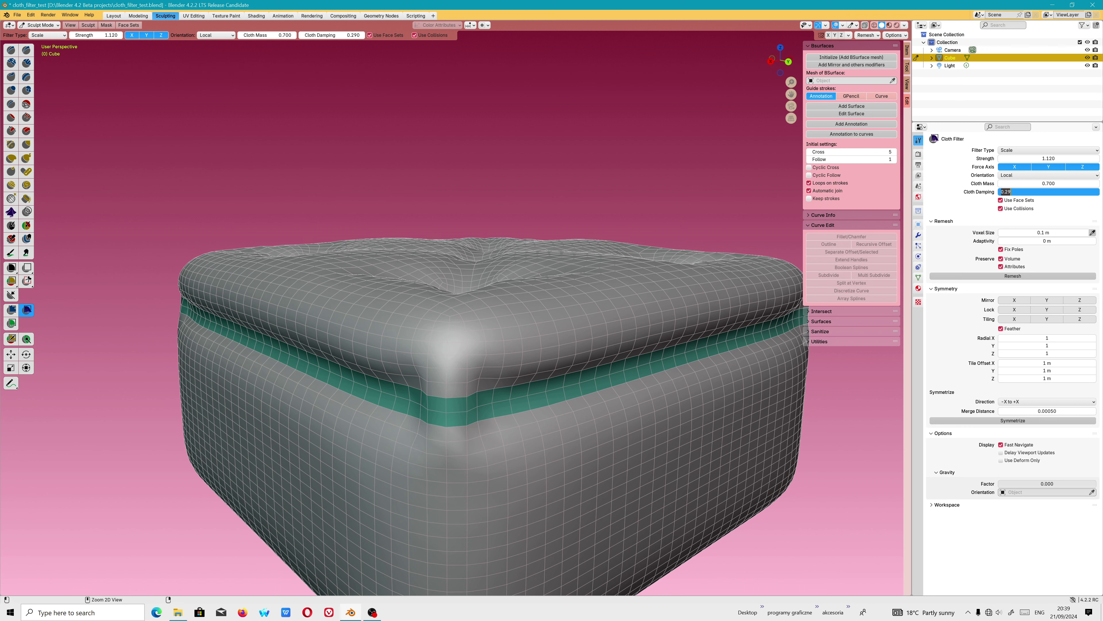
key("Return")
left_click_drag(689, 229, 713, 235)
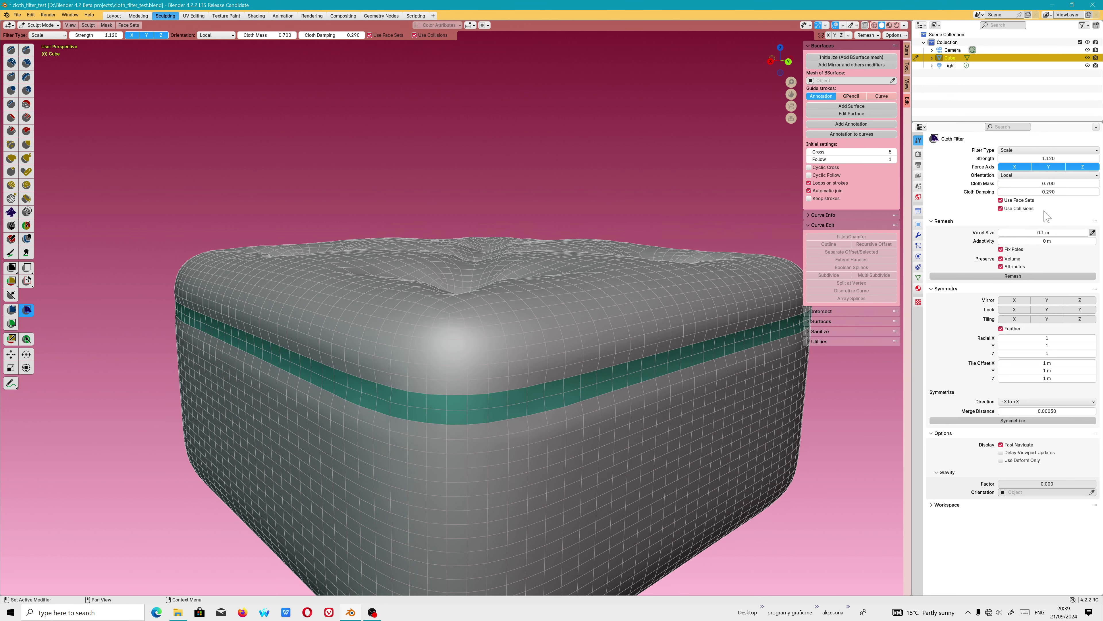
left_click(1048, 192)
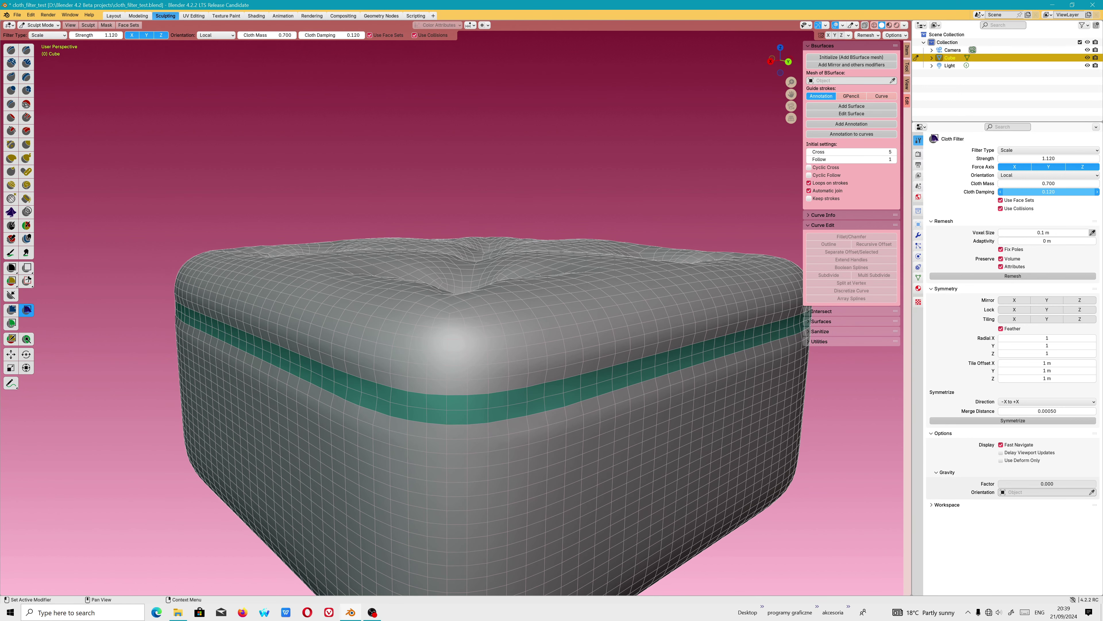
left_click_drag(1048, 192, 1038, 191)
left_click_drag(380, 393, 358, 402)
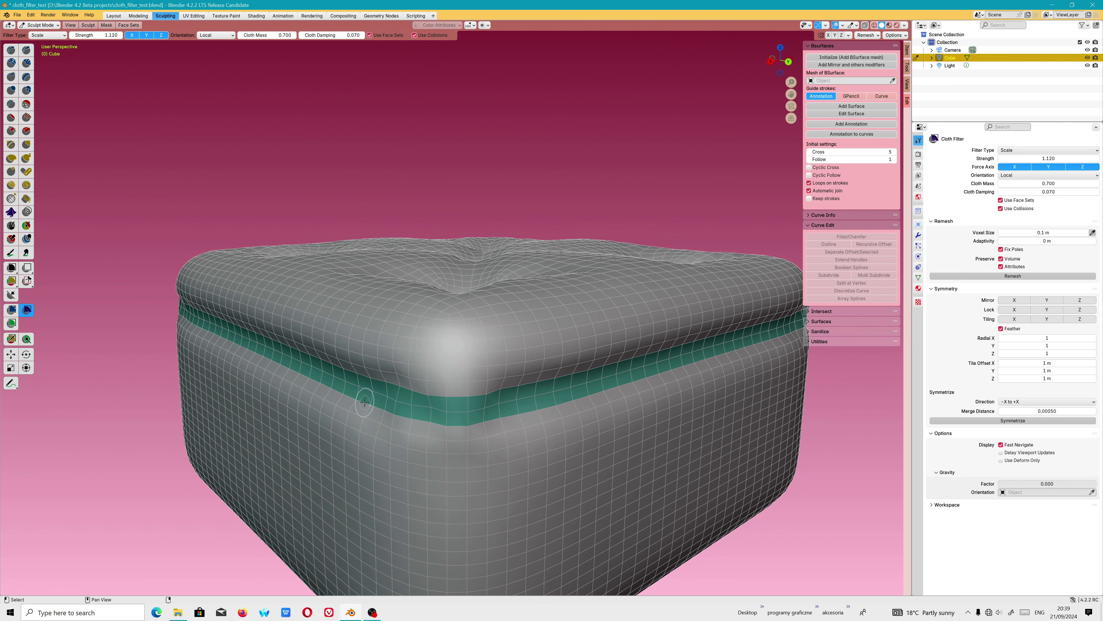
key("ctrl+z")
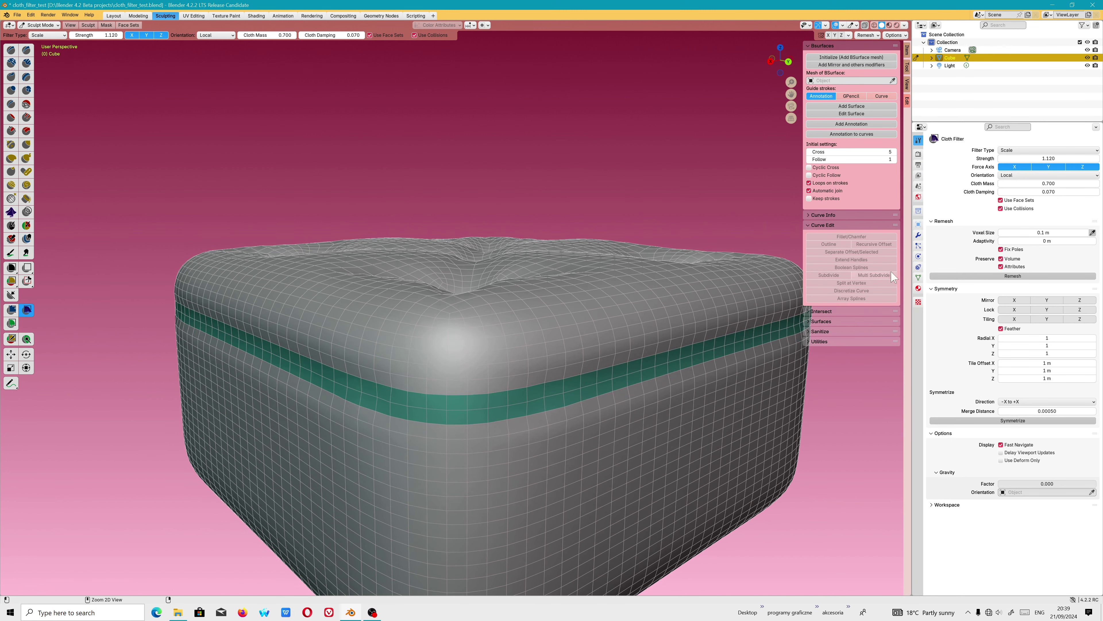
- Set cloth damping to 0.81, reshape the green band, then switch to Edit Mode
left_click(1048, 192)
type("0.81")
key("Return")
left_click_drag(406, 414, 382, 421)
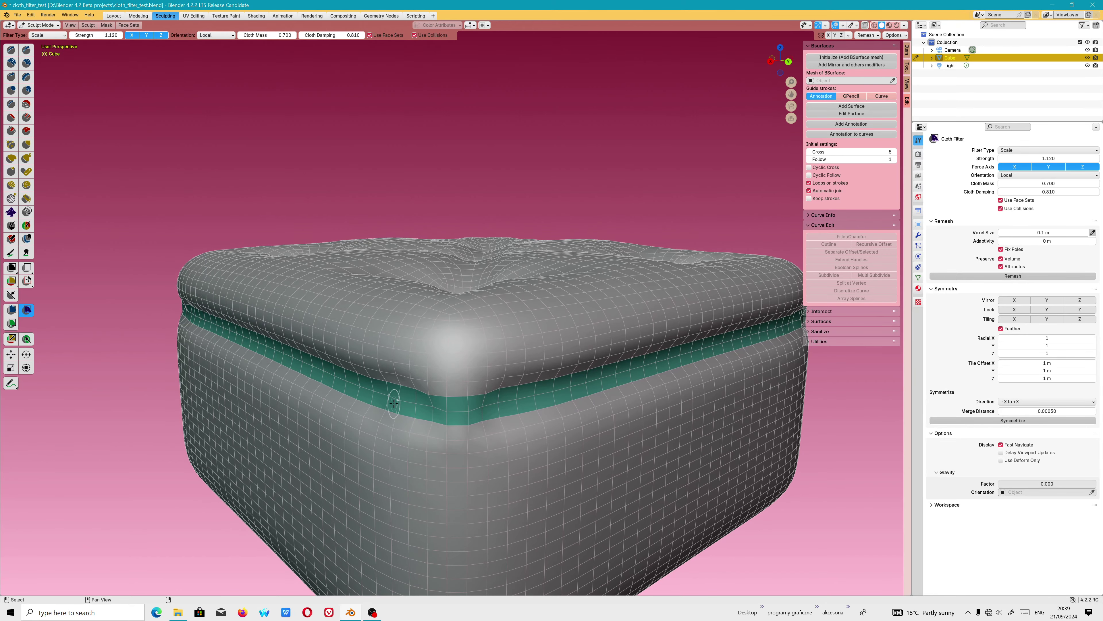
mouse_move(381, 420)
middle_mouse_down()
mouse_move(307, 389)
mouse_move(400, 377)
middle_mouse_up()
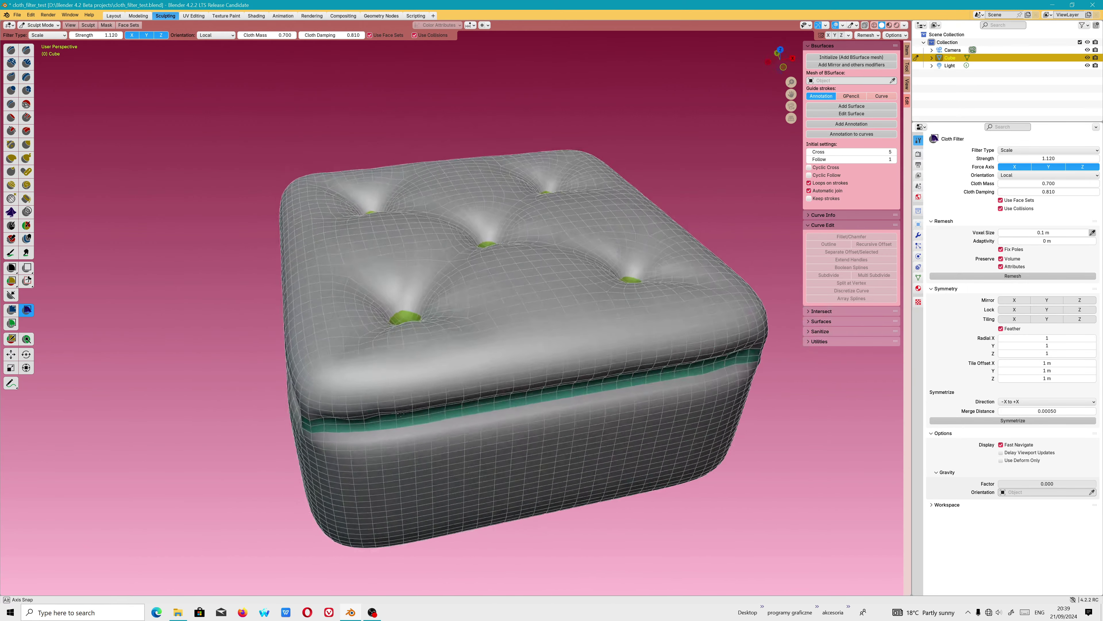
middle_click_drag(325, 396, 343, 392)
scroll(343, 391, "up", 5)
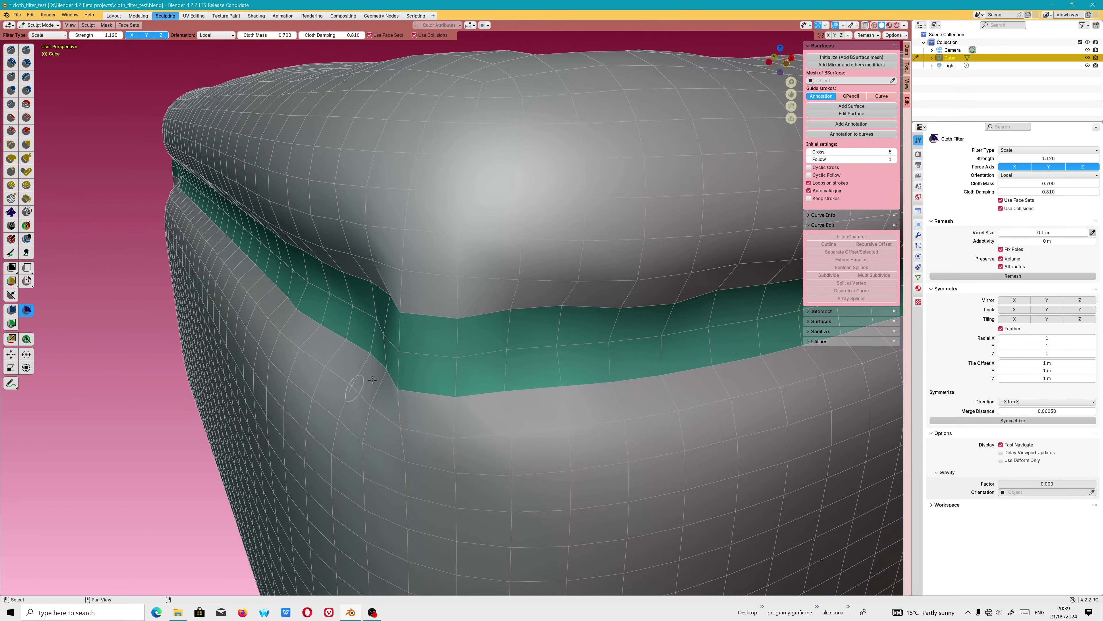
scroll(443, 373, "up", 2)
scroll(442, 373, "down", 5)
middle_click_drag(443, 373, 434, 391)
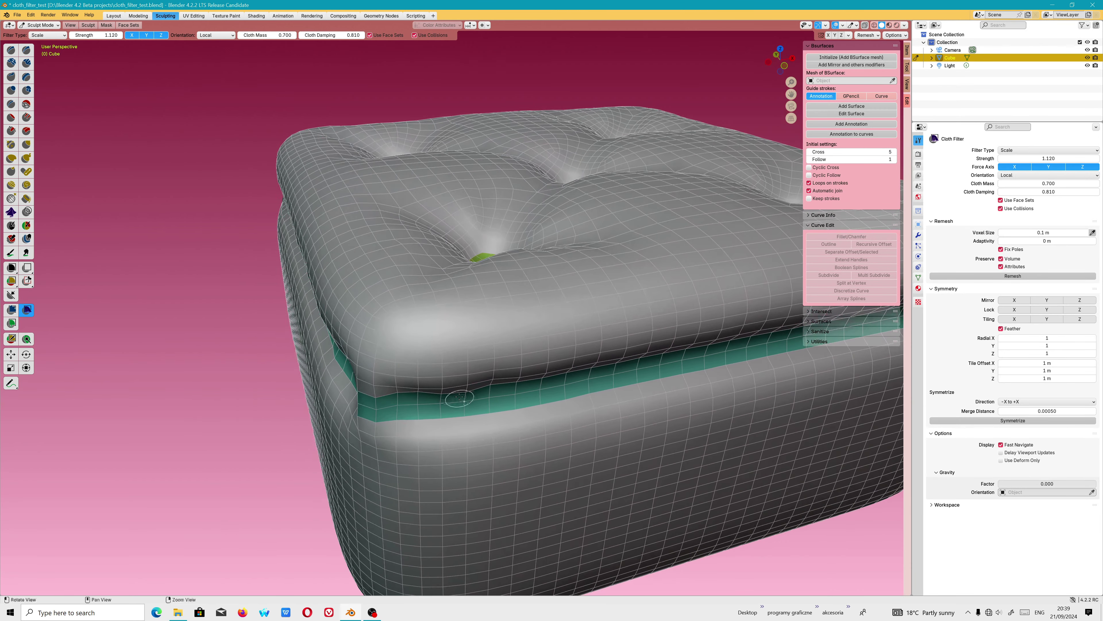
scroll(435, 391, "up", 3)
left_click(39, 25)
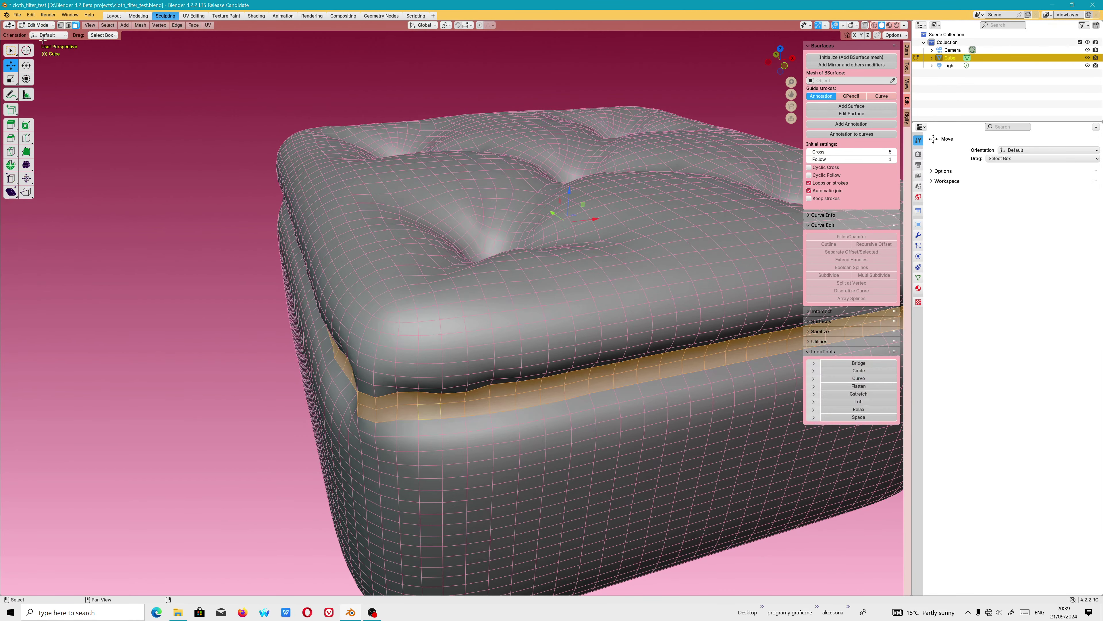
- Select a single face on the cushion side, then return to Sculpt Mode
left_click(367, 401)
scroll(366, 414, "up", 5)
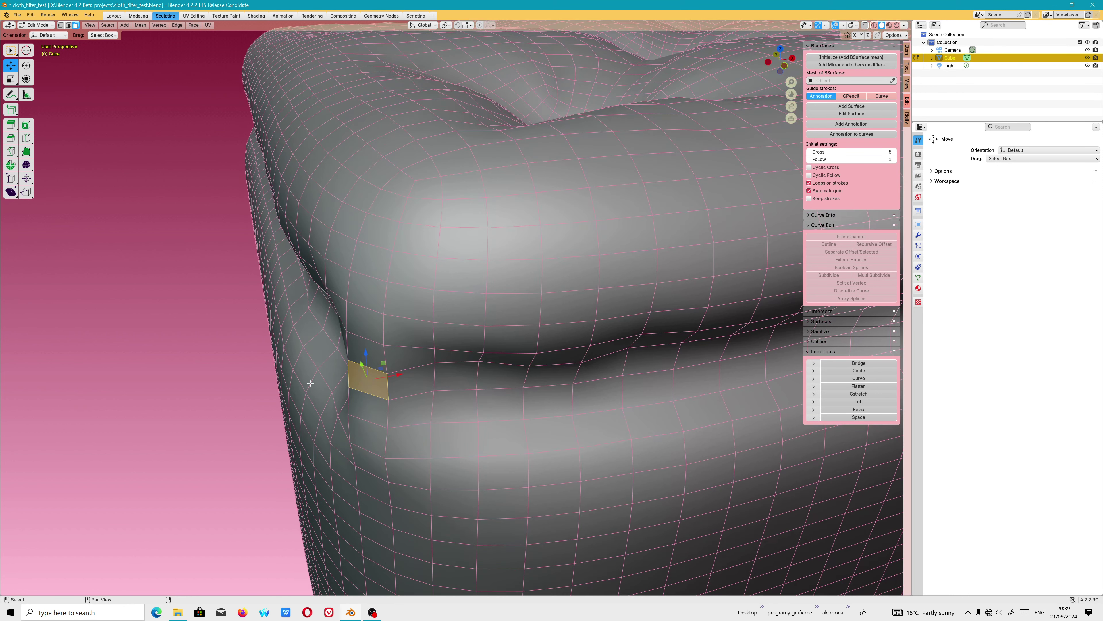
left_click(36, 24)
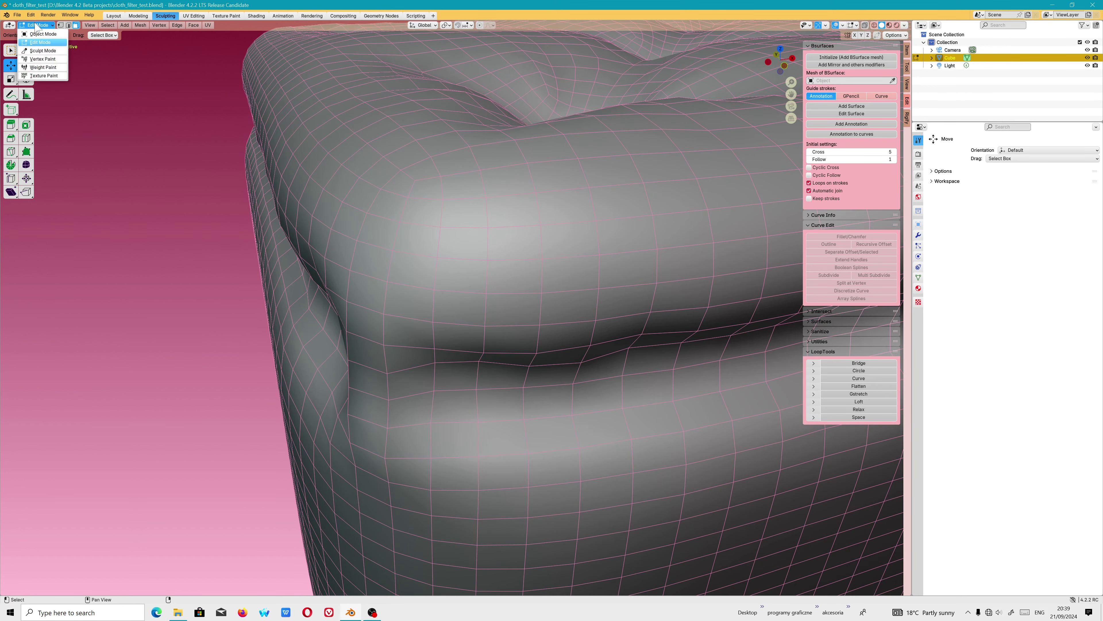
left_click(42, 51)
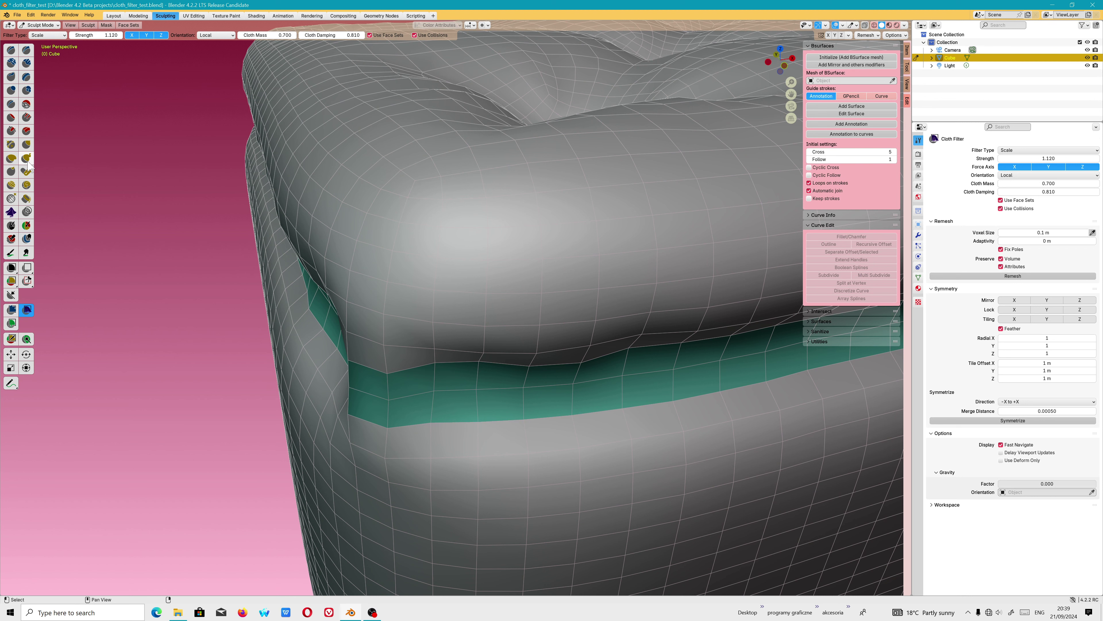
- Use the Elastic Deform brush at 161 px radius to deform the green band's corner
left_click(11, 158)
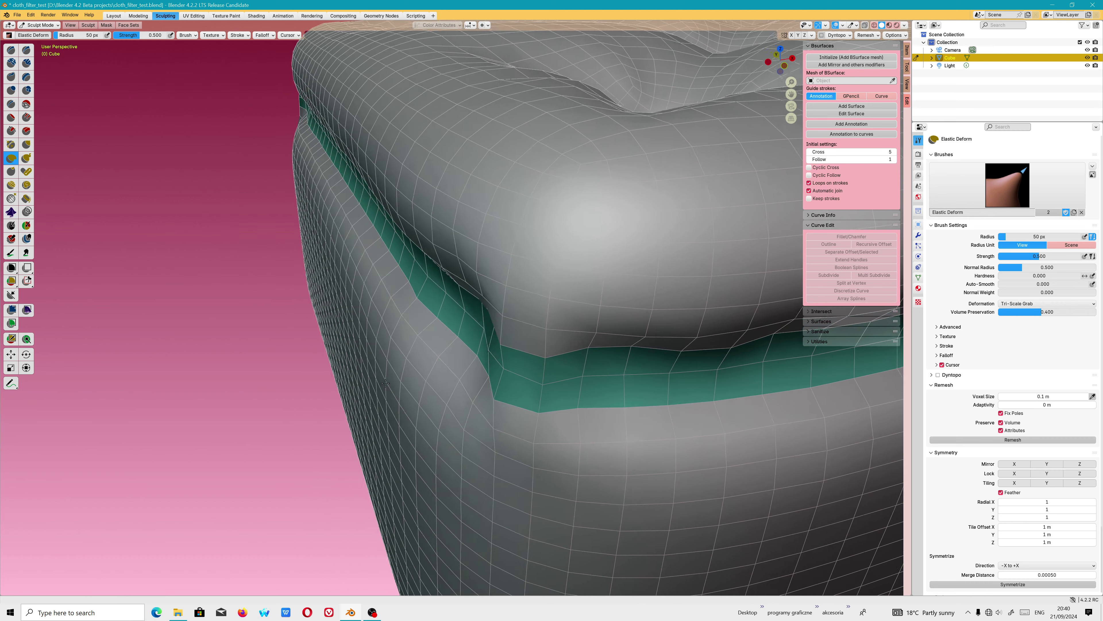
middle_click_drag(404, 375, 408, 255)
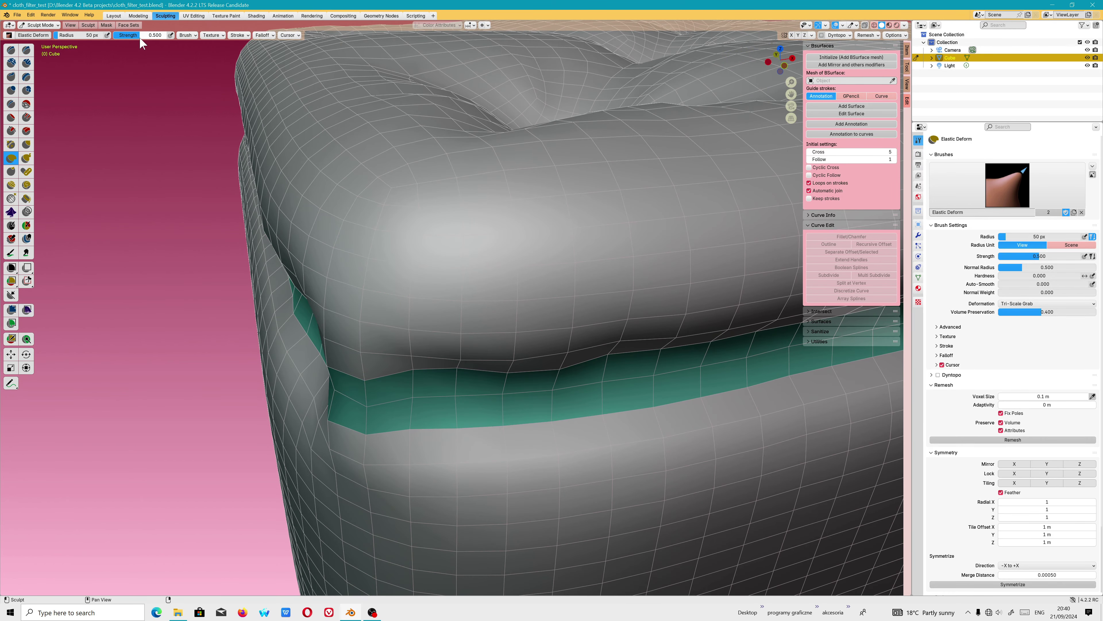
left_click_drag(86, 34, 106, 35)
mouse_move(330, 404)
left_mouse_down()
mouse_move(345, 419)
mouse_move(363, 383)
left_mouse_up()
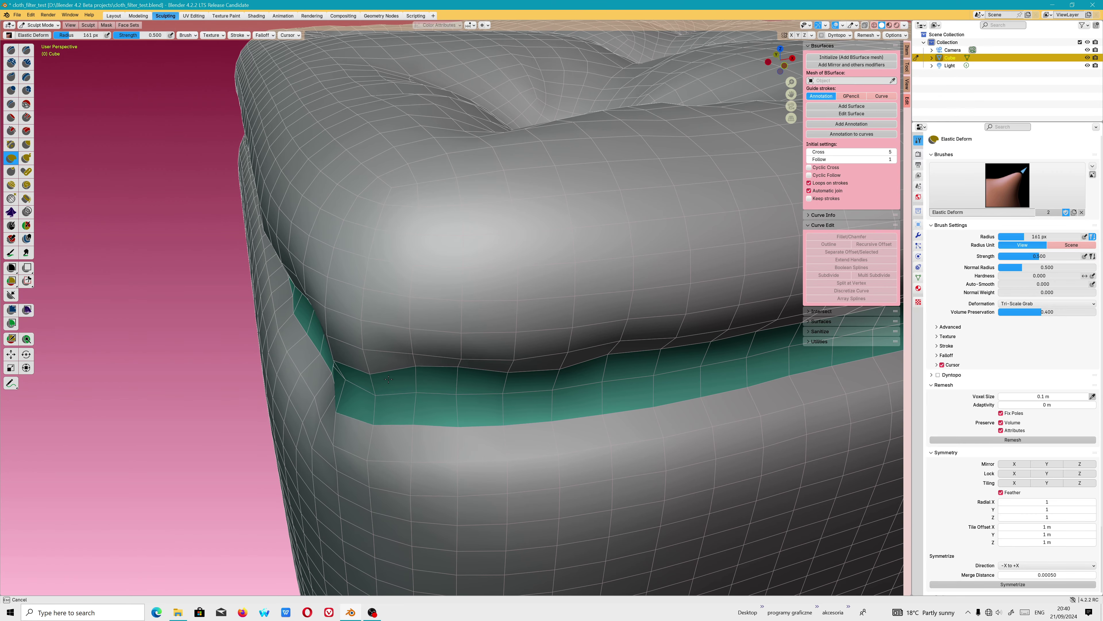
scroll(365, 382, "down", 6)
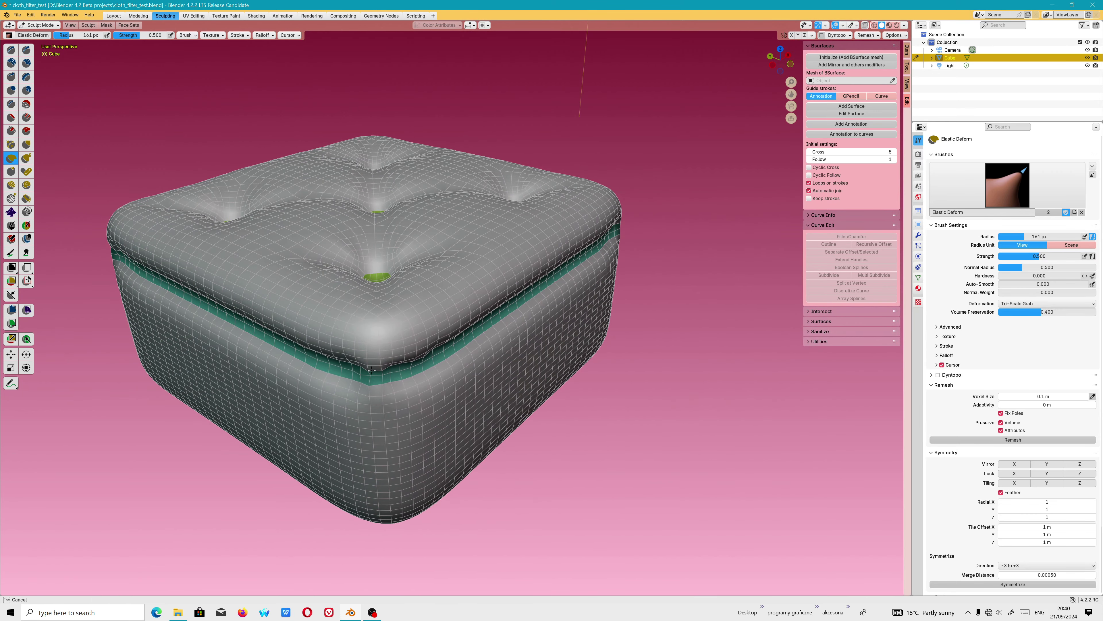
middle_click_drag(366, 382, 373, 379)
scroll(374, 379, "up", 5)
- Switch to the Grab brush at 0.400 strength and orbit around the cushion corners
scroll(376, 377, "down", 3)
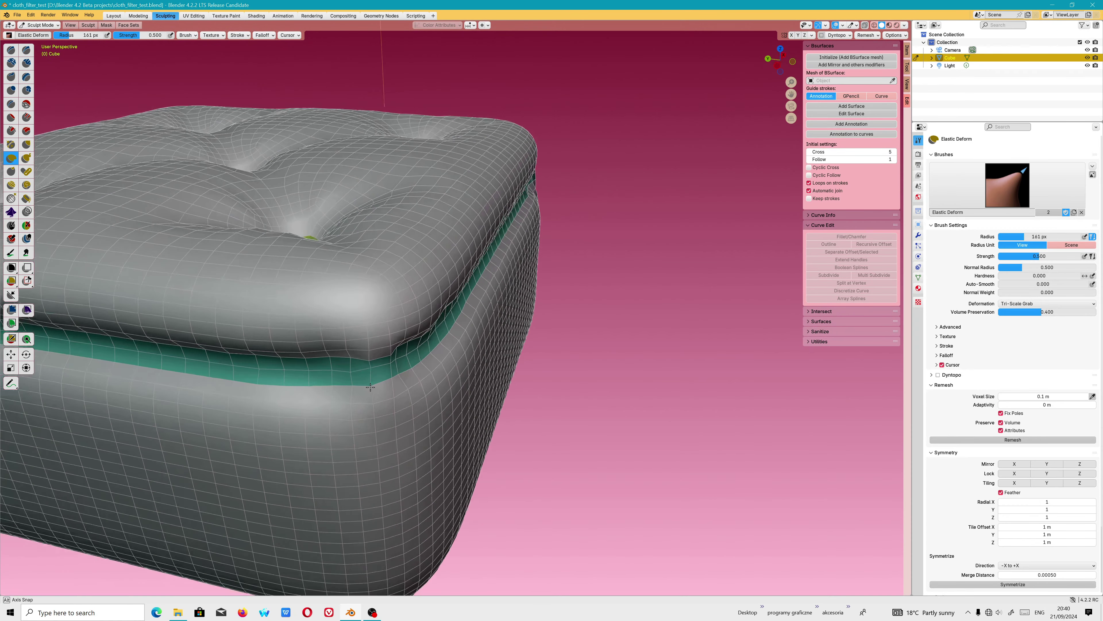
scroll(387, 369, "down", 3)
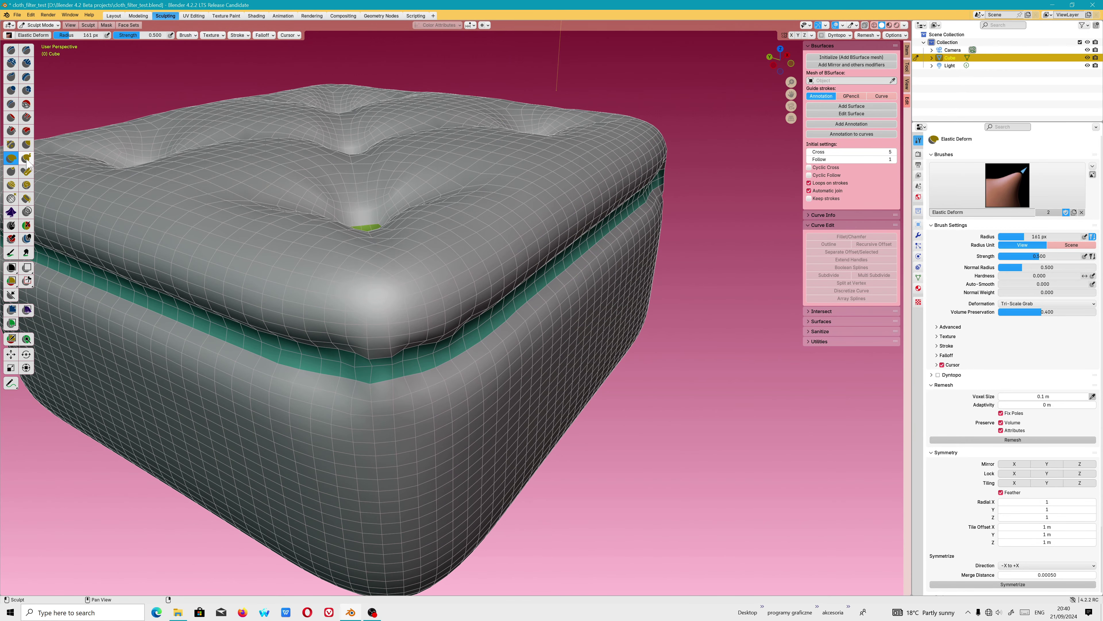
left_click(26, 148)
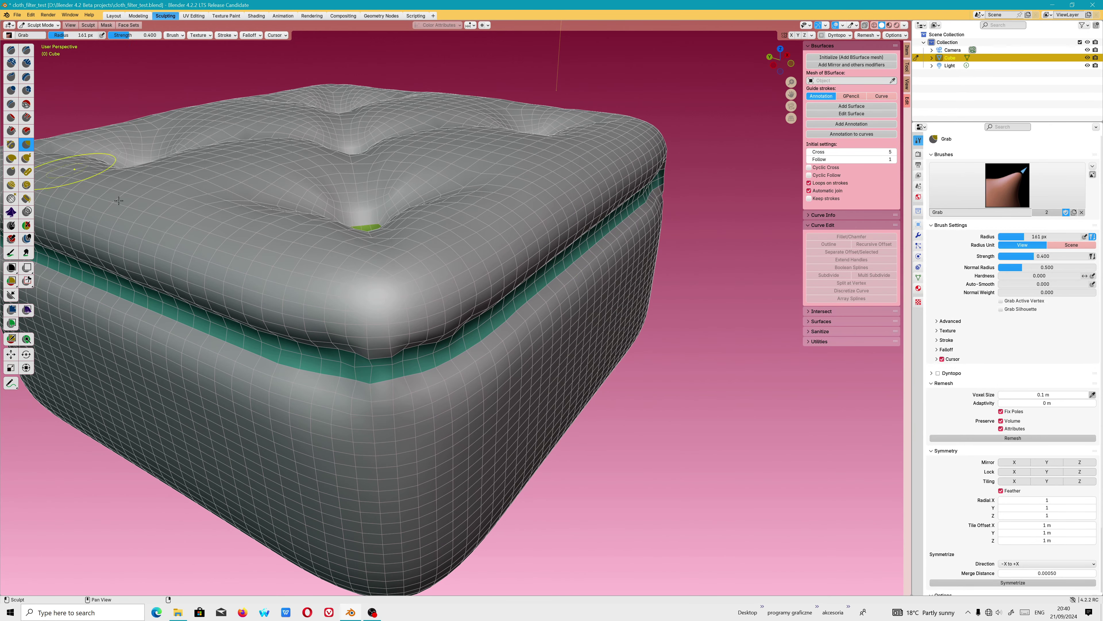
scroll(369, 383, "up", 3)
scroll(367, 386, "up", 2)
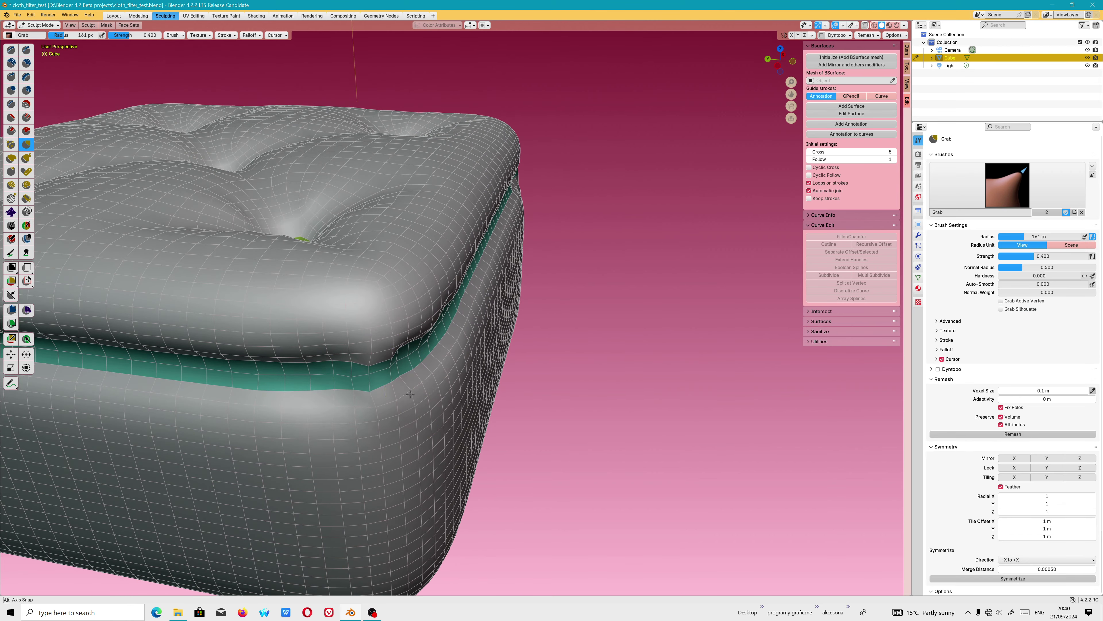
scroll(369, 377, "up", 3)
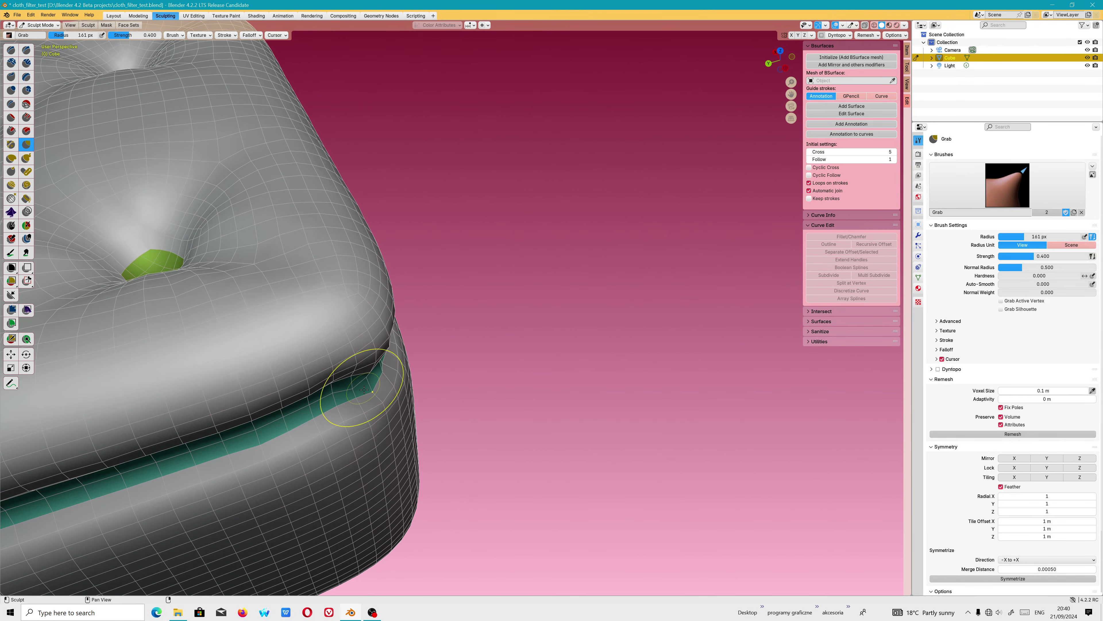
scroll(364, 381, "down", 5)
scroll(365, 392, "up", 4)
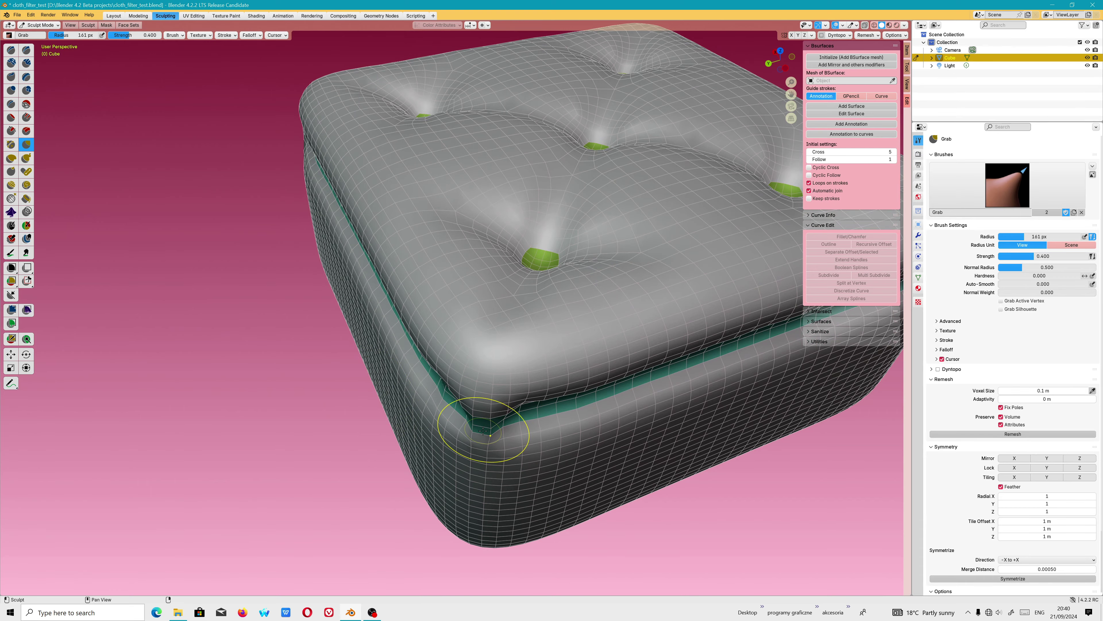
mouse_move(490, 435)
middle_mouse_down()
mouse_move(442, 295)
mouse_move(486, 303)
middle_mouse_up()
scroll(439, 320, "up", 3)
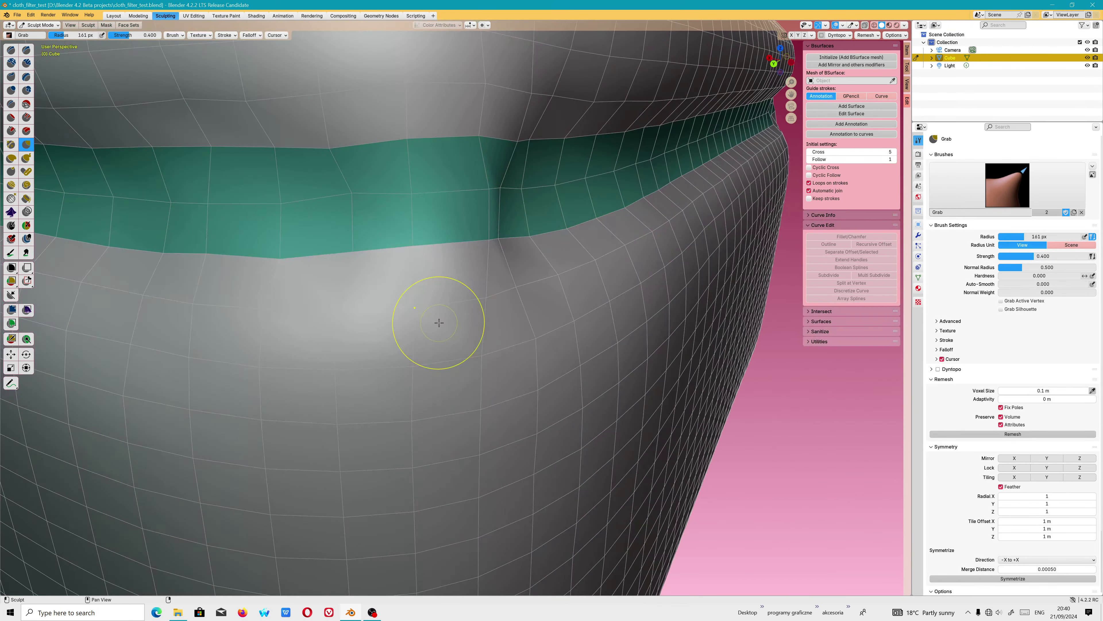
scroll(456, 350, "down", 3)
middle_click_drag(473, 316, 2, 150)
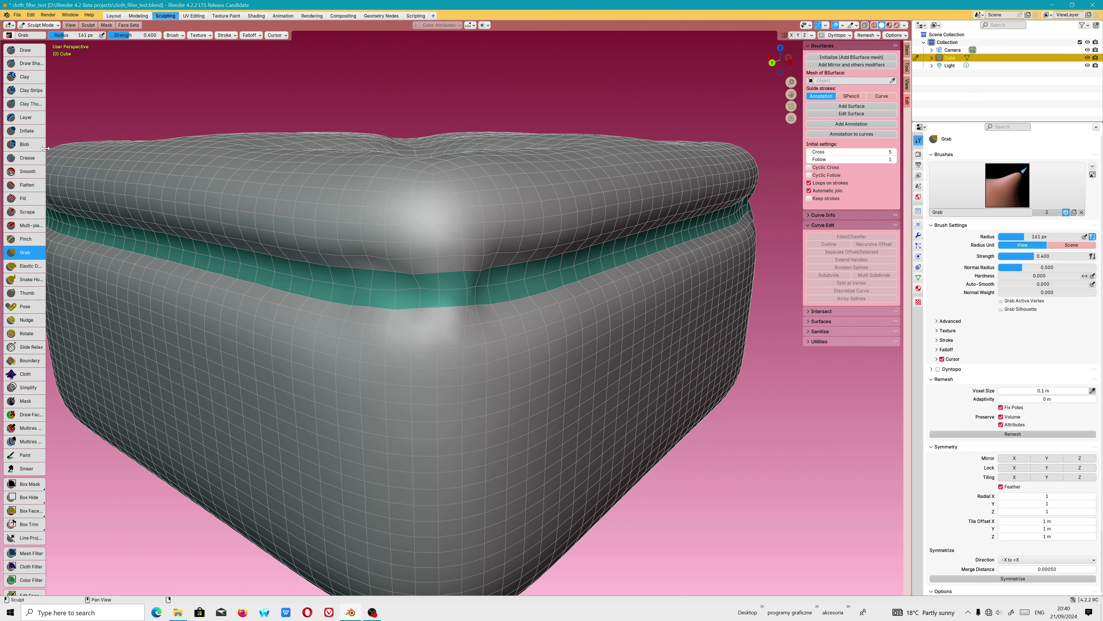
- Smooth the creases near the green band with the Smooth brush at 0.700 strength
left_click(27, 171)
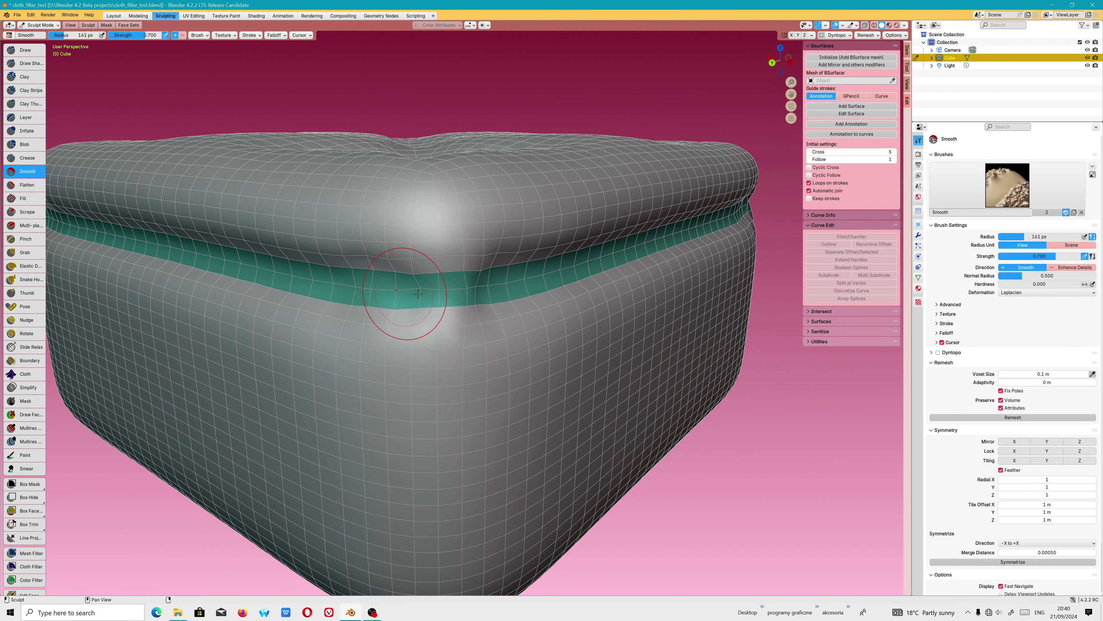
left_click_drag(418, 294, 455, 306)
scroll(474, 305, "down", 4)
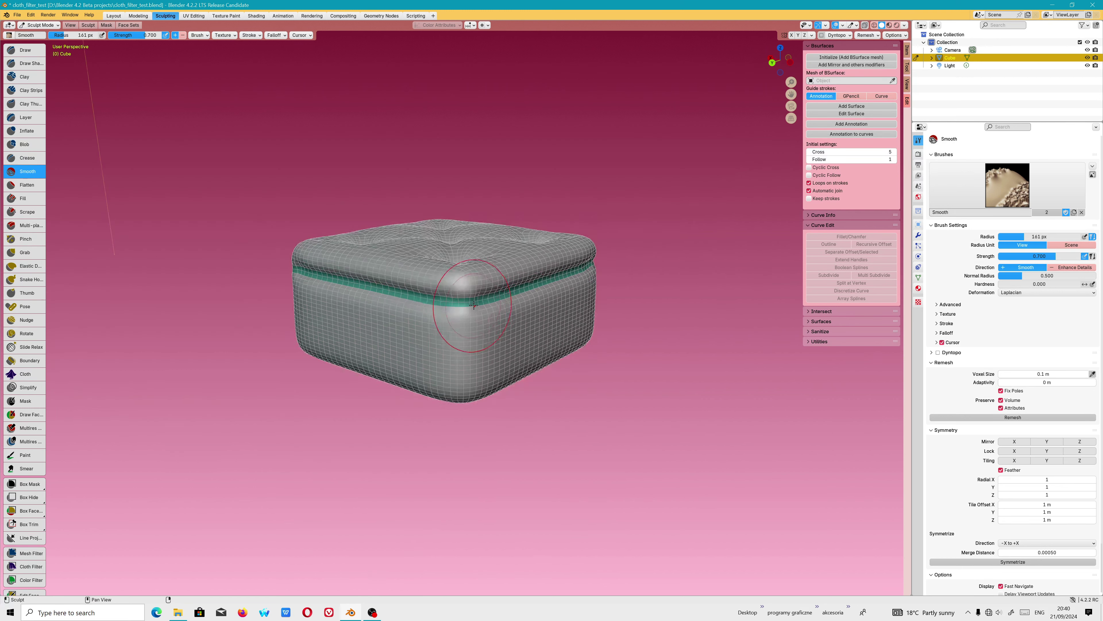
middle_click_drag(473, 305, 296, 364)
scroll(296, 365, "up", 2)
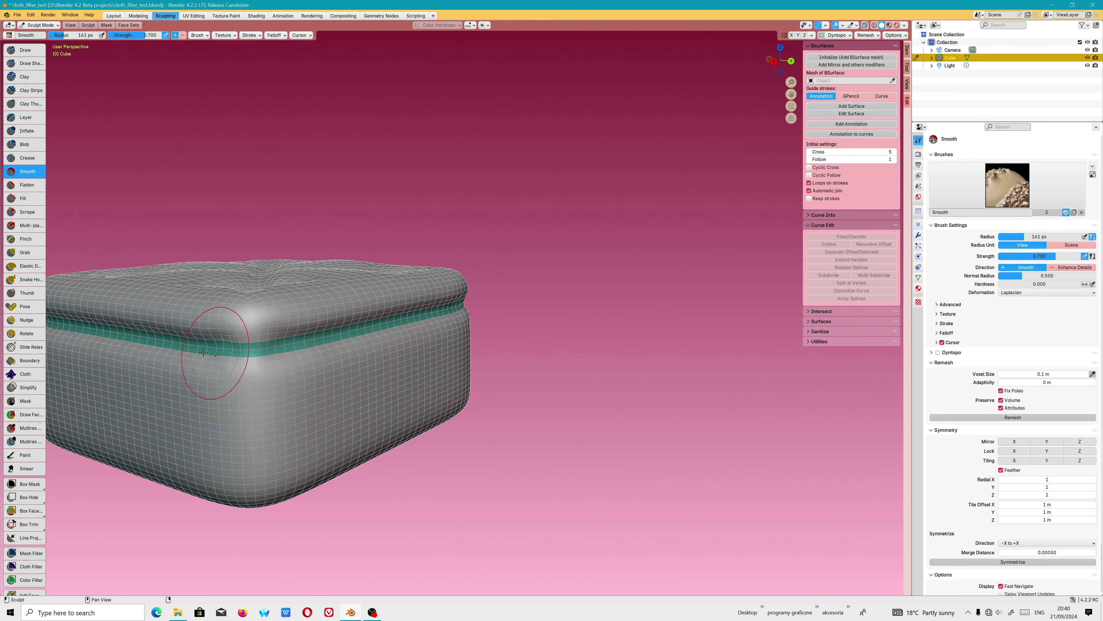
scroll(204, 352, "down", 2)
middle_click_drag(382, 357, 443, 370)
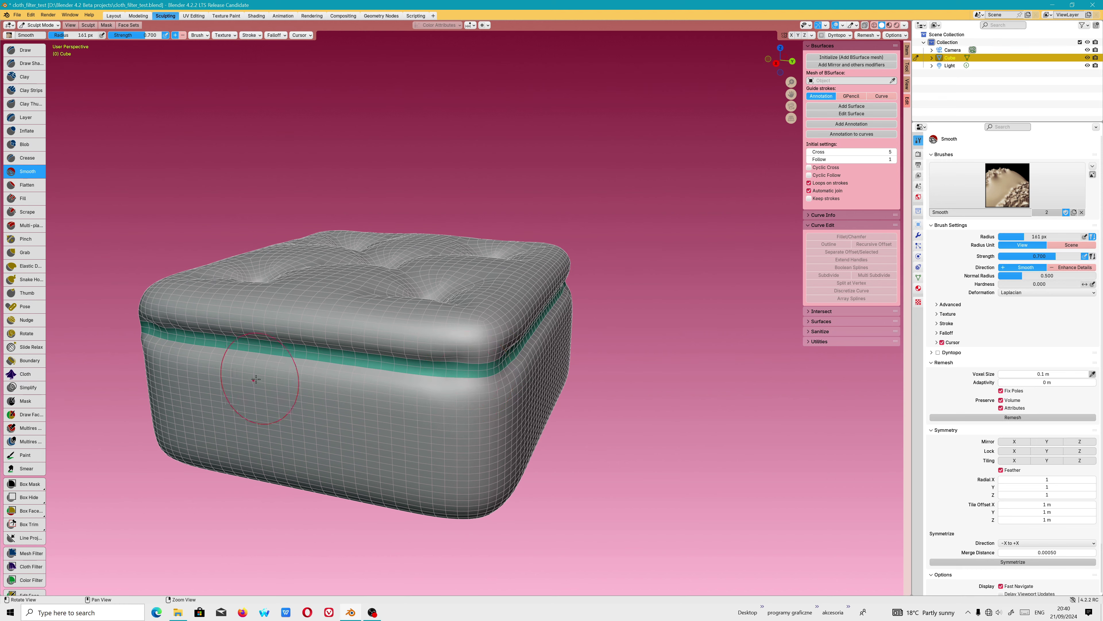
middle_click_drag(256, 380, 308, 382)
scroll(308, 382, "up", 3)
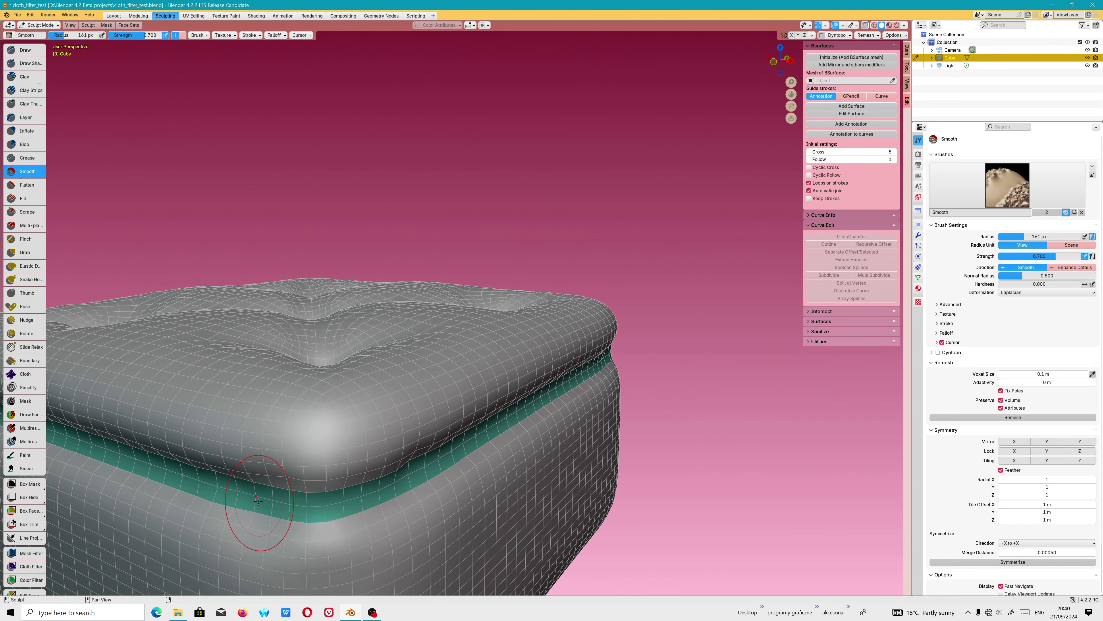
scroll(258, 502, "down", 5)
mouse_move(261, 499)
middle_mouse_down()
mouse_move(323, 463)
mouse_move(431, 468)
middle_mouse_up()
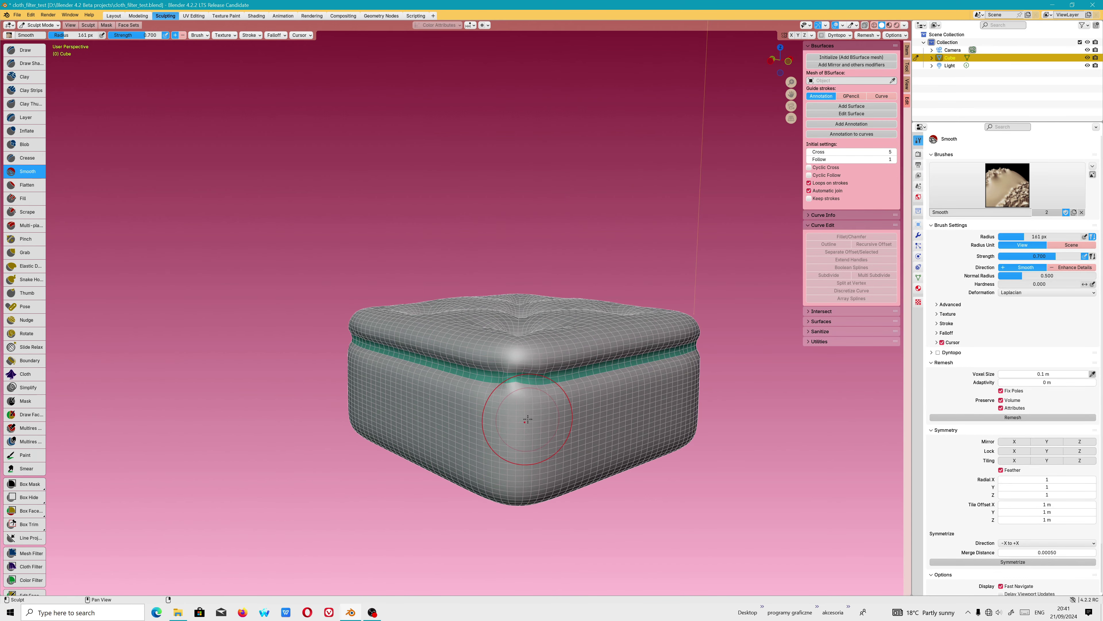
scroll(528, 419, "up", 3)
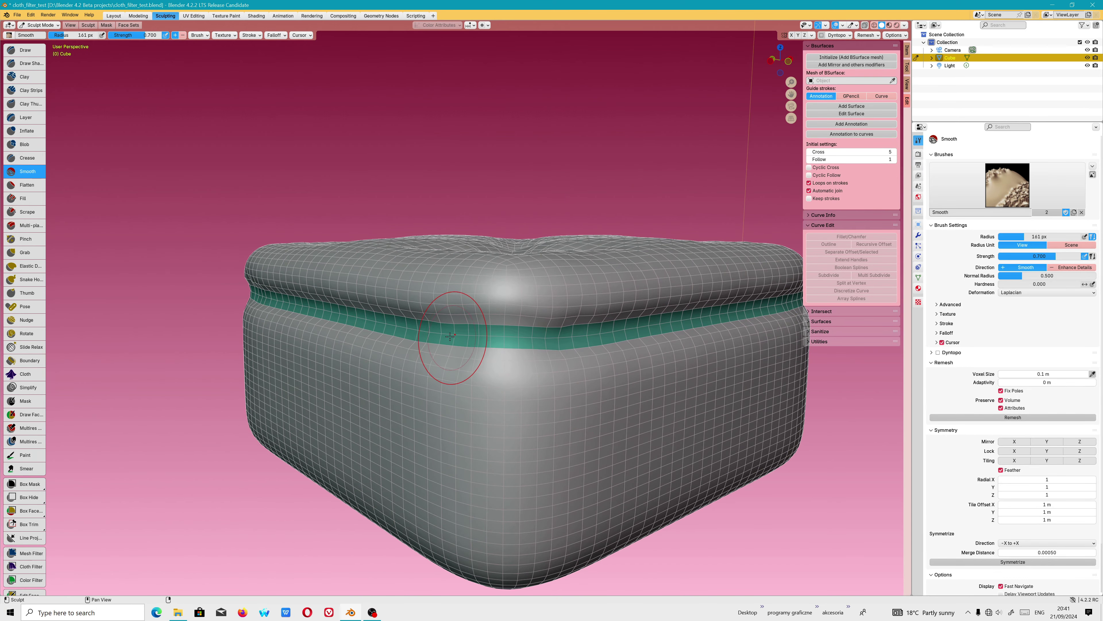
mouse_move(450, 336)
middle_mouse_down()
mouse_move(419, 461)
mouse_move(421, 297)
middle_mouse_up()
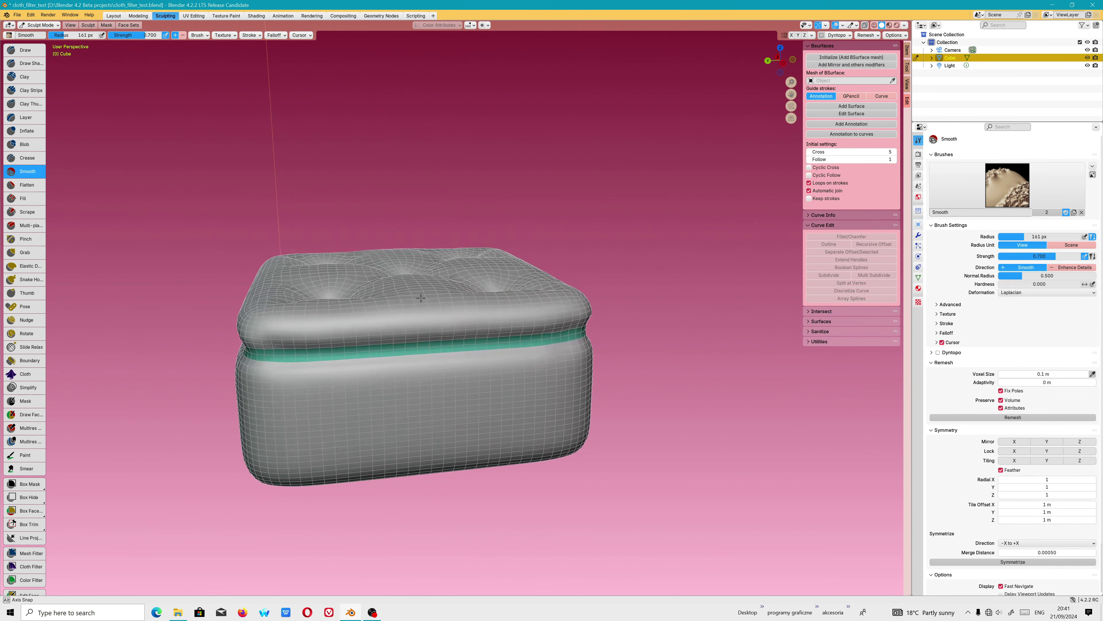
- Switch to Object Mode and rename the Cube object to pufa_do_siedzenia
left_click(39, 25)
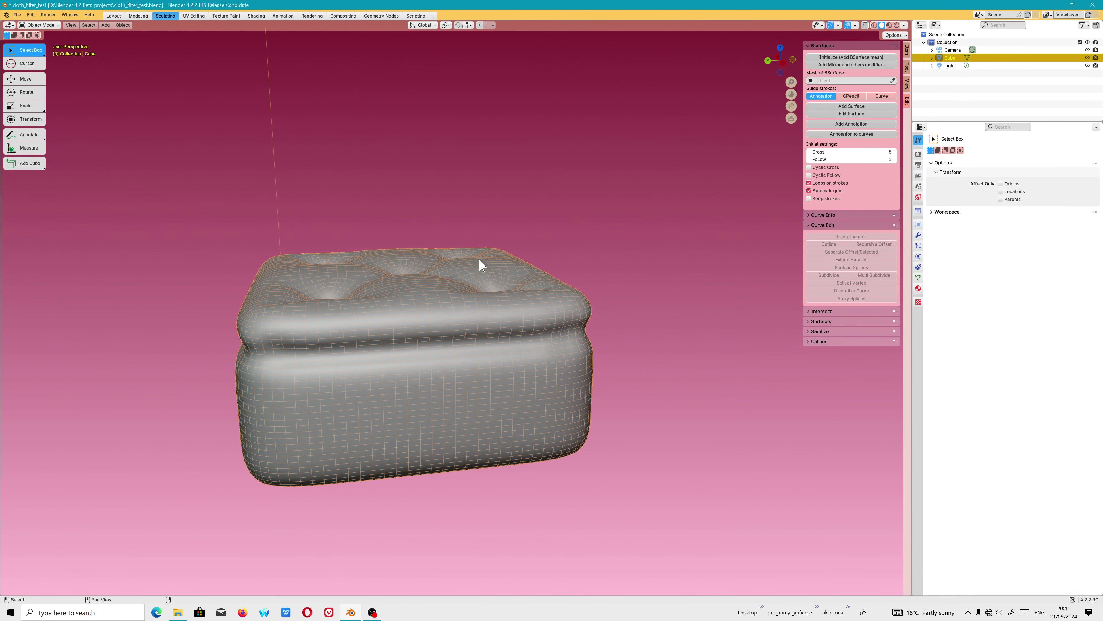
mouse_move(479, 263)
middle_mouse_down()
mouse_move(471, 323)
mouse_move(471, 304)
middle_mouse_up()
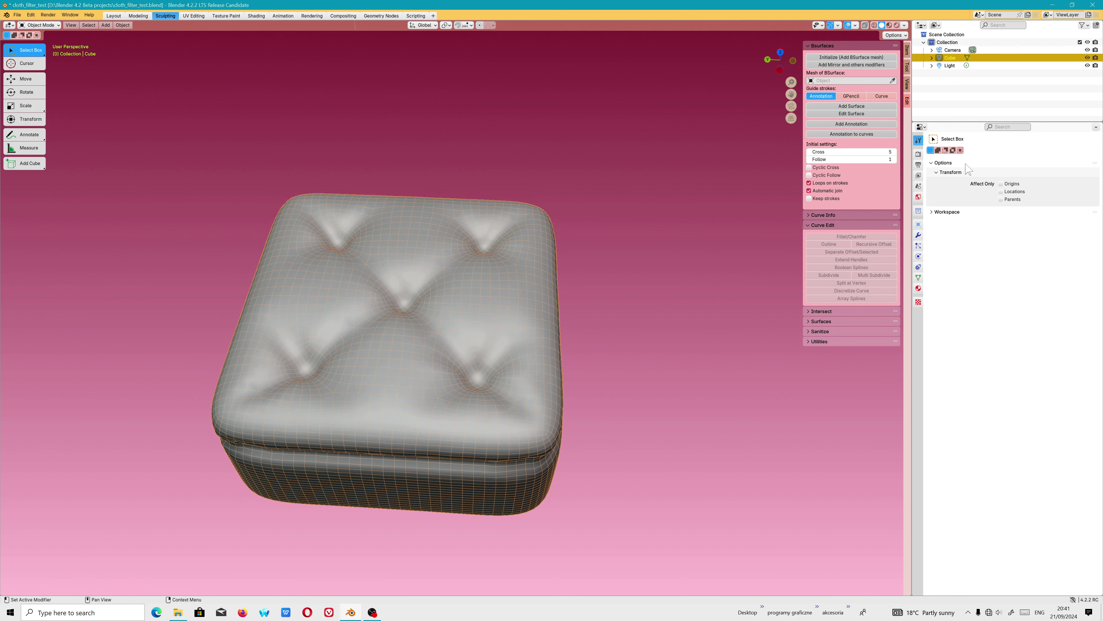
double_click(955, 58)
type("pufa_do_siedzenia")
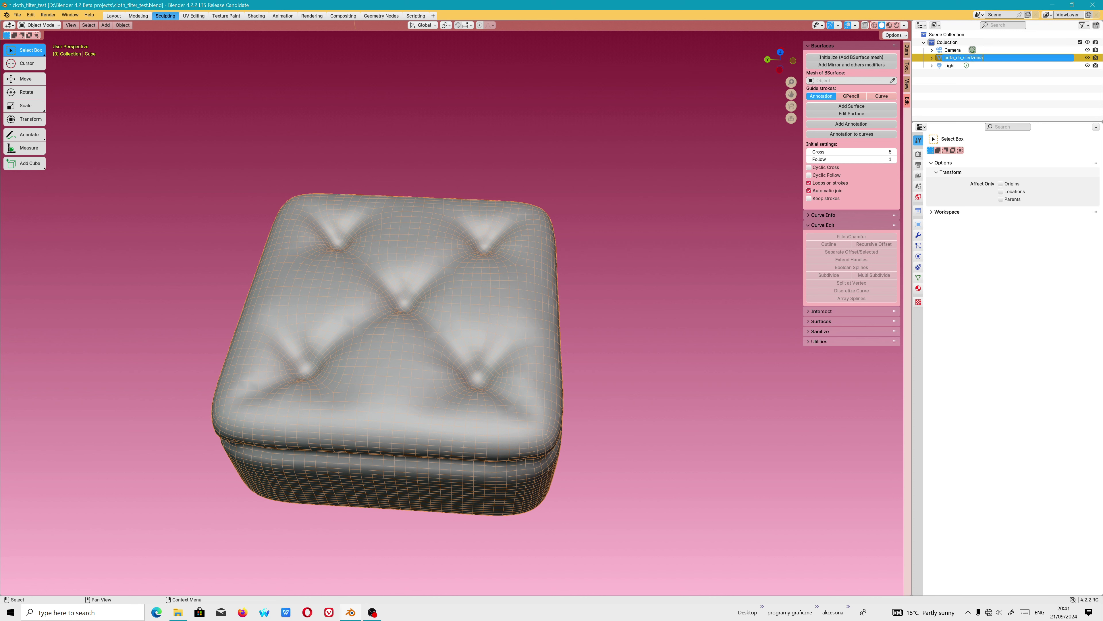
key("Return")
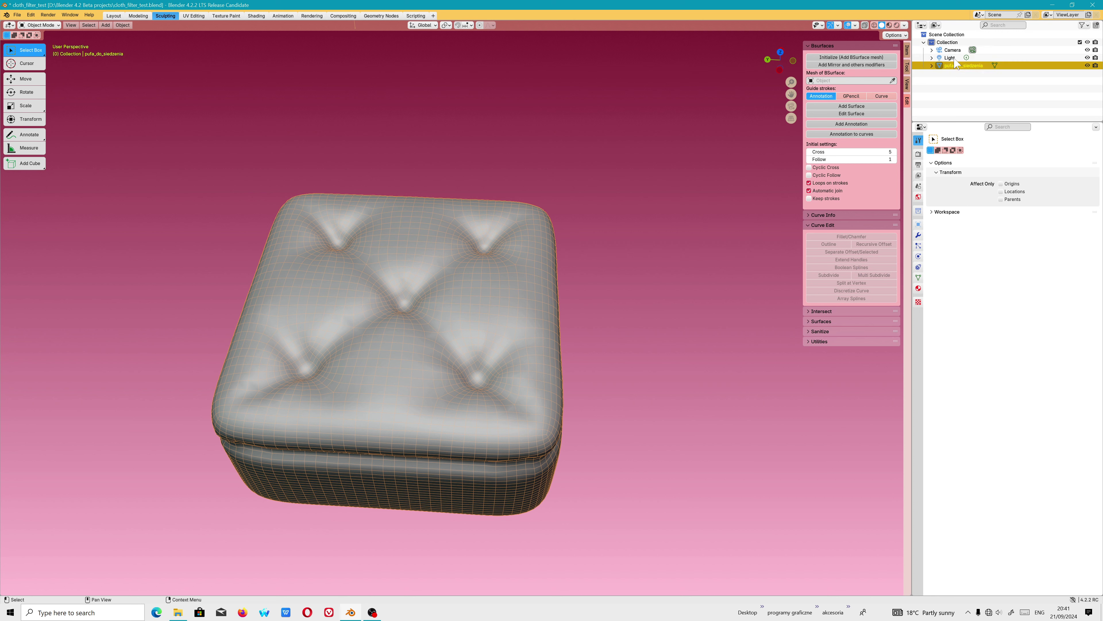
scroll(417, 422, "up", 4)
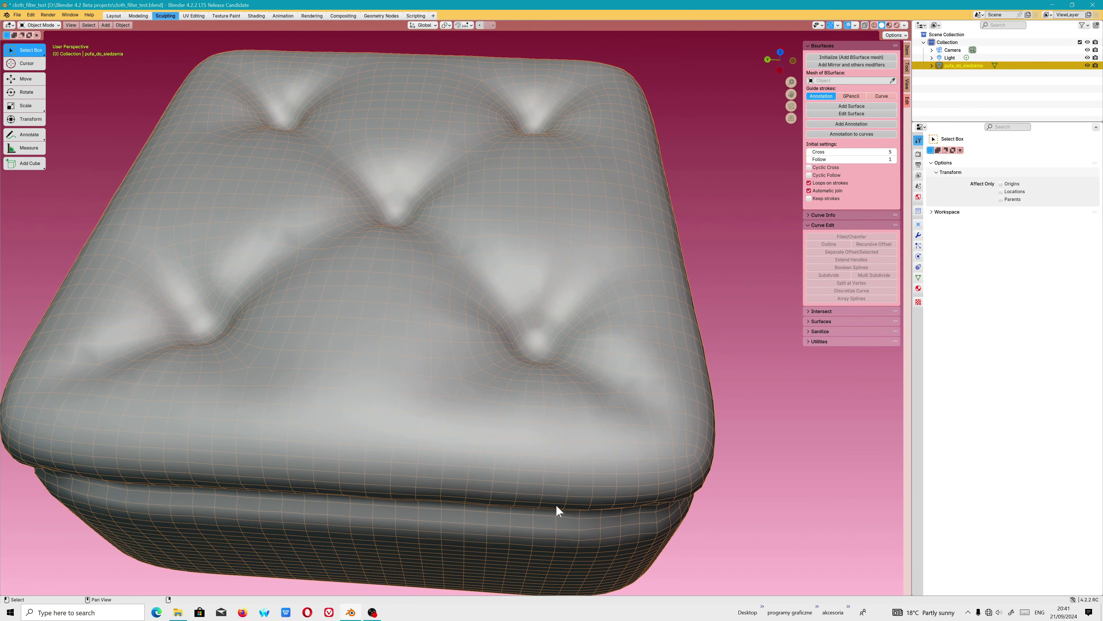
mouse_move(558, 511)
middle_mouse_down()
mouse_move(587, 484)
mouse_move(559, 447)
middle_mouse_up()
mouse_move(567, 321)
middle_mouse_down()
mouse_move(460, 346)
mouse_move(505, 332)
mouse_move(561, 348)
mouse_move(530, 406)
mouse_move(873, 244)
middle_mouse_up()
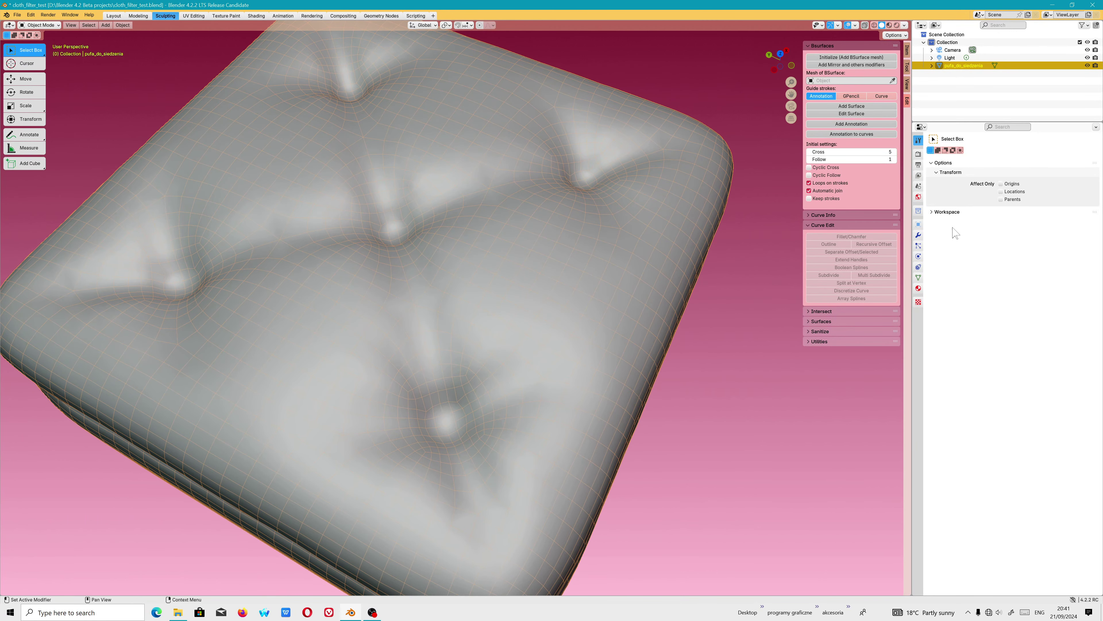
- Save cloth_filter_test.blend and add a Subdivision modifier with Optimal Display unchecked
left_click(16, 14)
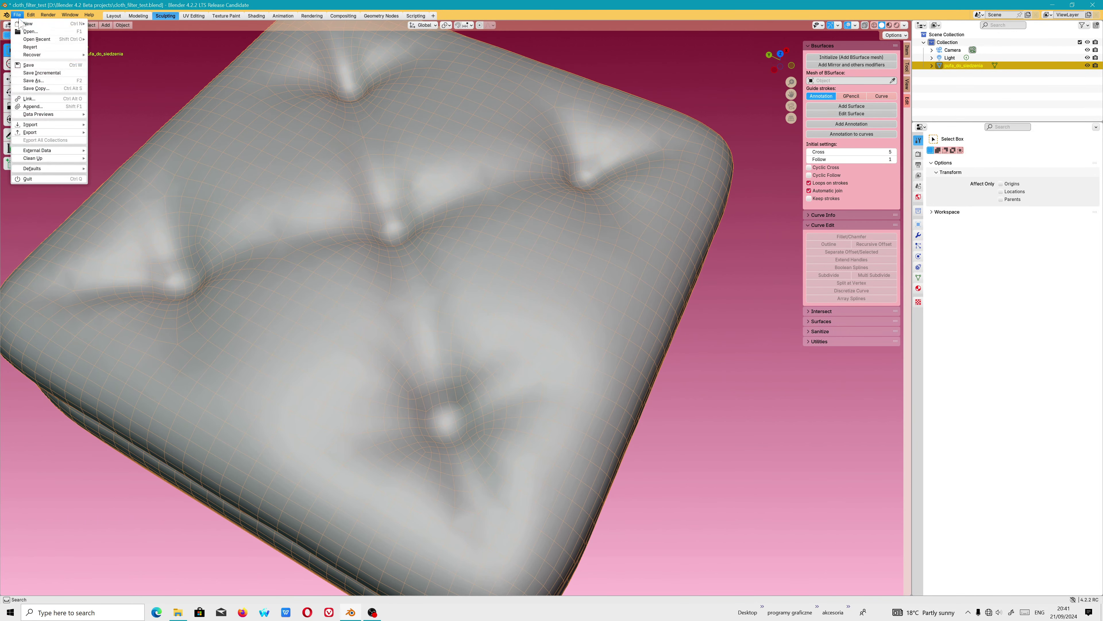
left_click(42, 69)
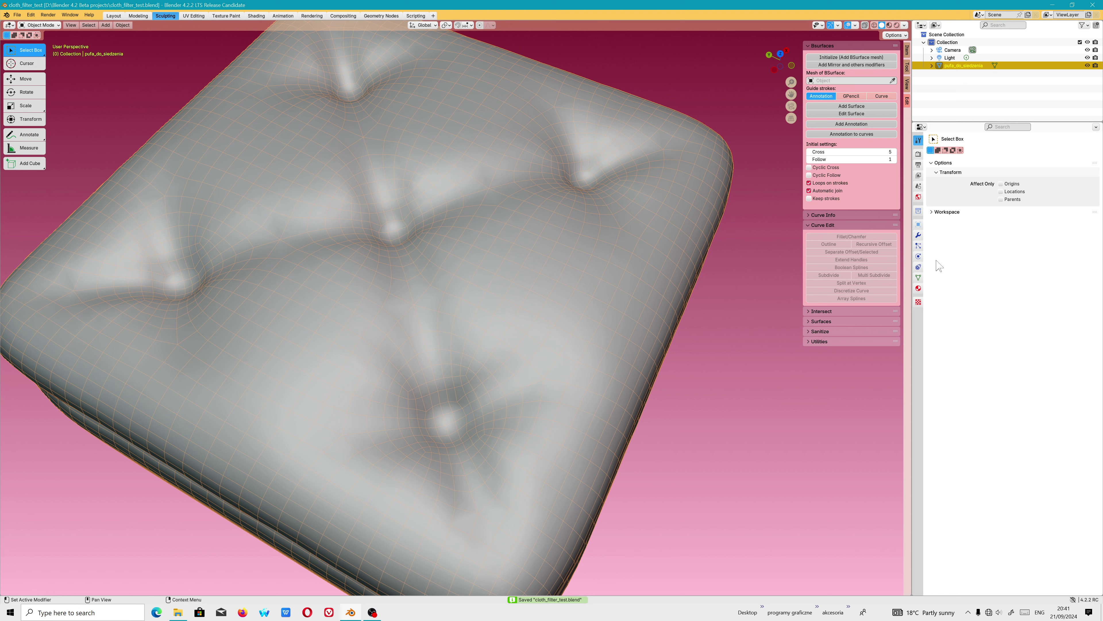
left_click(918, 235)
left_click(1001, 153)
mouse_move(981, 153)
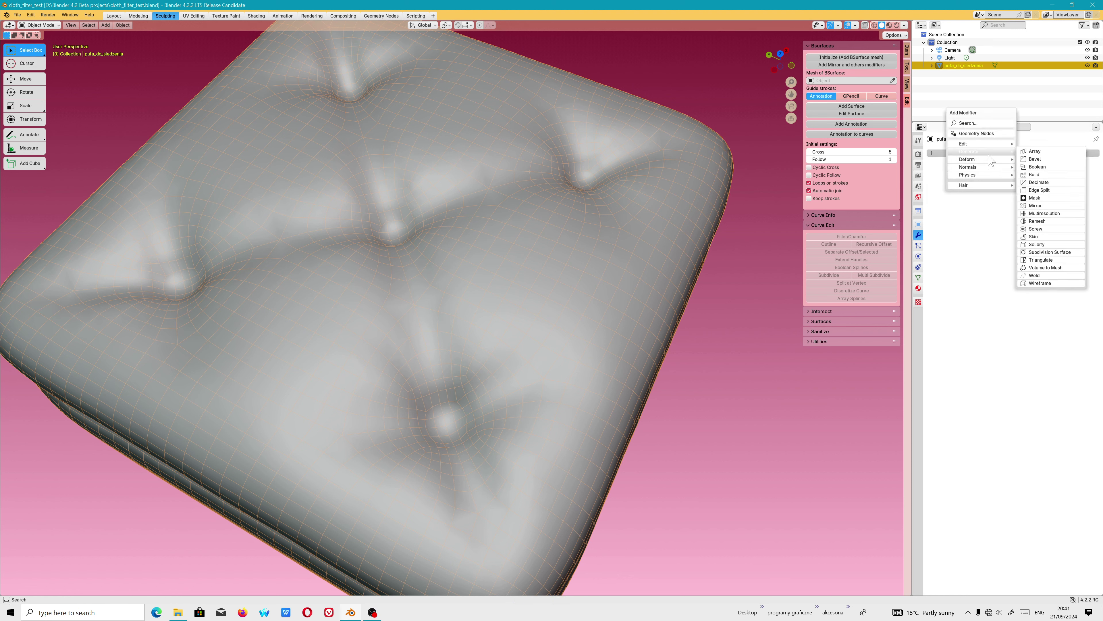
left_click(1049, 252)
left_click(998, 221)
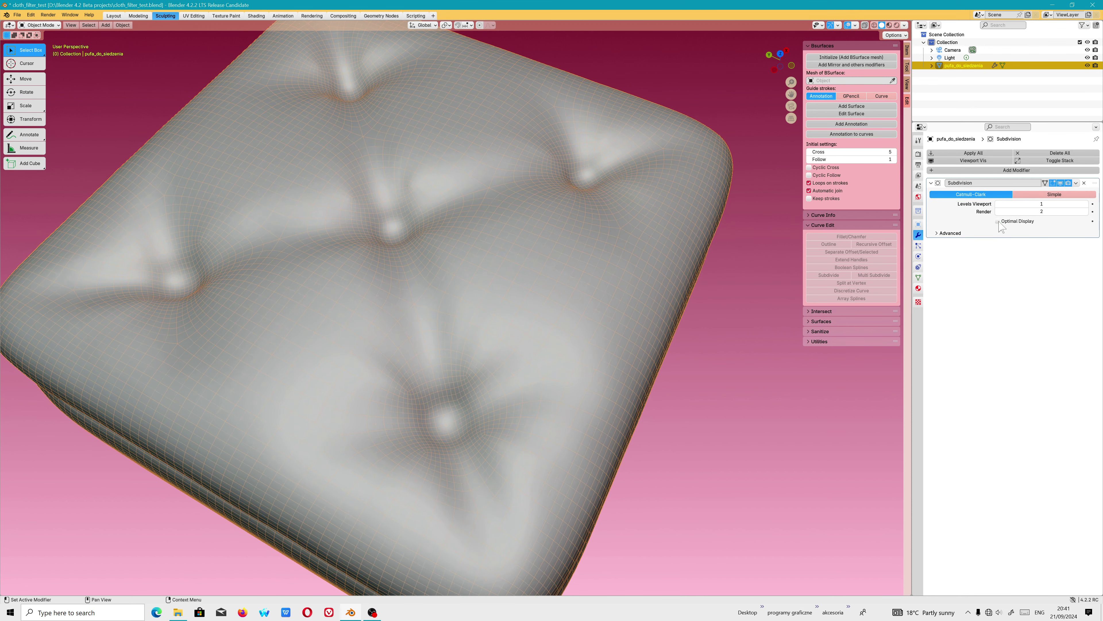
scroll(444, 411, "up", 6)
- Enter Edit Mode on the cushion, orbit to a low side view, and re-enable Optimal Display
key("Tab")
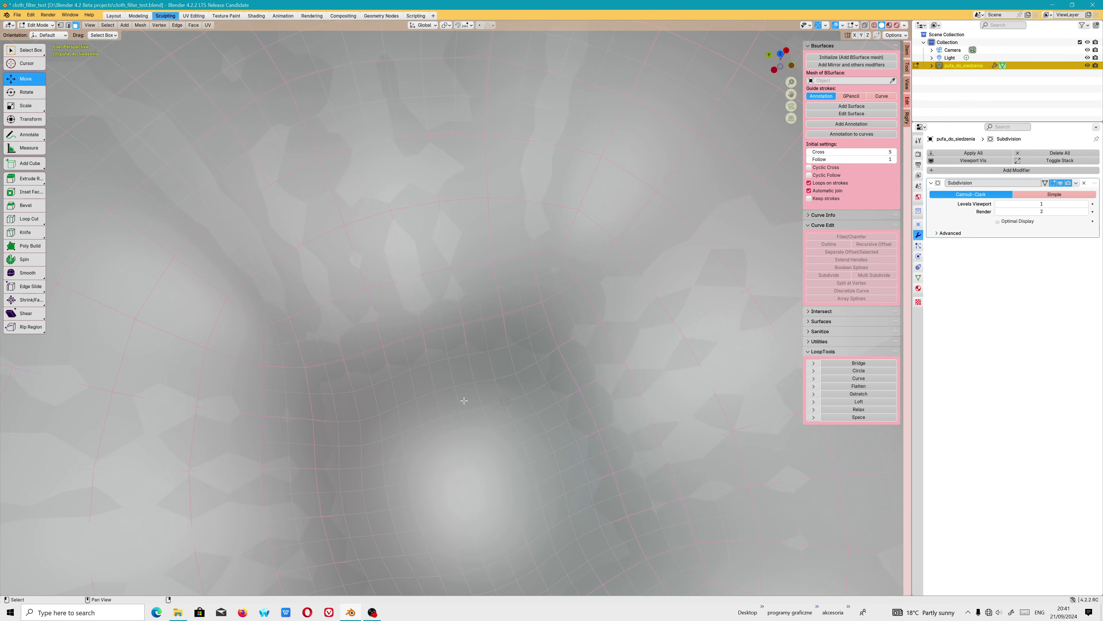
scroll(442, 406, "down", 10)
middle_click_drag(442, 406, 409, 343)
scroll(410, 343, "up", 5)
scroll(410, 342, "up", 5)
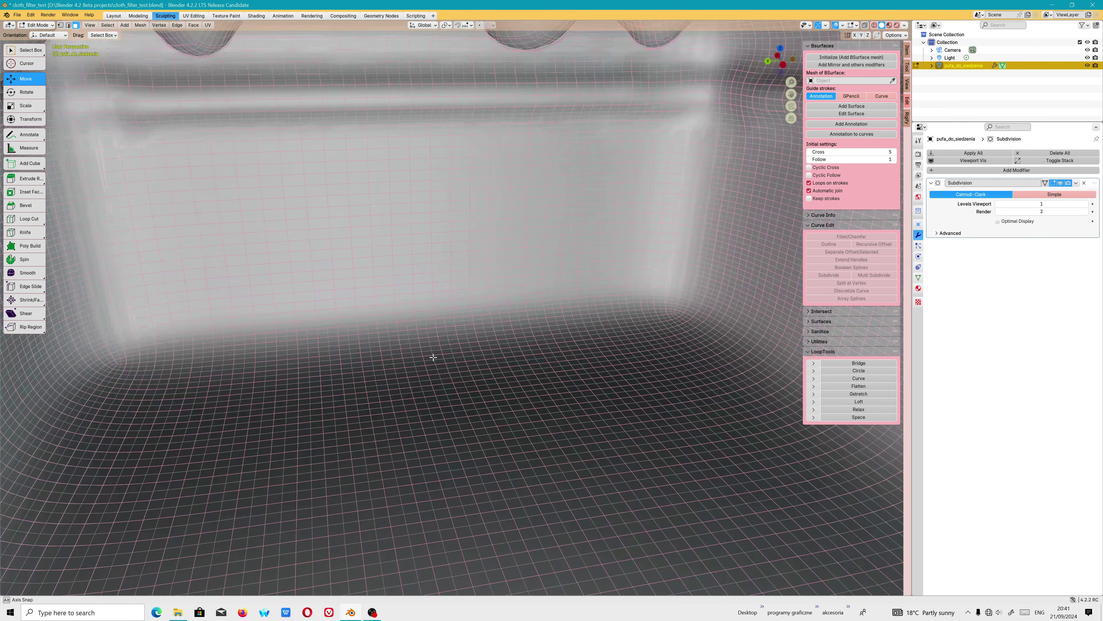
scroll(431, 357, "down", 8)
scroll(431, 357, "up", 4)
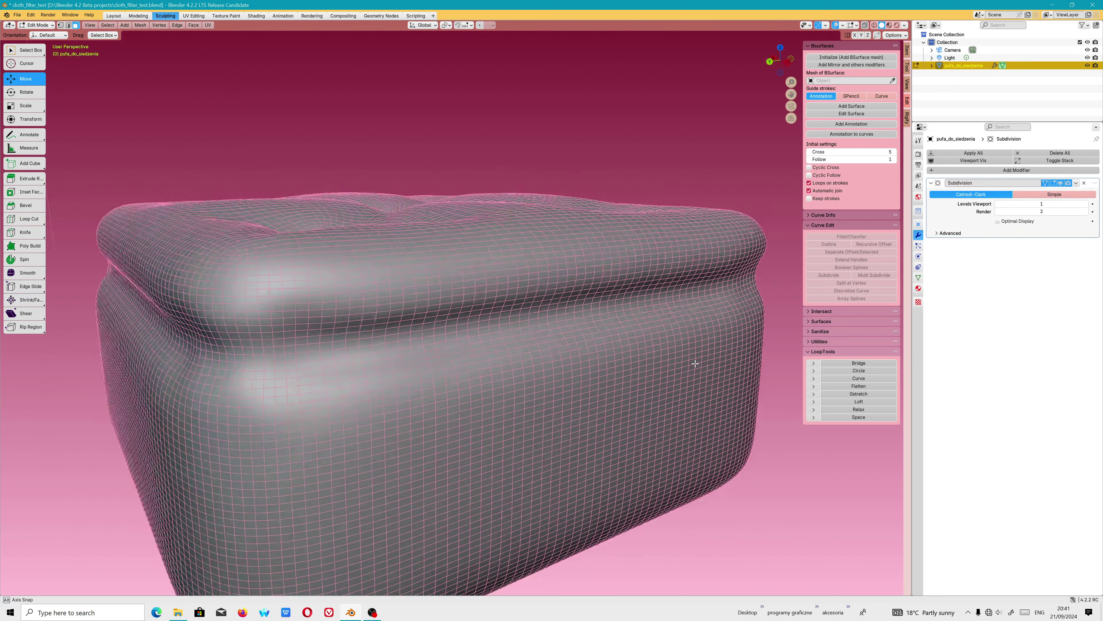
middle_click_drag(697, 365, 710, 365)
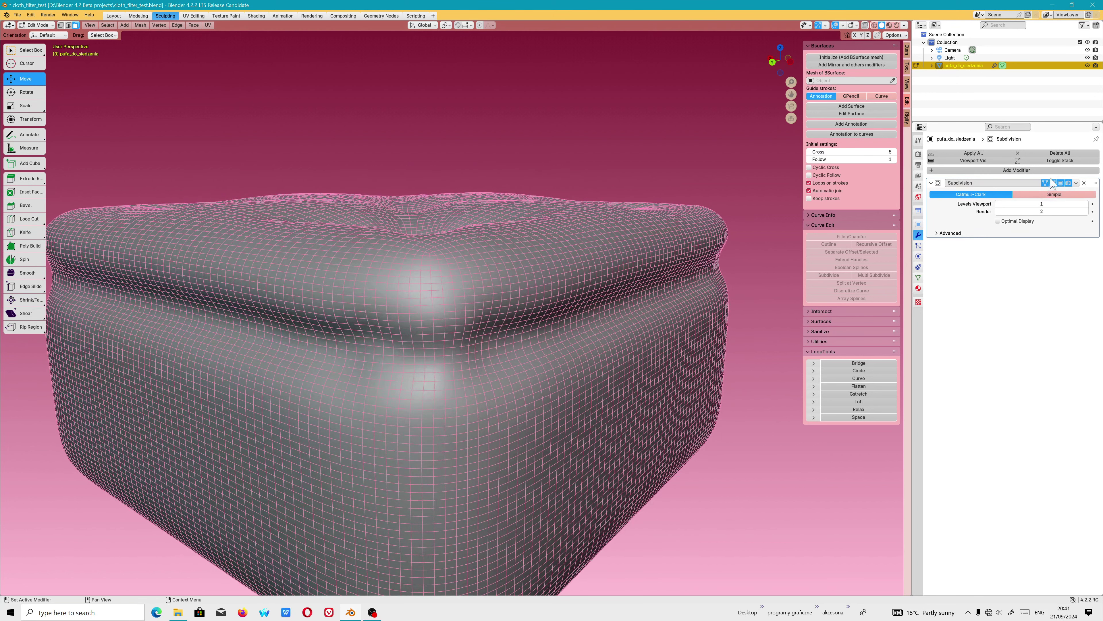
left_click(998, 221)
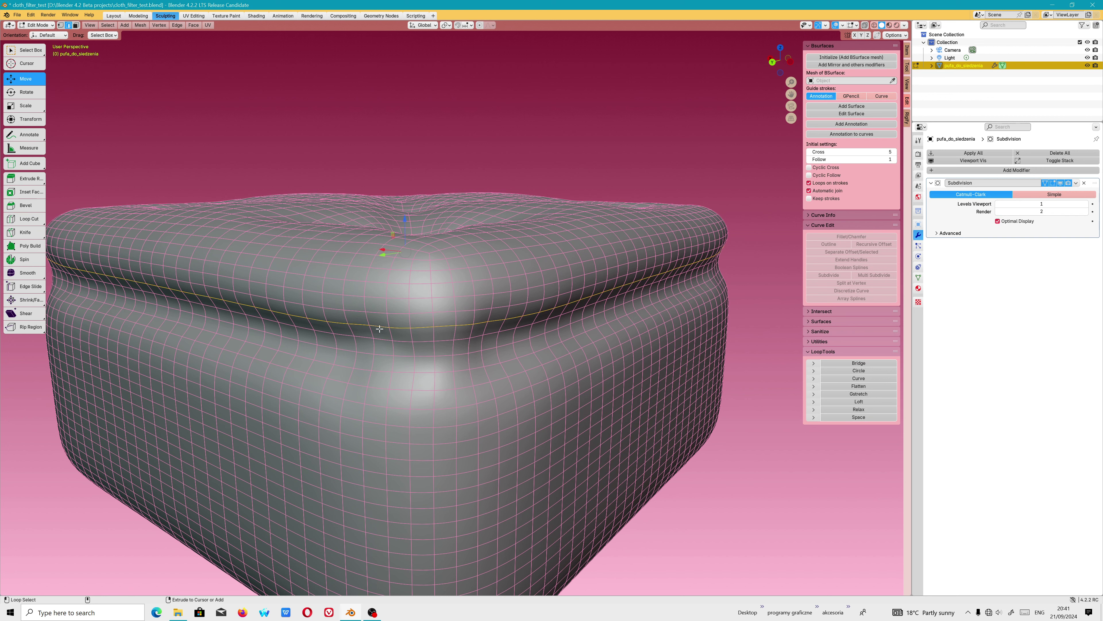
- Add the loop below the seam to the selection and check its crease in the sidebar Item tab
left_click(364, 353, "alt+shift")
left_click(908, 69)
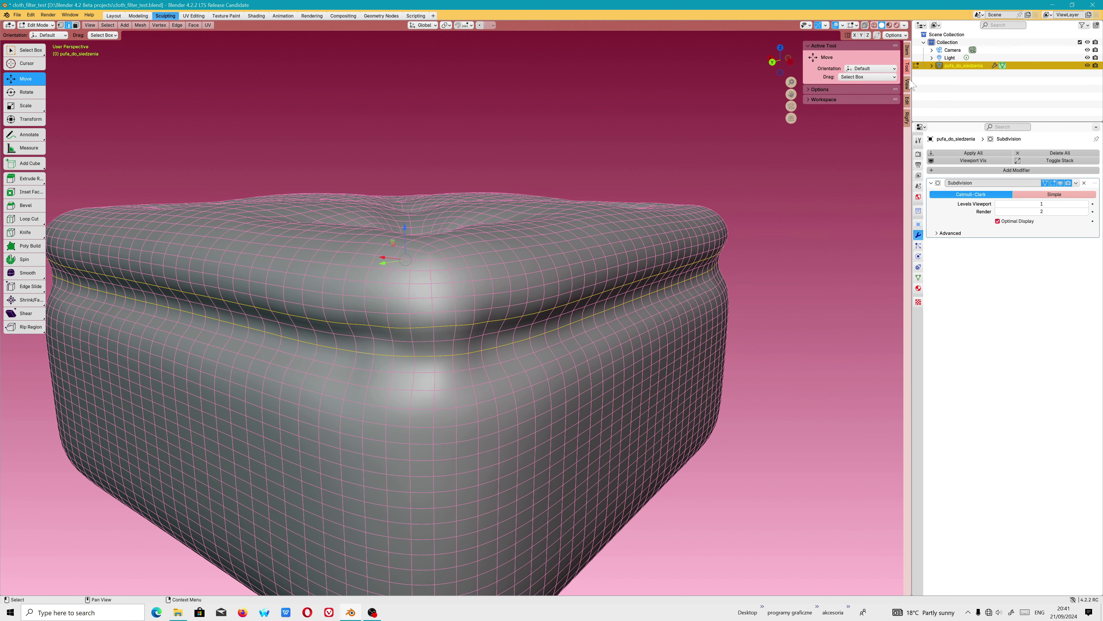
left_click(908, 56)
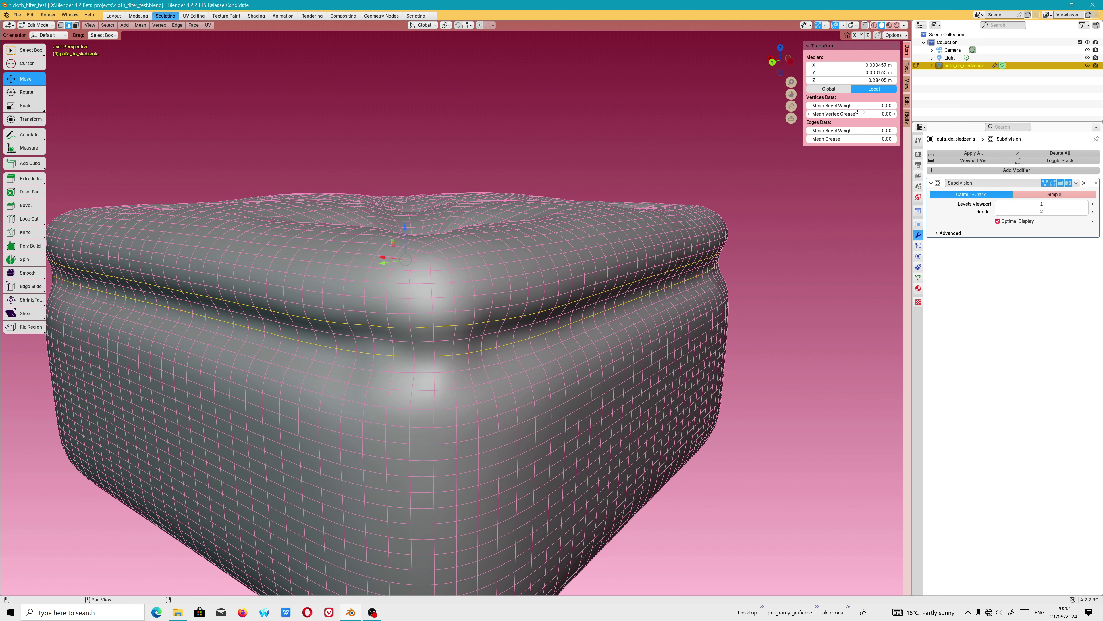
key("ctrl+e")
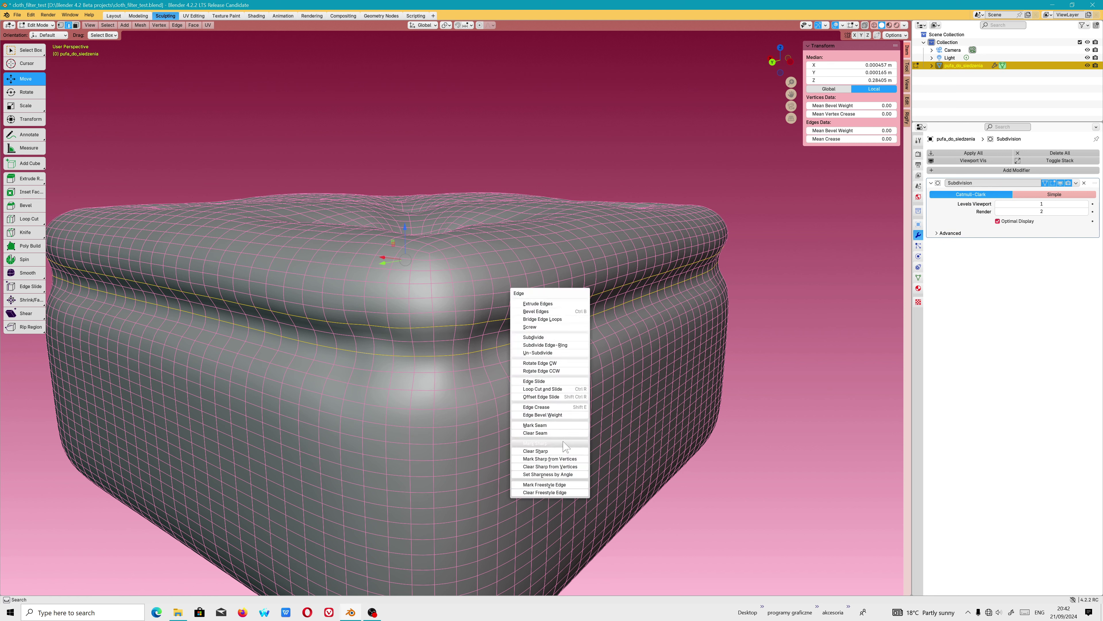
- Crease the two selected seam-band loops to 1.0
left_click(563, 409)
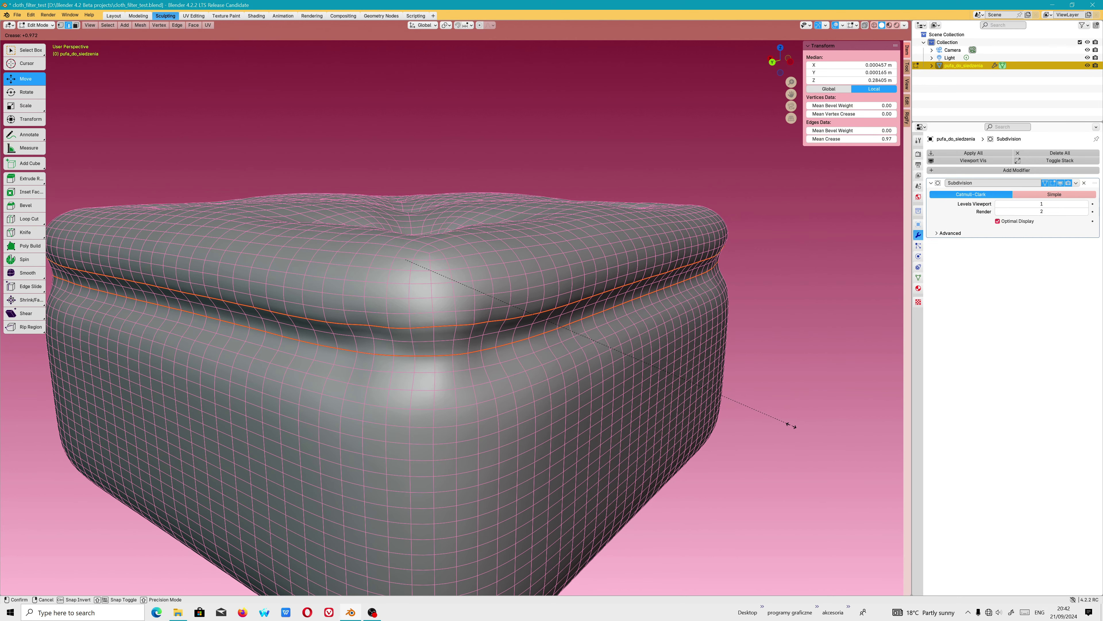
left_click(790, 425)
mouse_move(383, 257)
middle_mouse_down()
mouse_move(465, 205)
mouse_move(243, 325)
middle_mouse_up()
- Deselect, pick another edge loop around the seam band, and mark it sharp
key("alt+a")
left_click(238, 330, "alt")
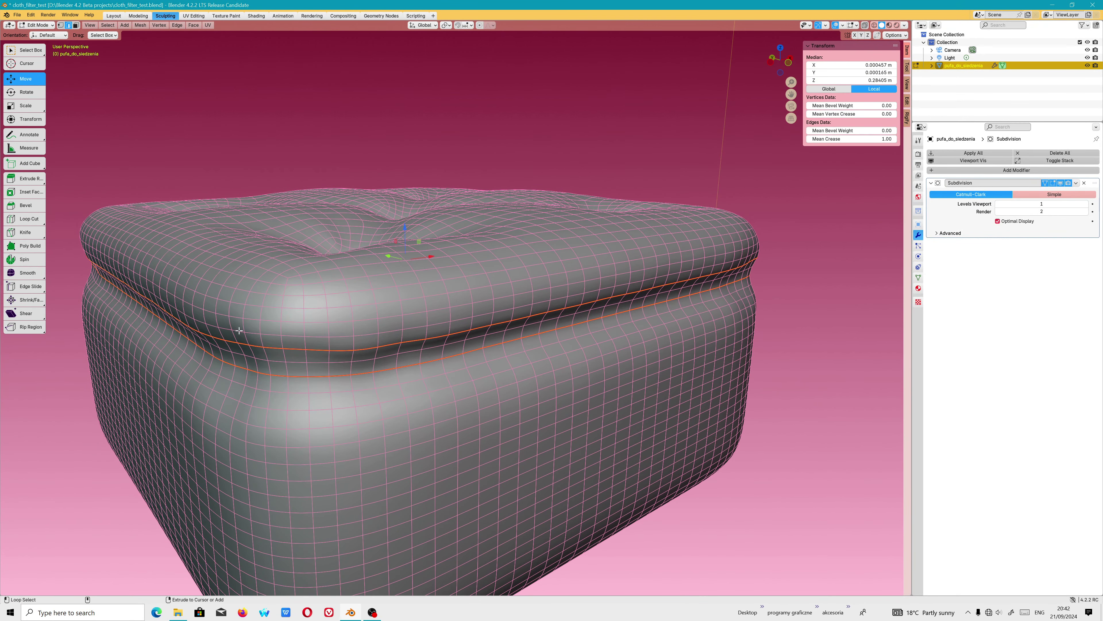
left_click(208, 338)
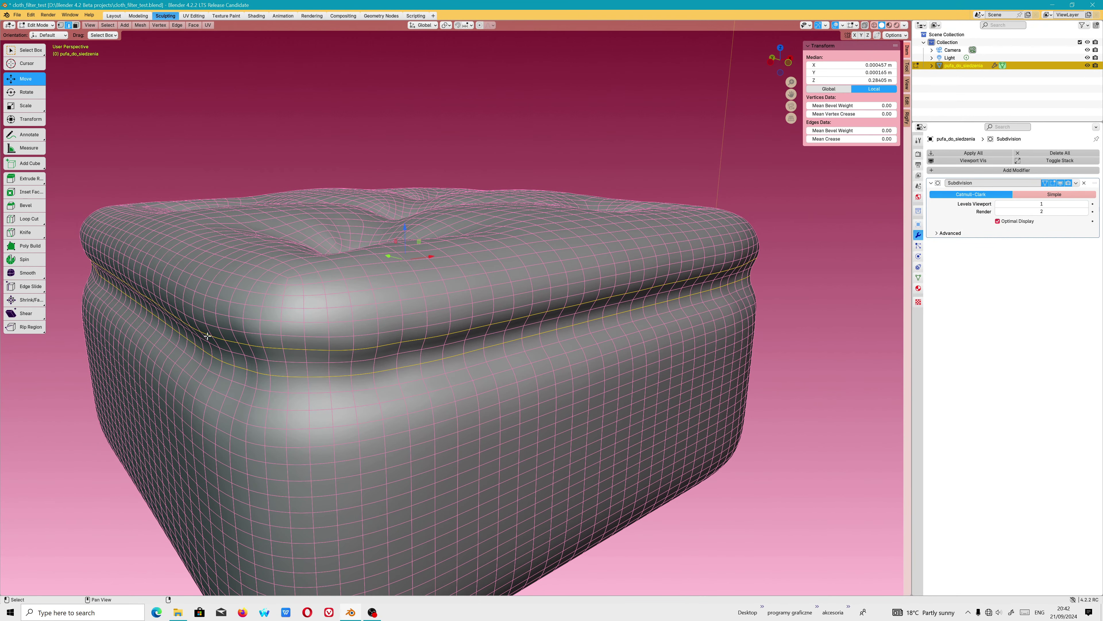
left_click(234, 352, "alt")
key("ctrl+e")
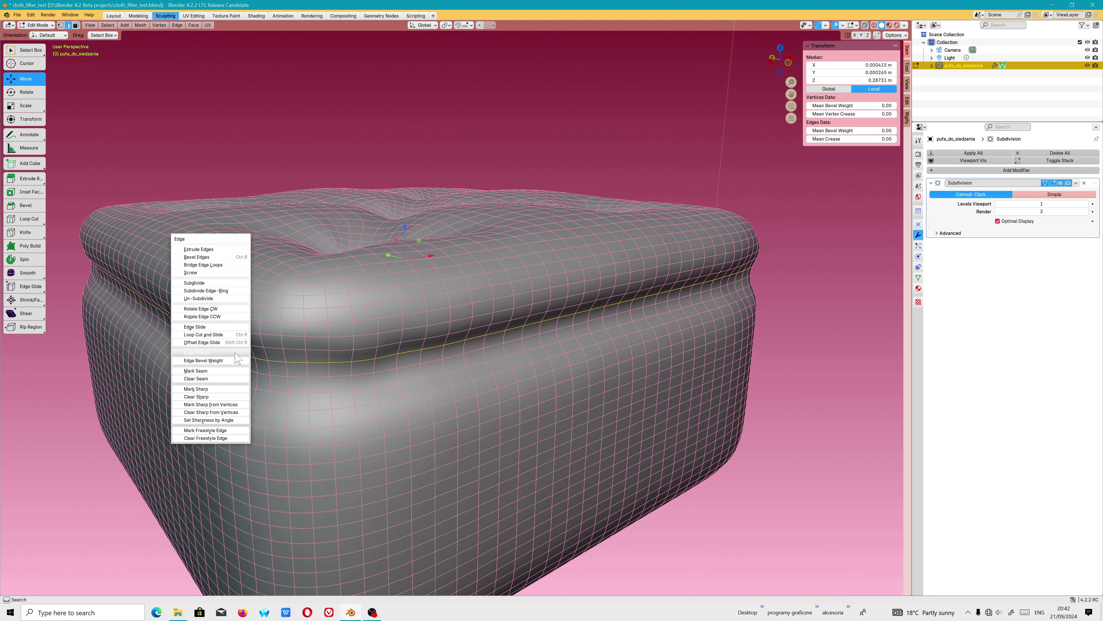
left_click(219, 389)
middle_click_drag(398, 386, 564, 351)
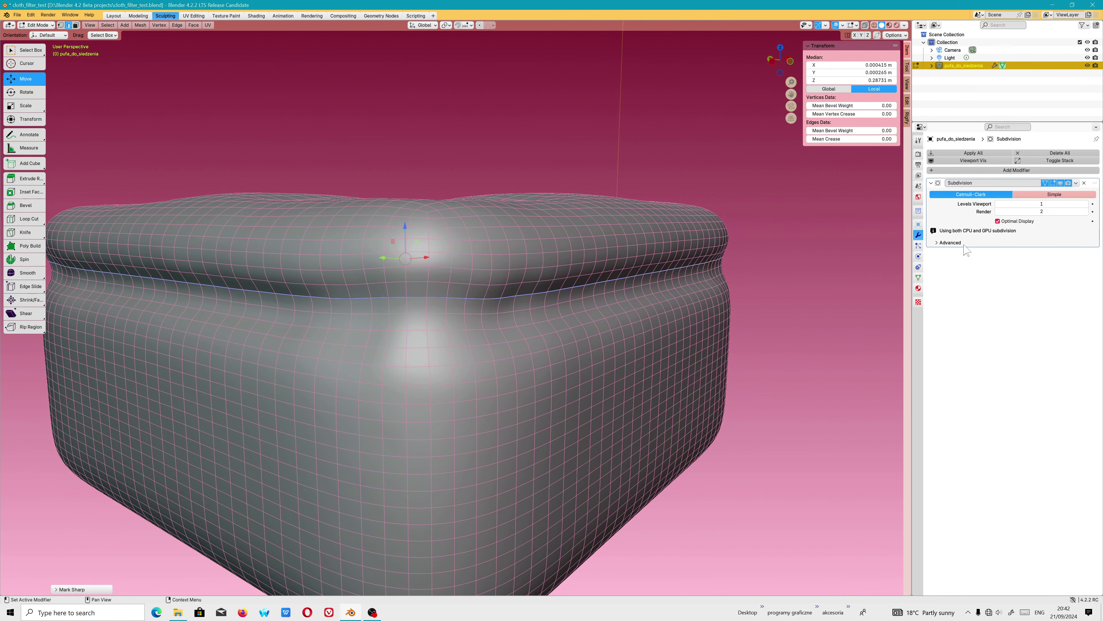
- Select the side seam edge loop and move it slightly upward
left_click(948, 242)
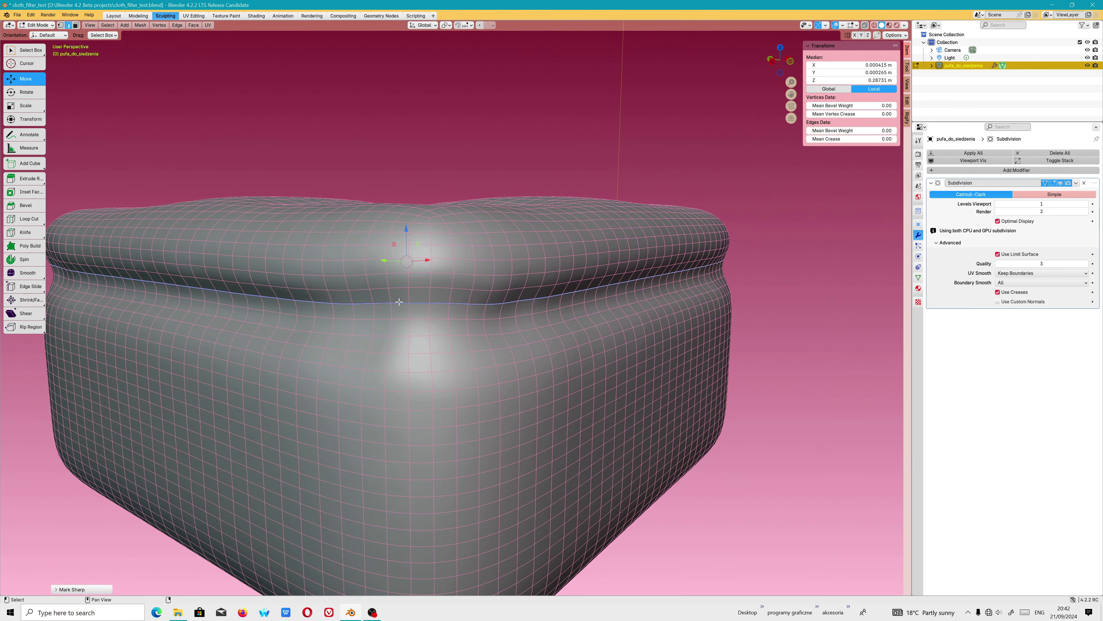
left_click(399, 302)
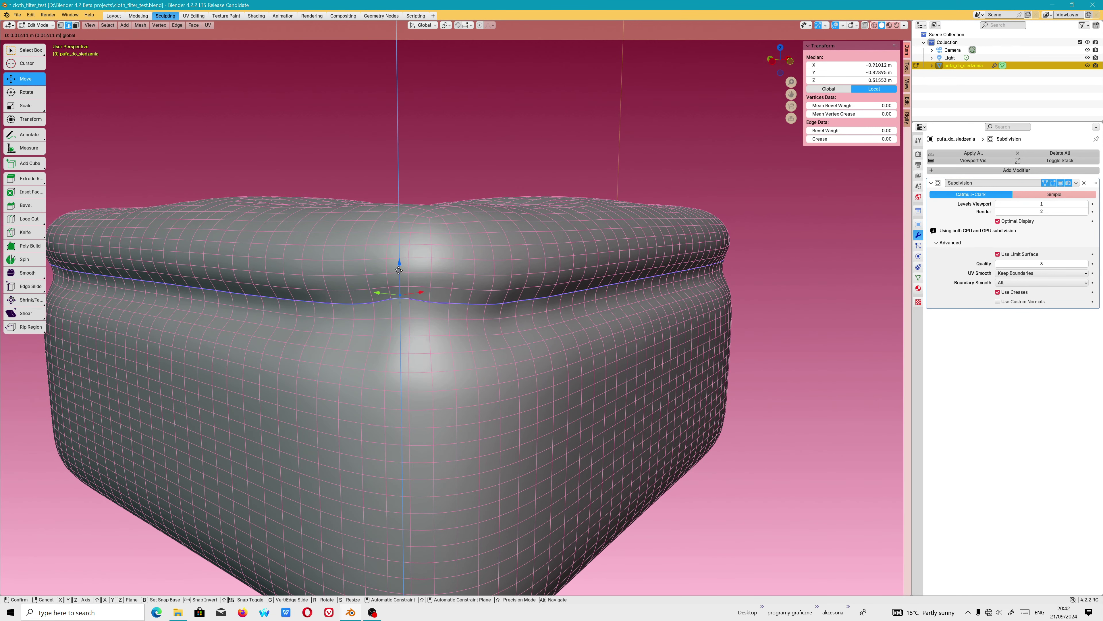
left_click(412, 304)
left_click(411, 303, "alt")
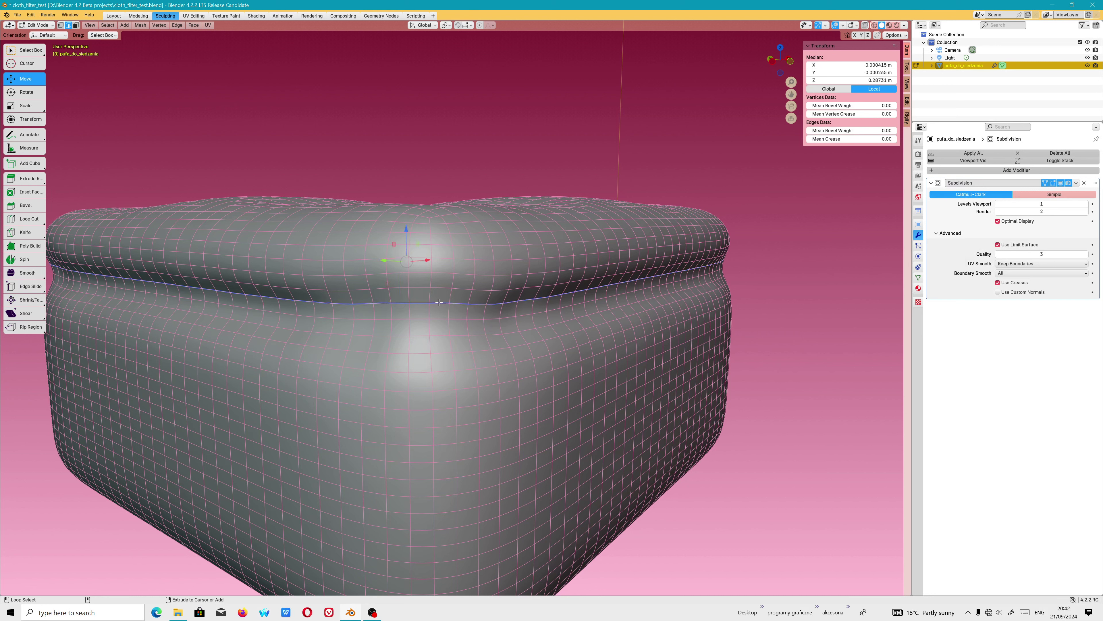
left_click_drag(407, 285, 407, 242)
left_click(409, 243)
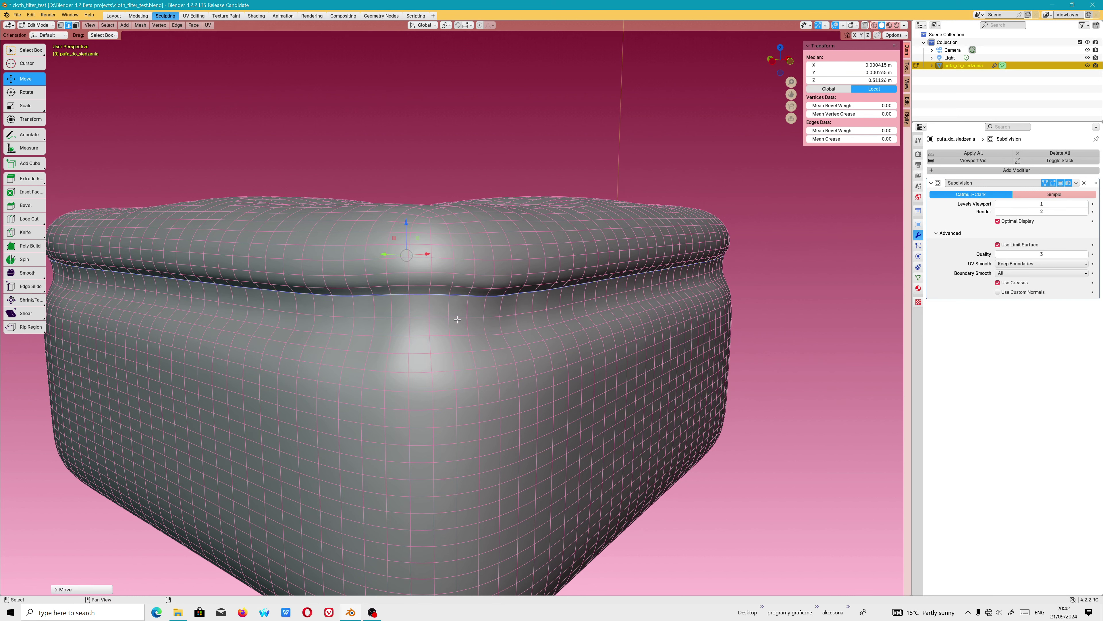
left_click(791, 313)
- Mark the loop along the seam band's lower edge as sharp, then clear the selection
left_click(596, 313, "alt")
key("ctrl+e")
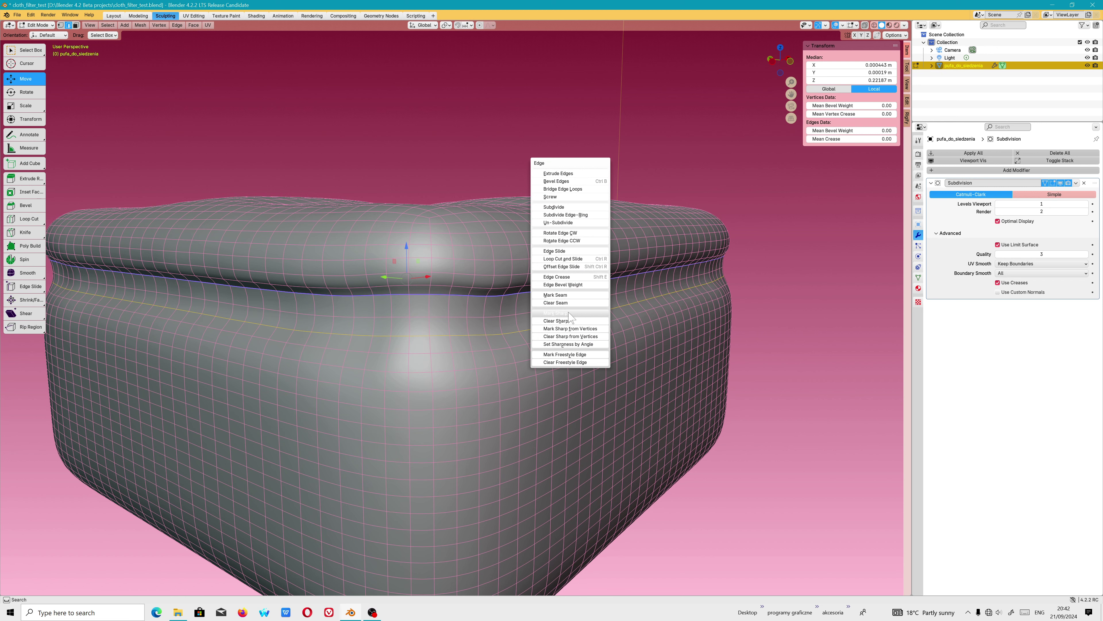
left_click(593, 313)
key("g")
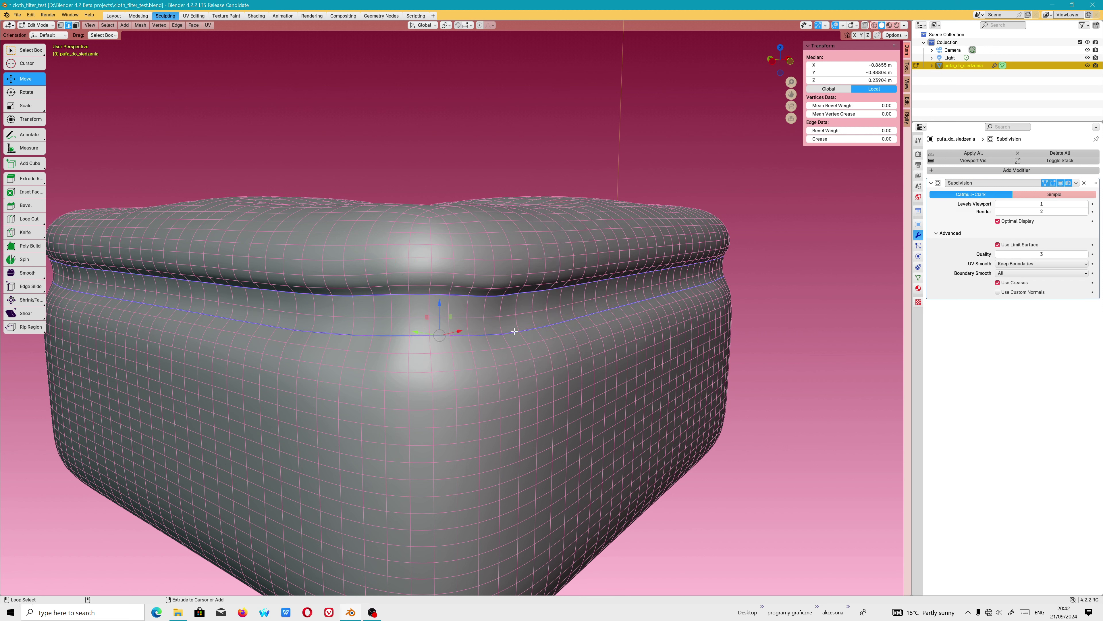
key("Escape")
scroll(408, 262, "down", 3)
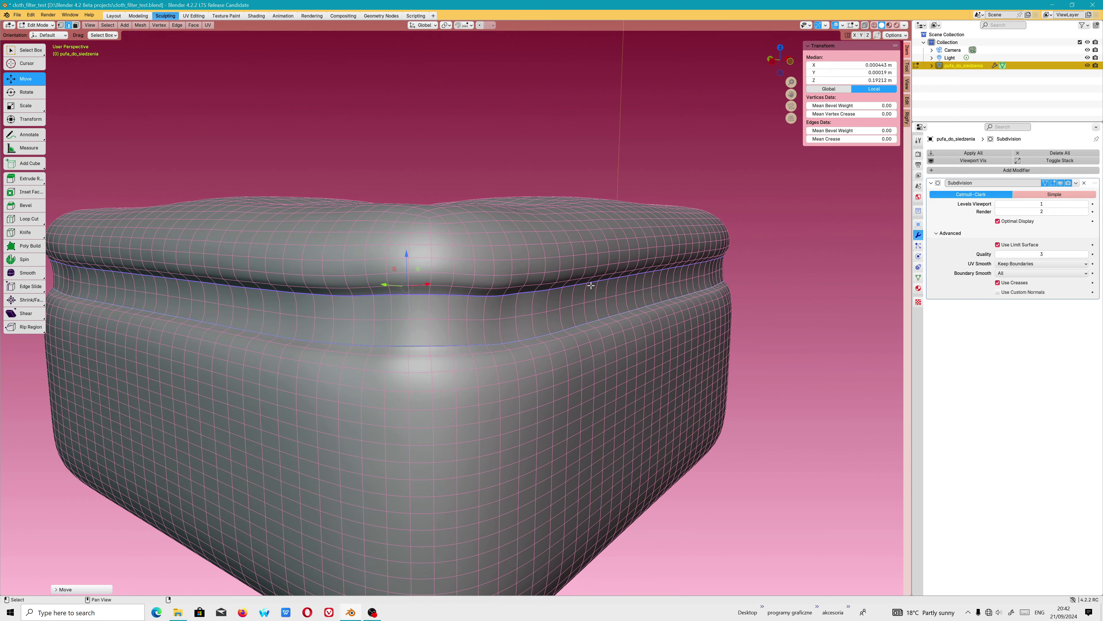
key("alt+a")
mouse_move(695, 305)
middle_mouse_down()
mouse_move(760, 336)
mouse_move(761, 365)
middle_mouse_up()
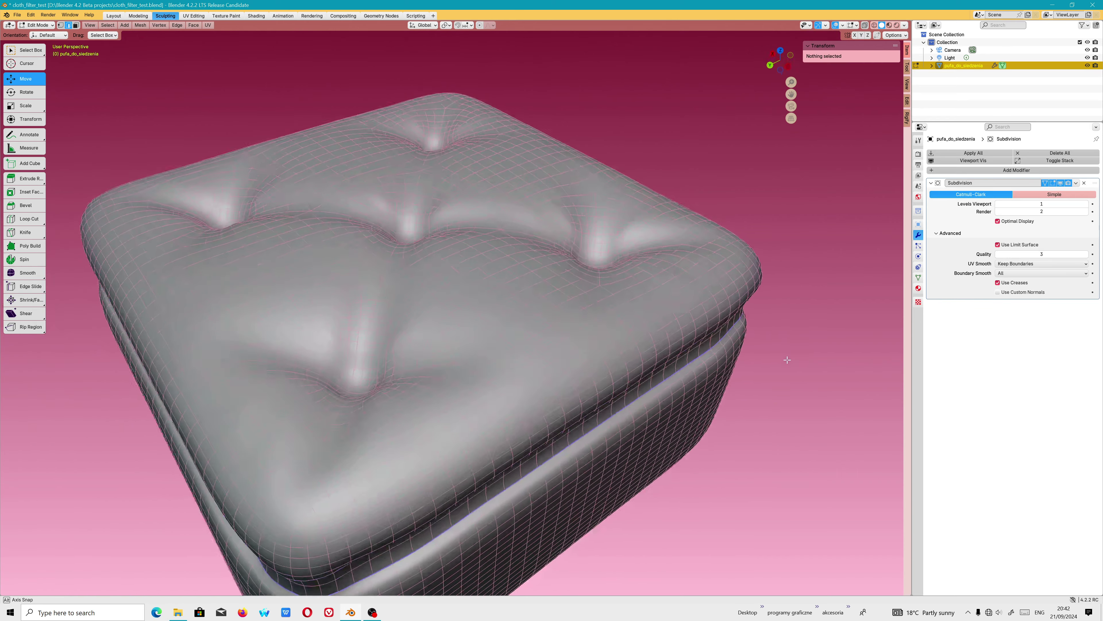
scroll(342, 388, "up", 5)
- Select the bottom vertex of the front tuft dimple and inspect it from several angles
middle_click_drag(342, 388, 398, 403)
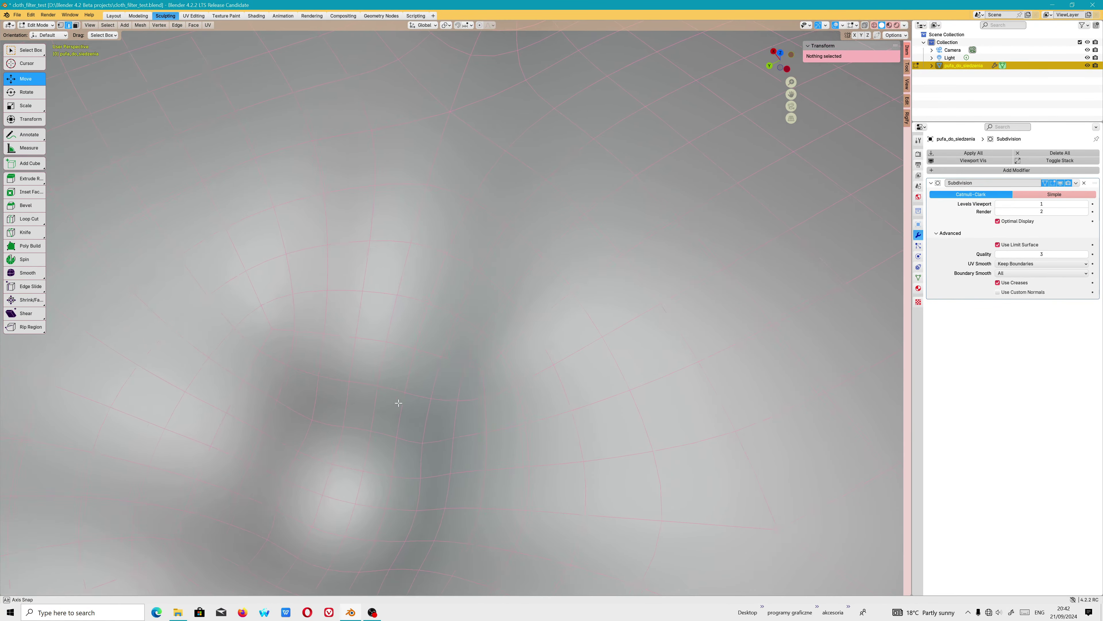
left_click(338, 389)
scroll(339, 389, "down", 5)
scroll(338, 389, "up", 5)
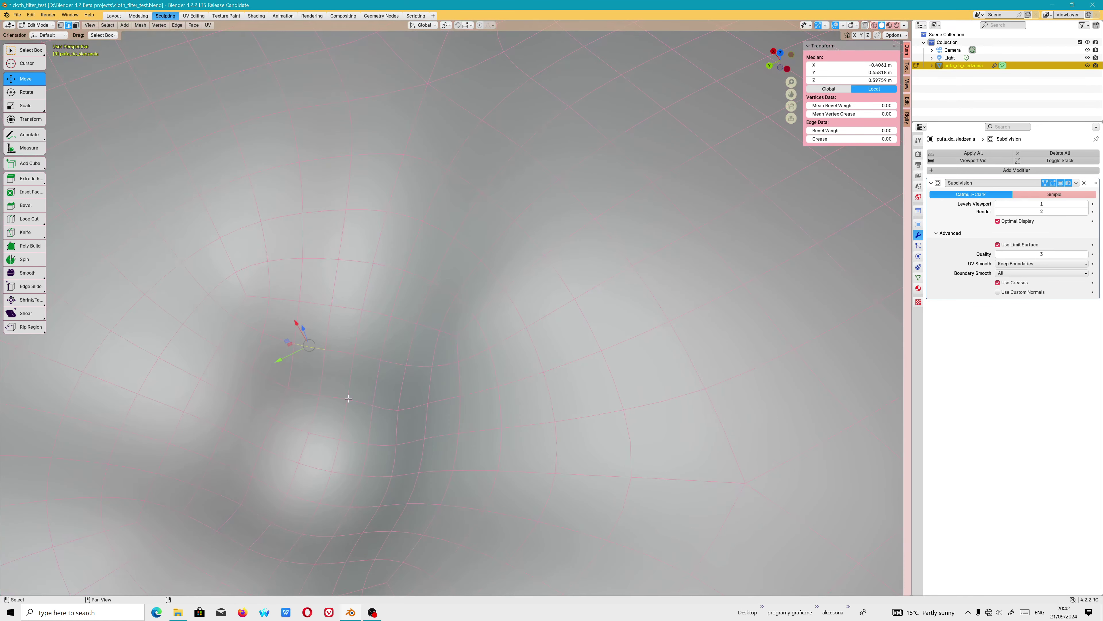
scroll(349, 398, "down", 3)
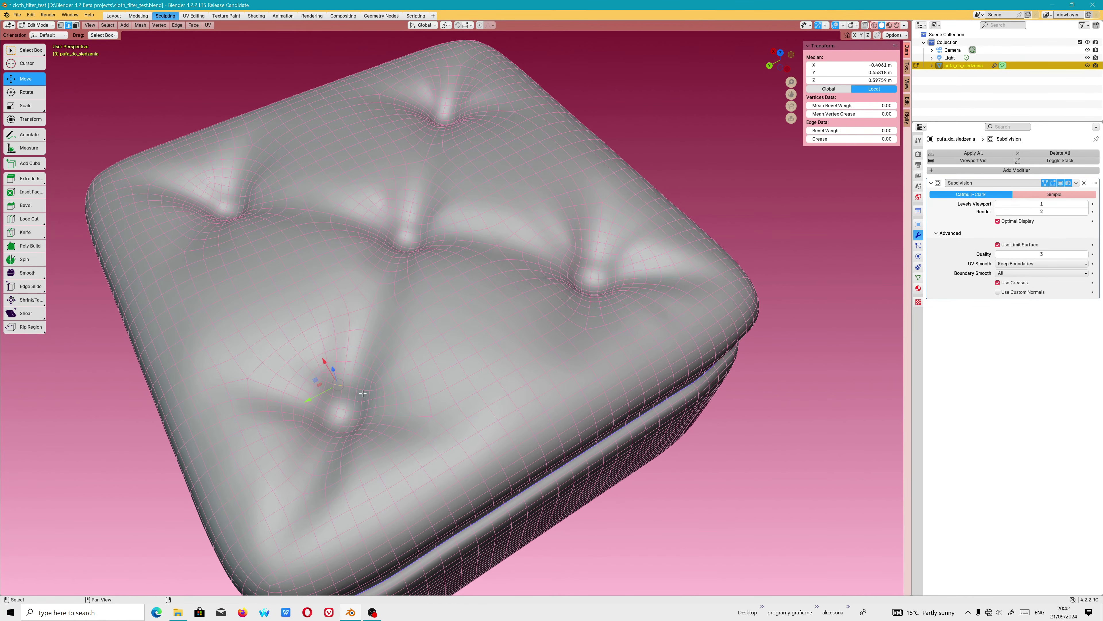
mouse_move(363, 393)
middle_mouse_down()
mouse_move(330, 378)
mouse_move(344, 417)
middle_mouse_up()
scroll(345, 416, "up", 6)
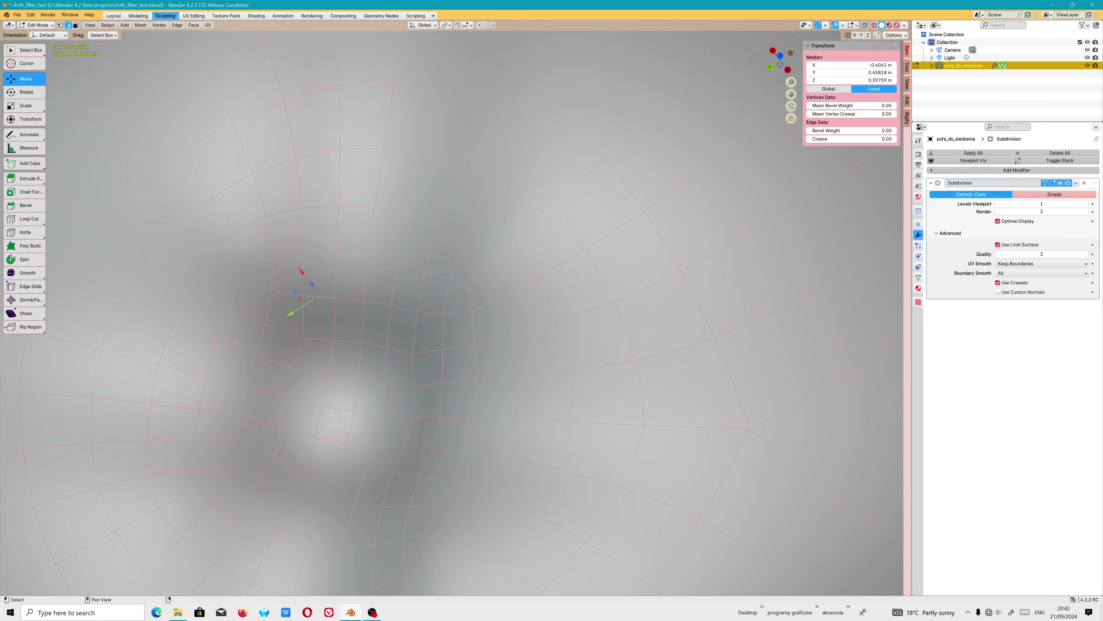
scroll(343, 415, "down", 6)
- Apply a shiny MatCap to the viewport and inspect the cushion surface
left_click(905, 25)
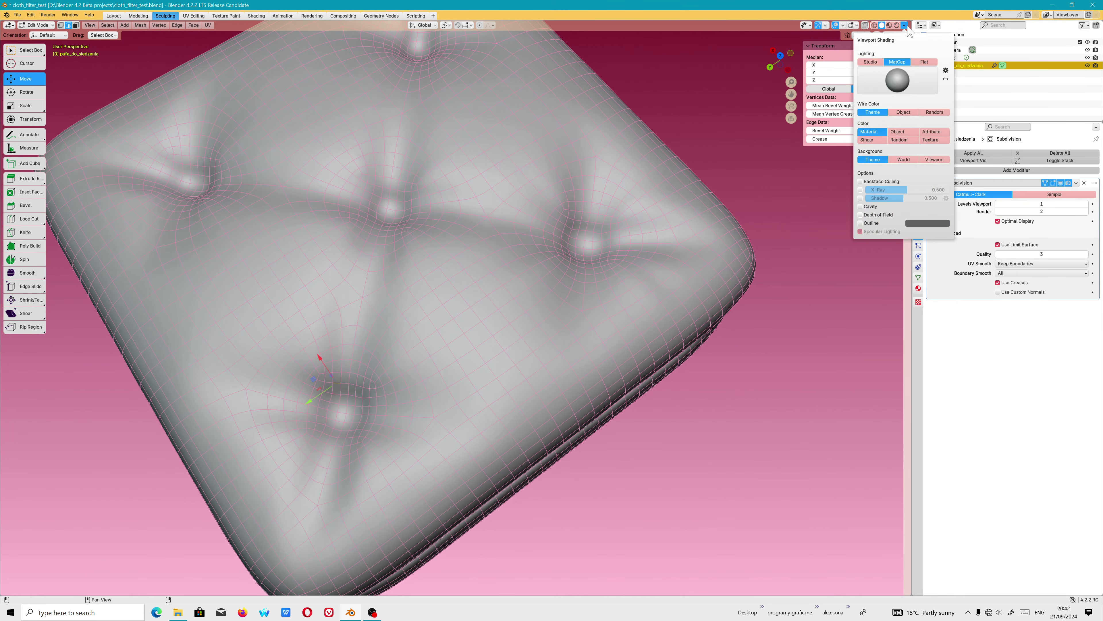
left_click(898, 80)
left_click(856, 108)
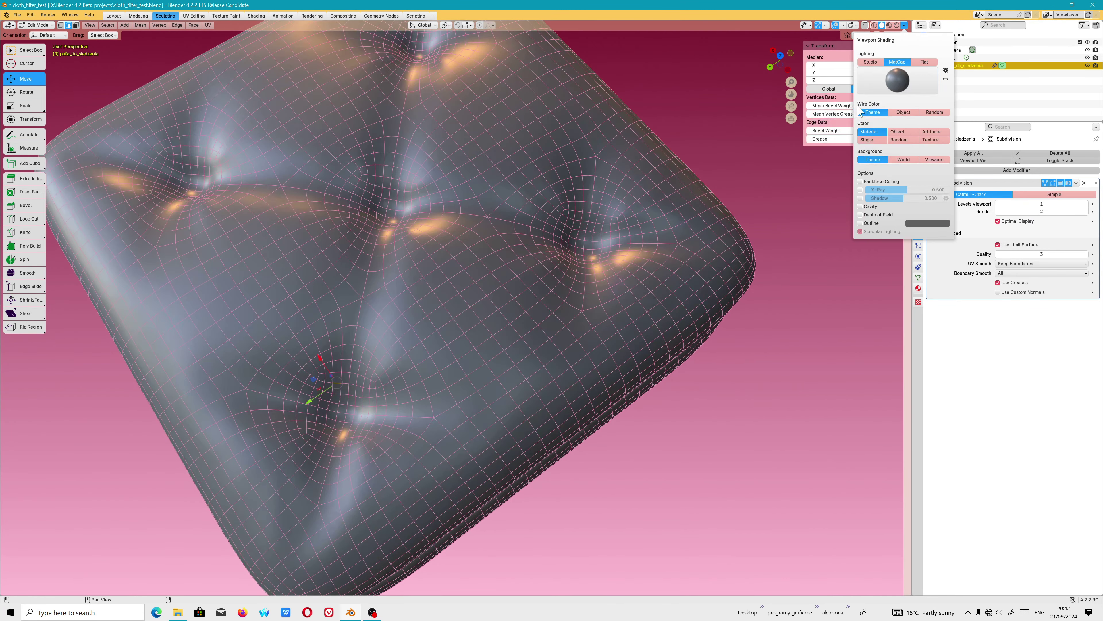
mouse_move(742, 155)
middle_mouse_down()
mouse_move(522, 250)
mouse_move(512, 226)
mouse_move(696, 204)
mouse_move(566, 220)
mouse_move(811, 261)
middle_mouse_up()
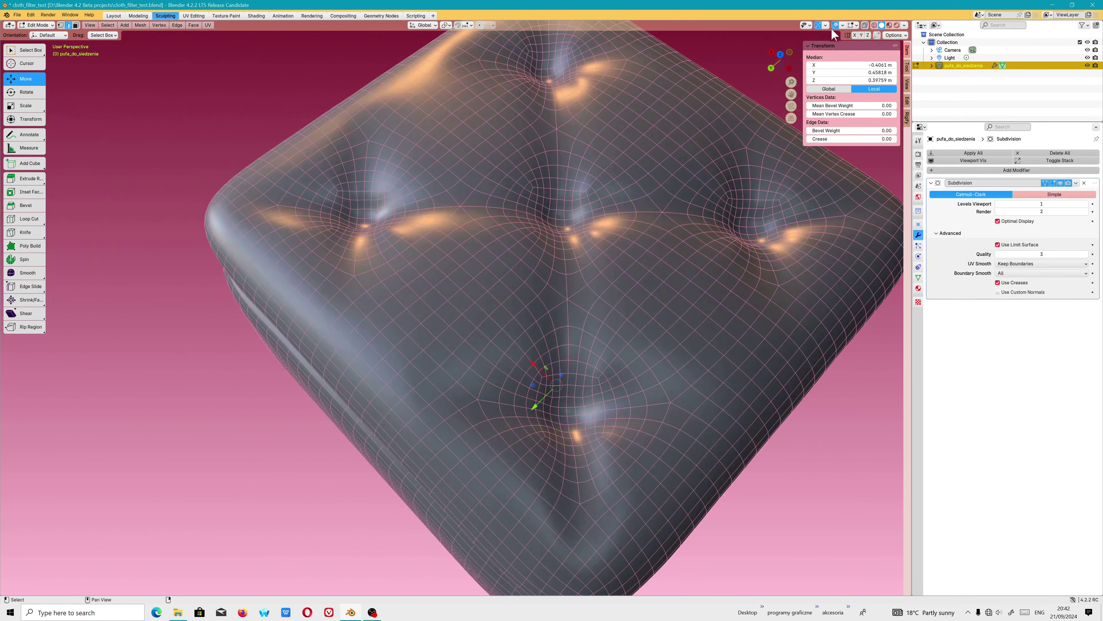
- Use Material Preview with Scene Lights and a different HDRI at strength 0.110, shown as a blurred background
left_click(889, 25)
left_click(905, 26)
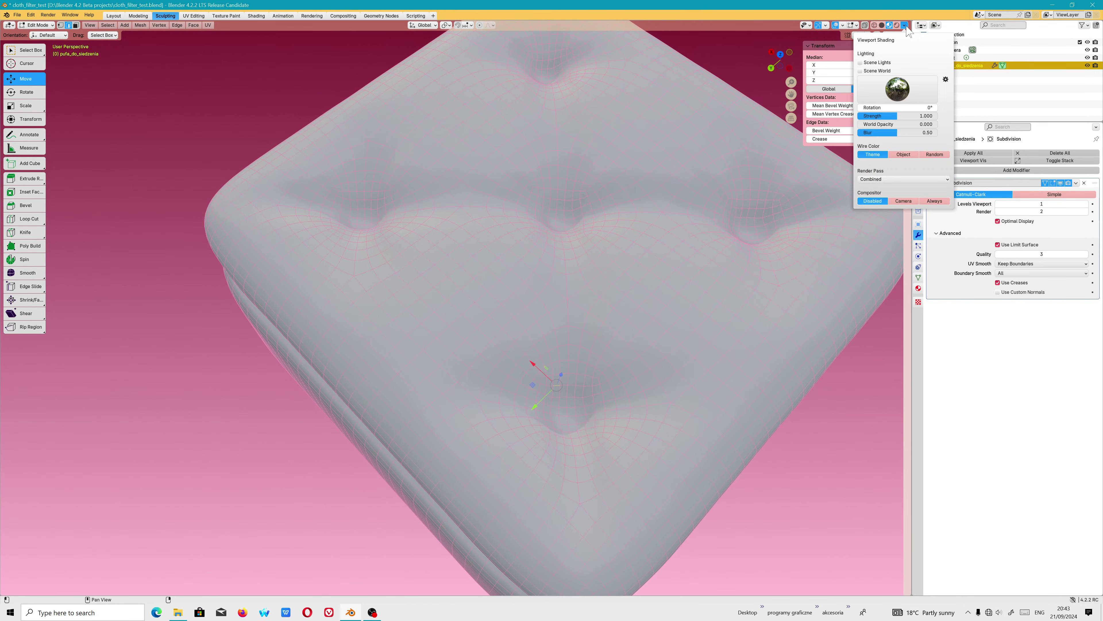
left_click(860, 62)
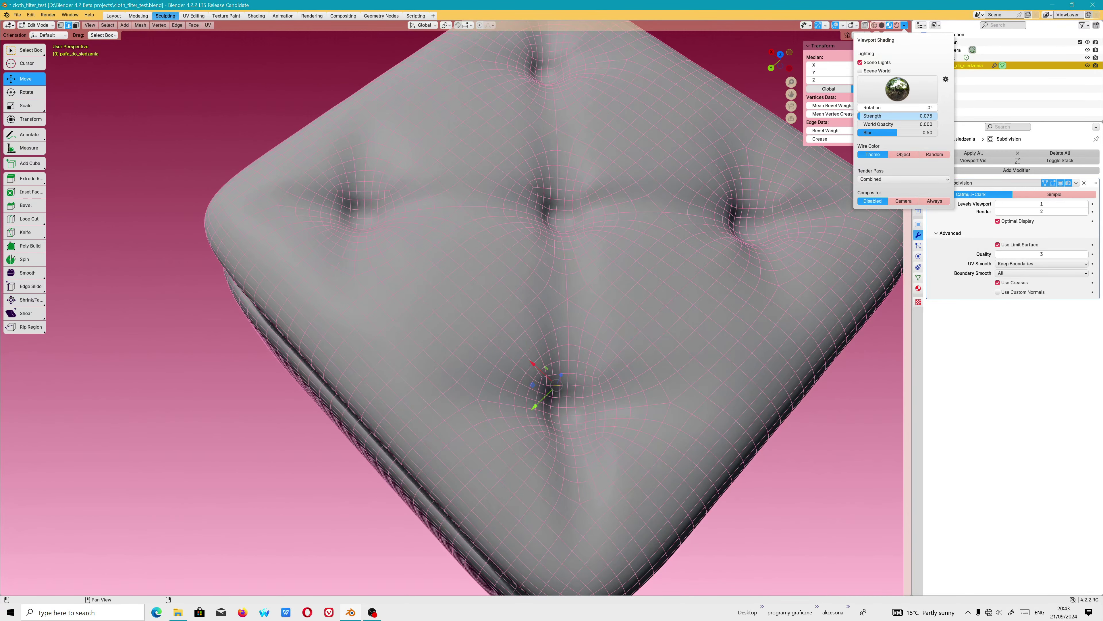
left_click(898, 89)
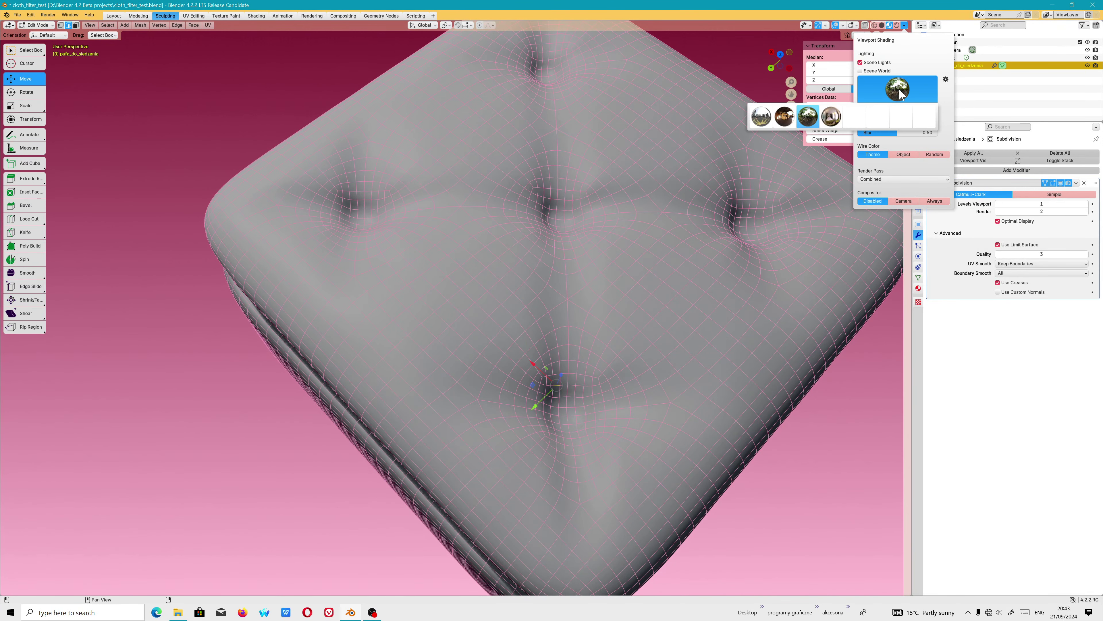
left_click(852, 119)
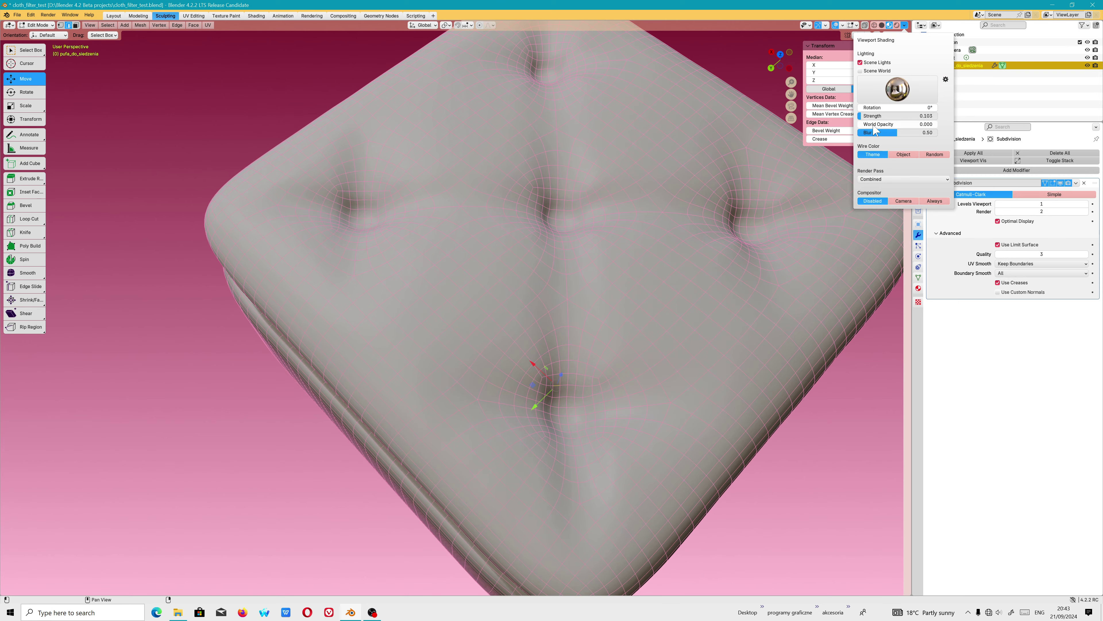
left_click_drag(895, 115, 934, 132)
mouse_move(897, 123)
left_mouse_down()
mouse_move(917, 124)
mouse_move(899, 115)
left_mouse_up()
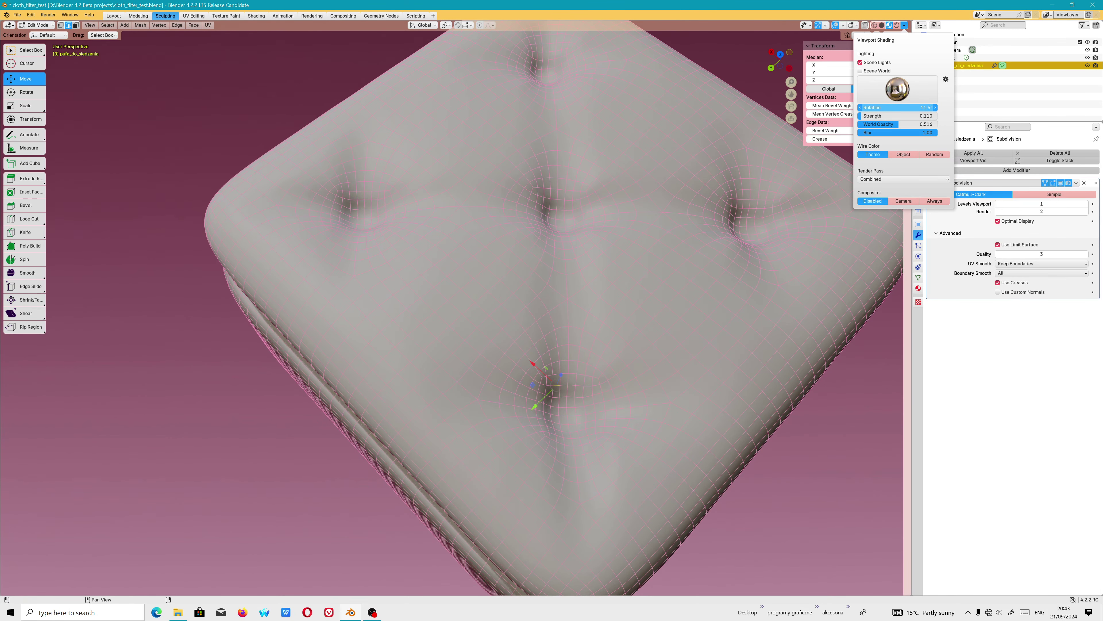
- Add another vertex near the front tuft dimple to the selection
scroll(582, 406, "up", 6)
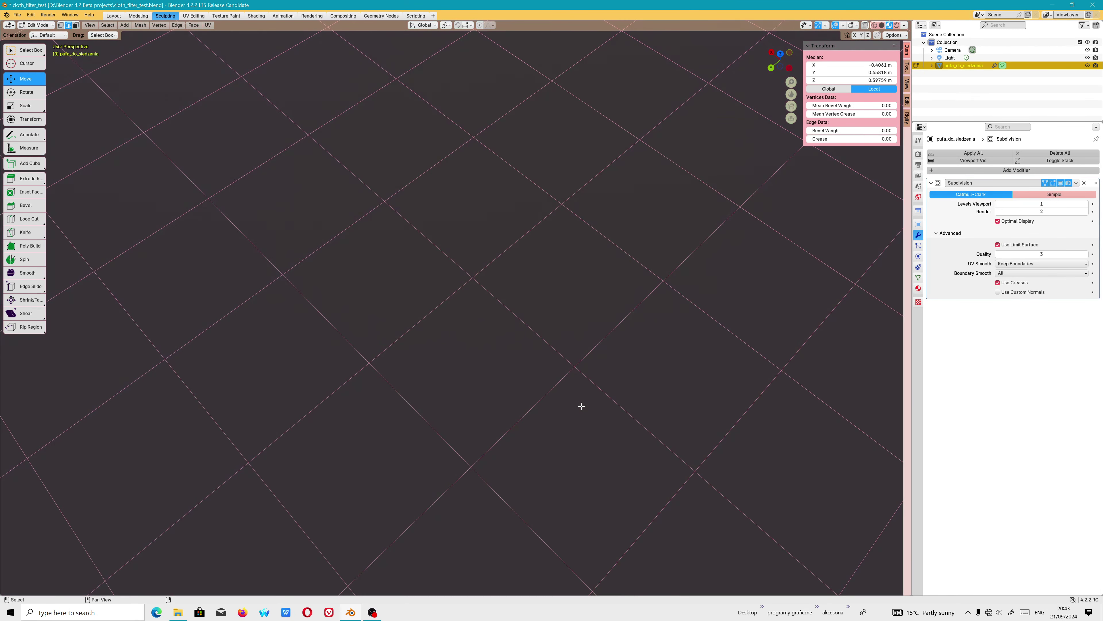
scroll(582, 406, "down", 4)
scroll(576, 391, "up", 4)
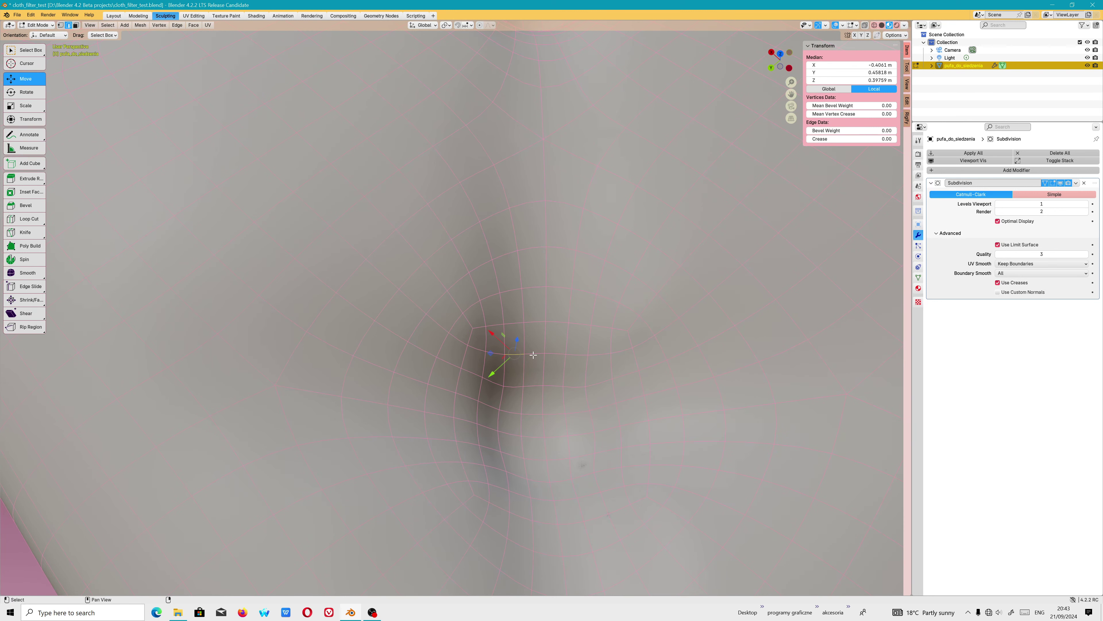
left_click(507, 357, "shift")
scroll(539, 364, "up", 2)
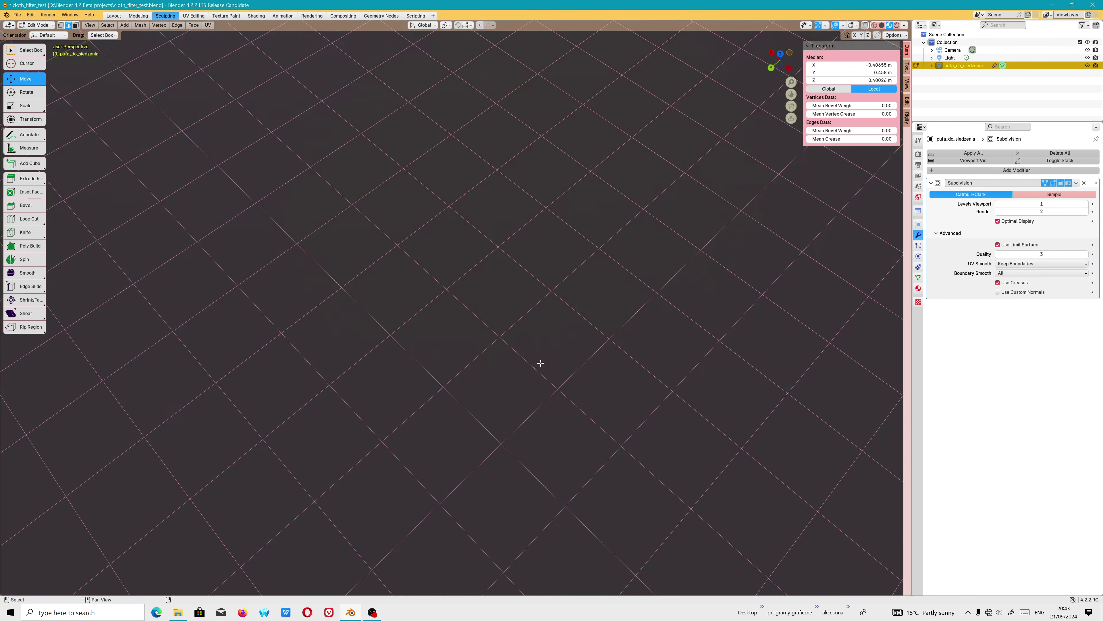
scroll(540, 364, "down", 2)
- Change the pivot point, add the neighbouring edge, and lock the view to the 3D cursor
left_click(444, 26)
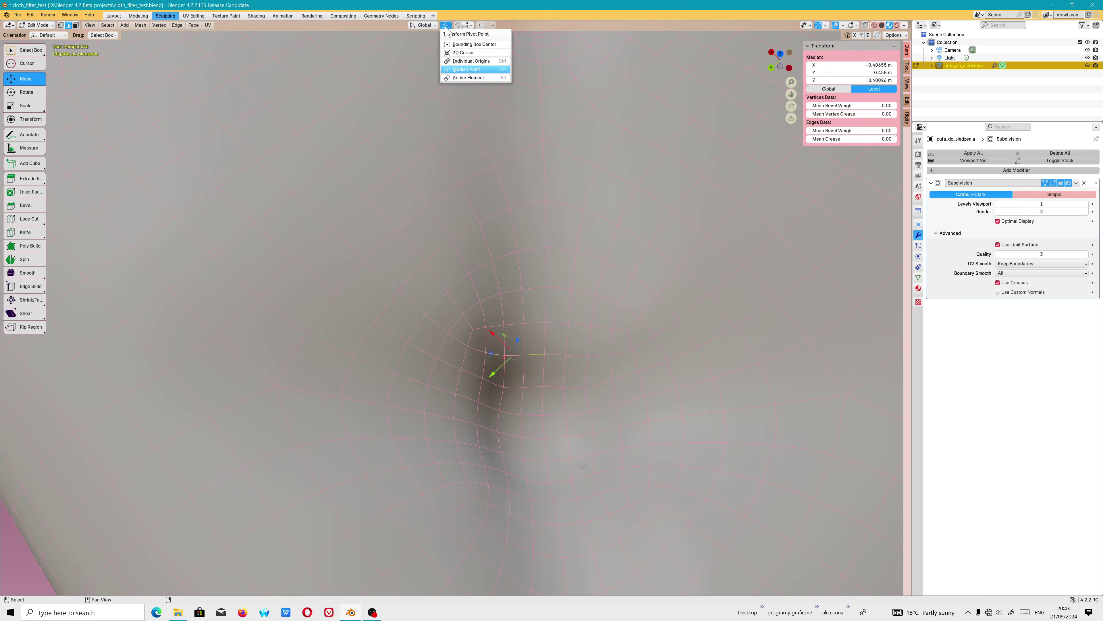
left_click(453, 63)
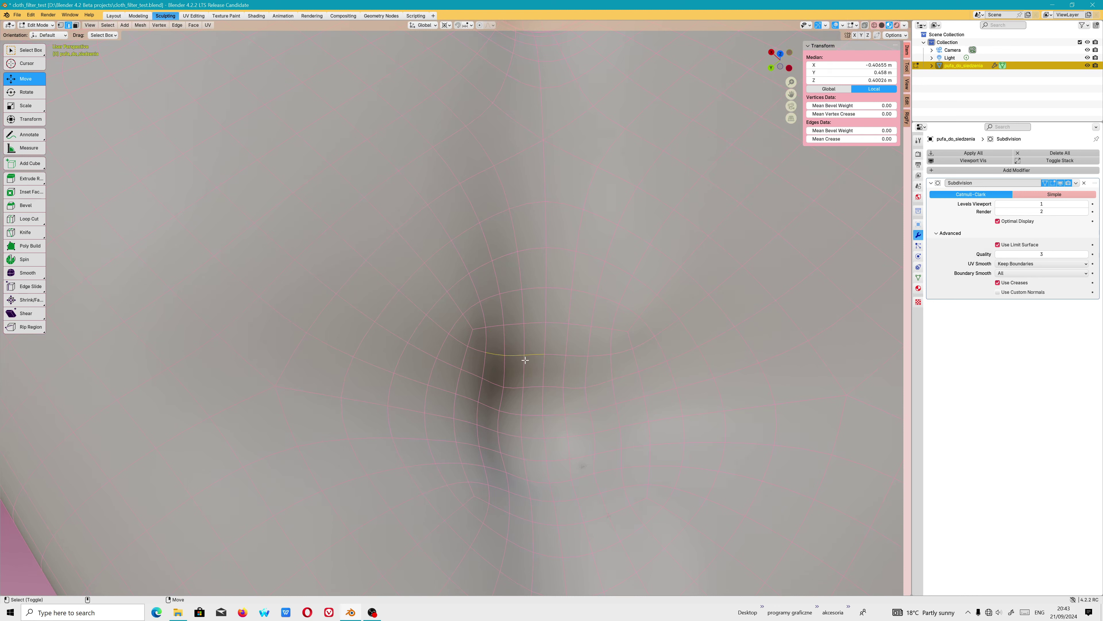
left_click(491, 337, "shift")
left_click(907, 85)
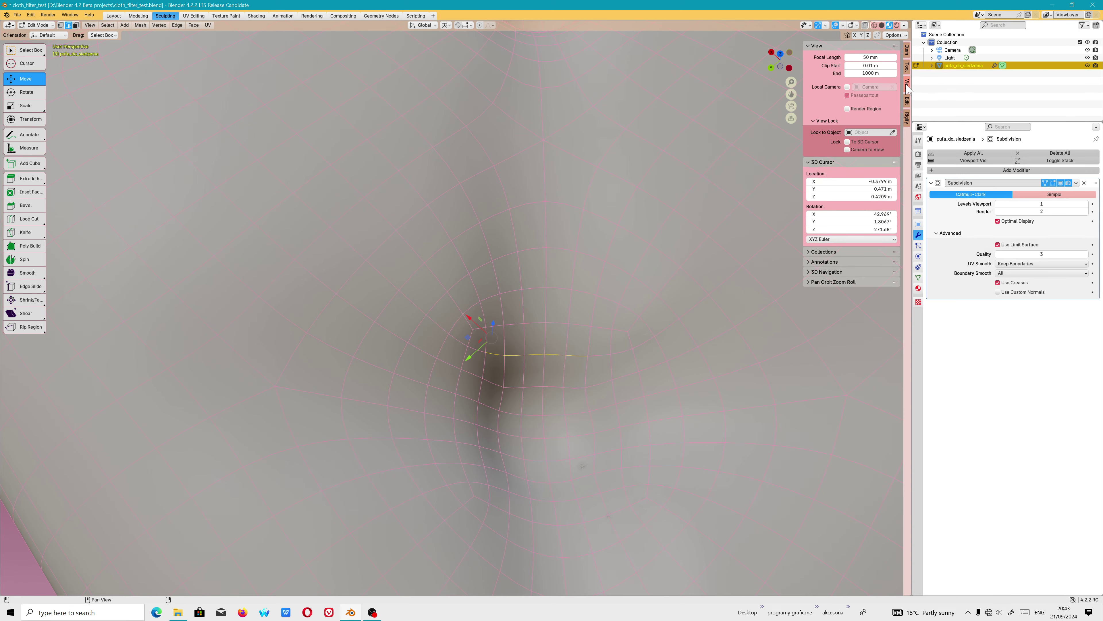
left_click(857, 141)
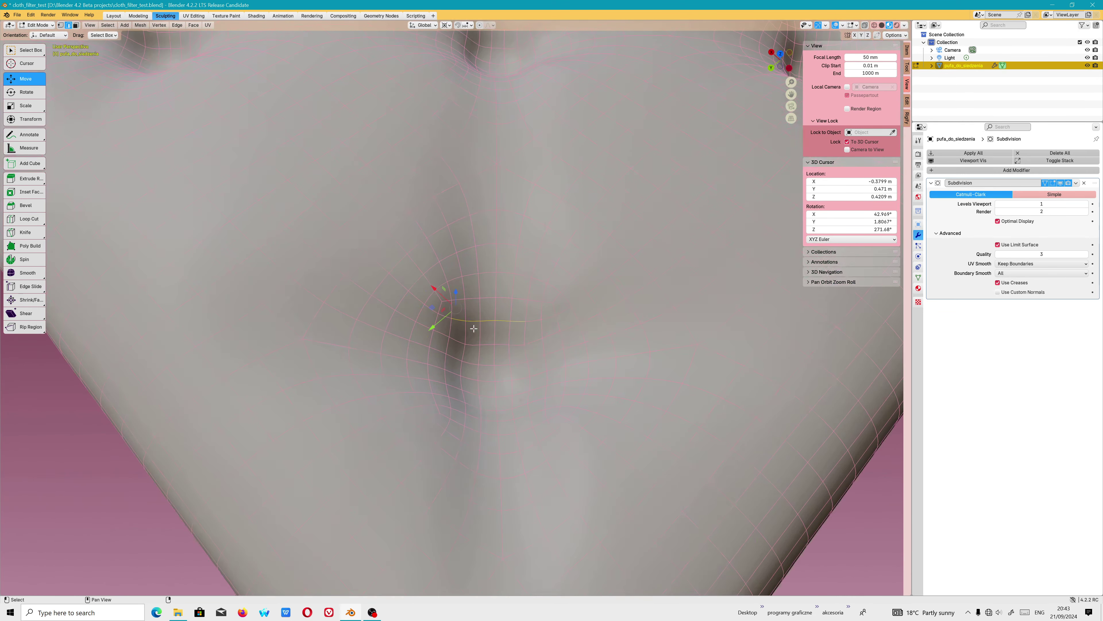
- Save cloth_filter_test.blend and extend the edge selection around the tuft dimple
left_click(17, 15)
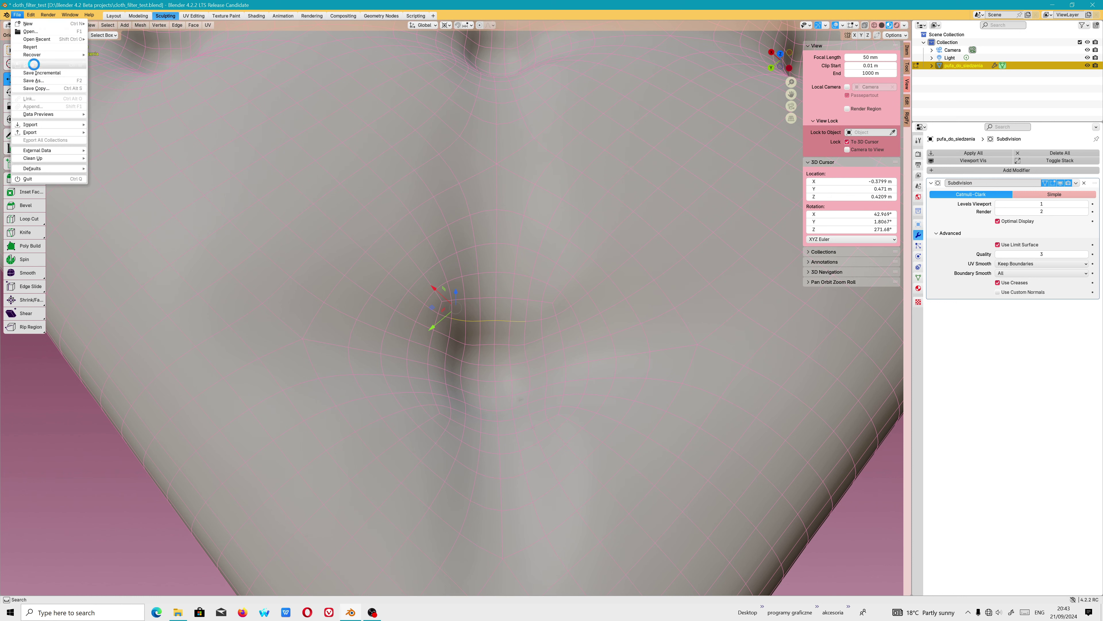
left_click(30, 65)
left_click_drag(529, 319, 539, 325)
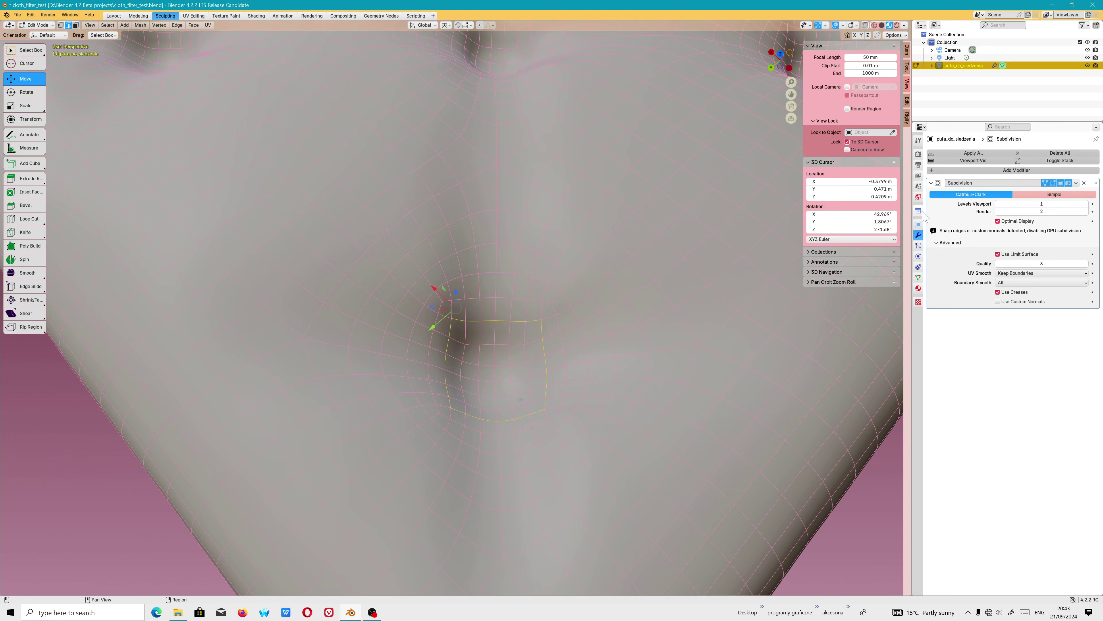
- Round the selected tuft loop into a circle with LoopTools Circle
left_click(907, 101)
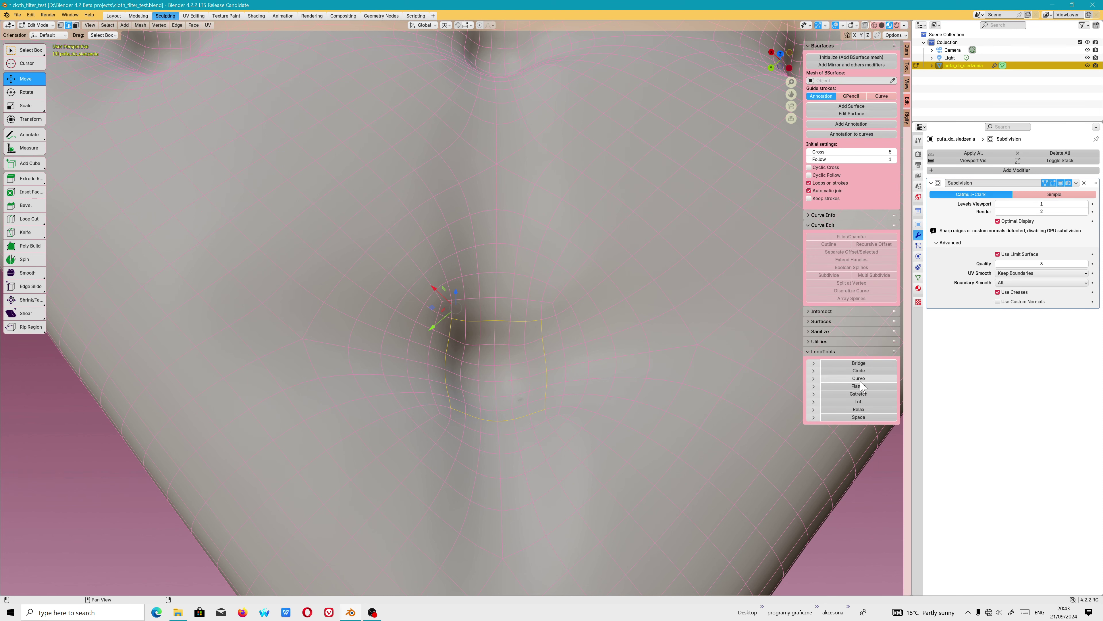
left_click(859, 370)
scroll(489, 318, "down", 4)
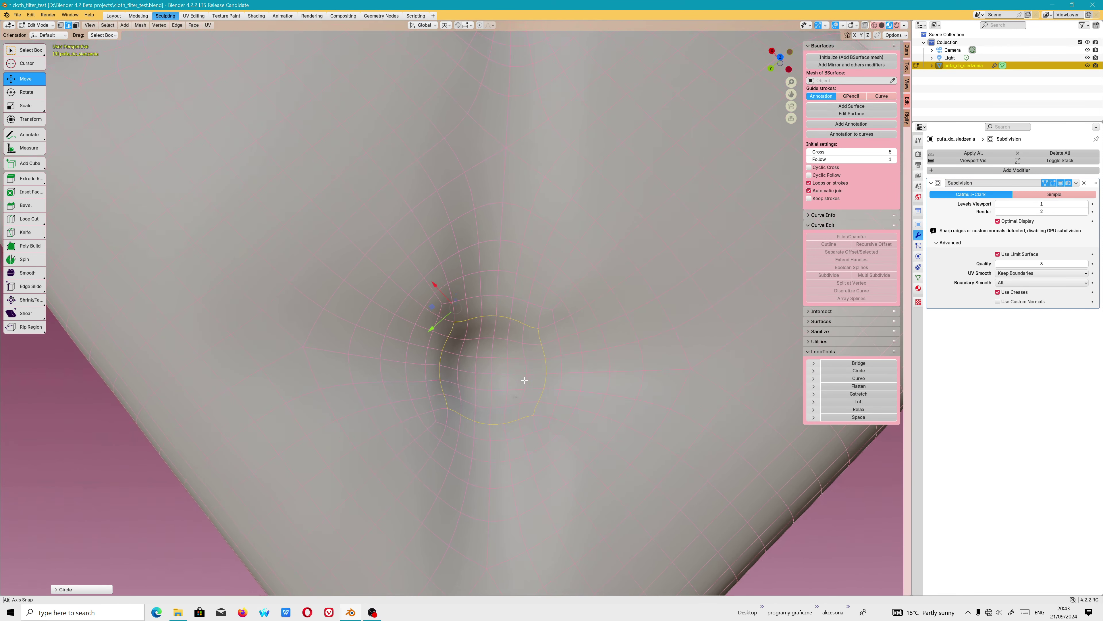
scroll(492, 400, "up", 5)
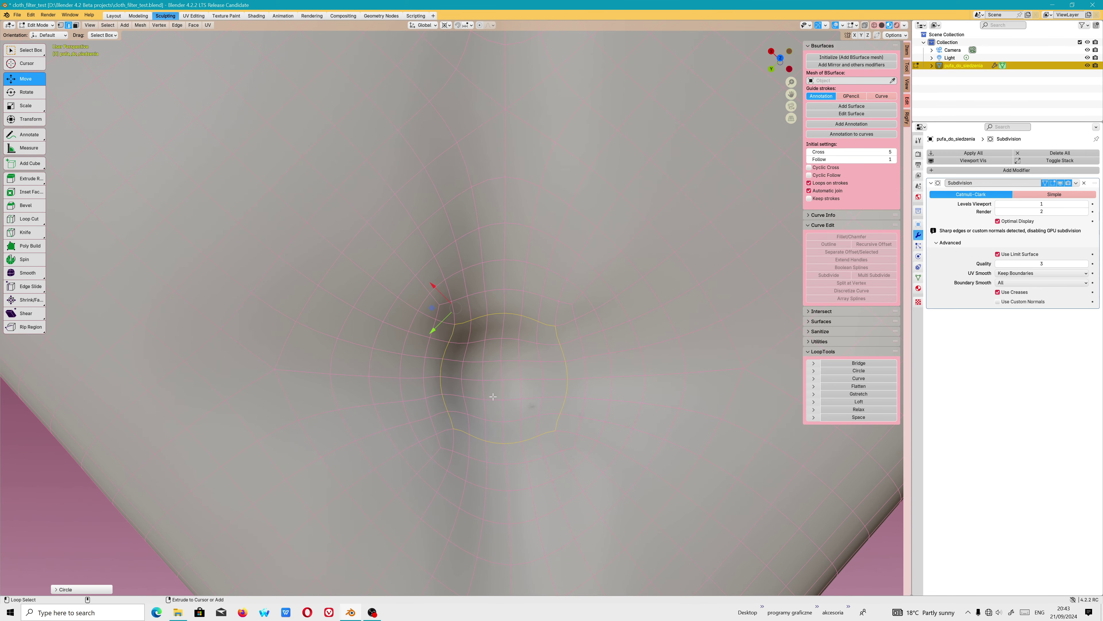
- Mark the tuft loop sharp and crease it to about 0.957, then inspect the dimple
key("ctrl+e")
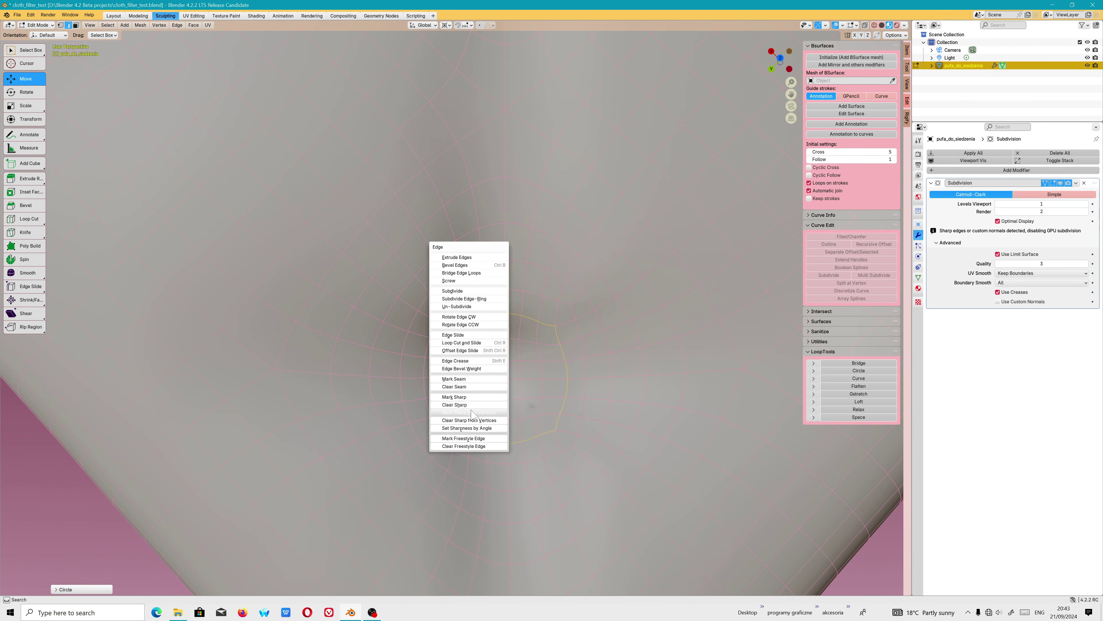
left_click(478, 398)
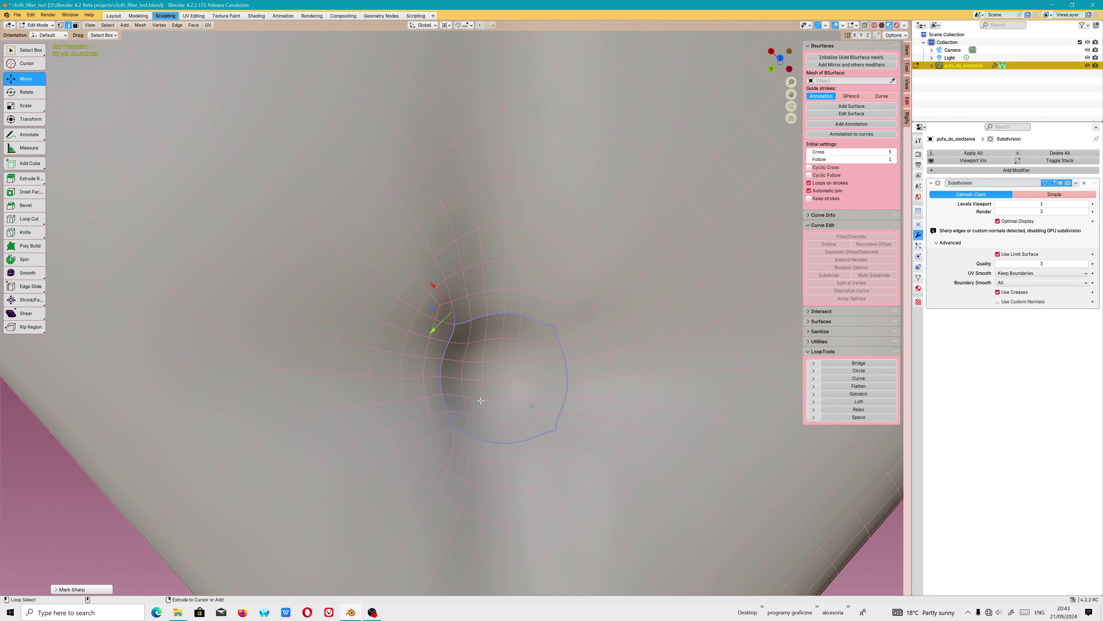
key("ctrl+e")
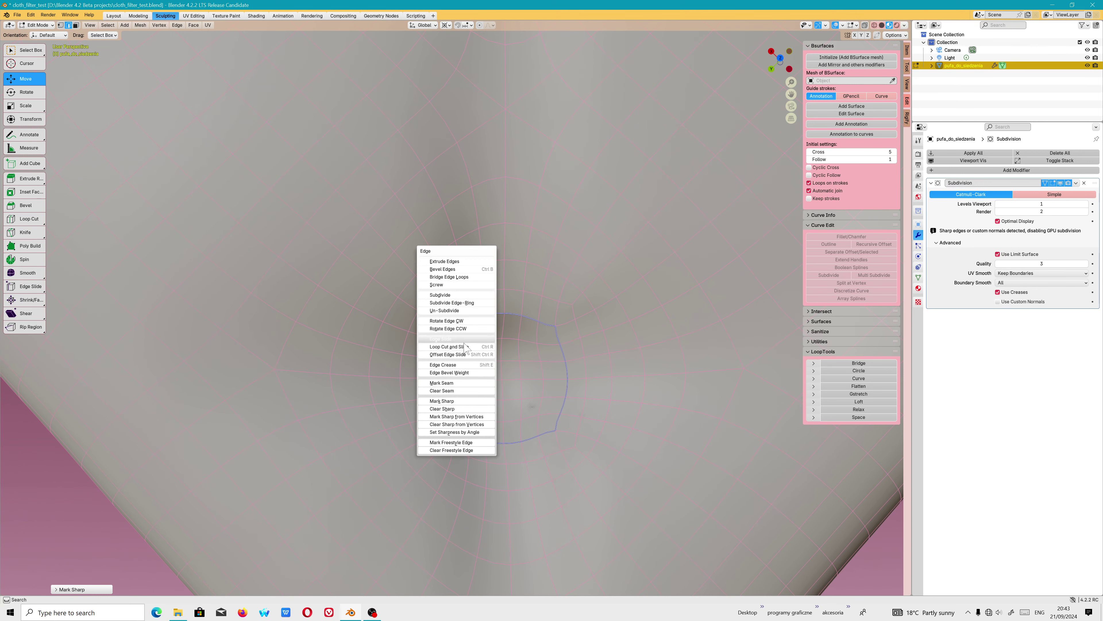
left_click(466, 365)
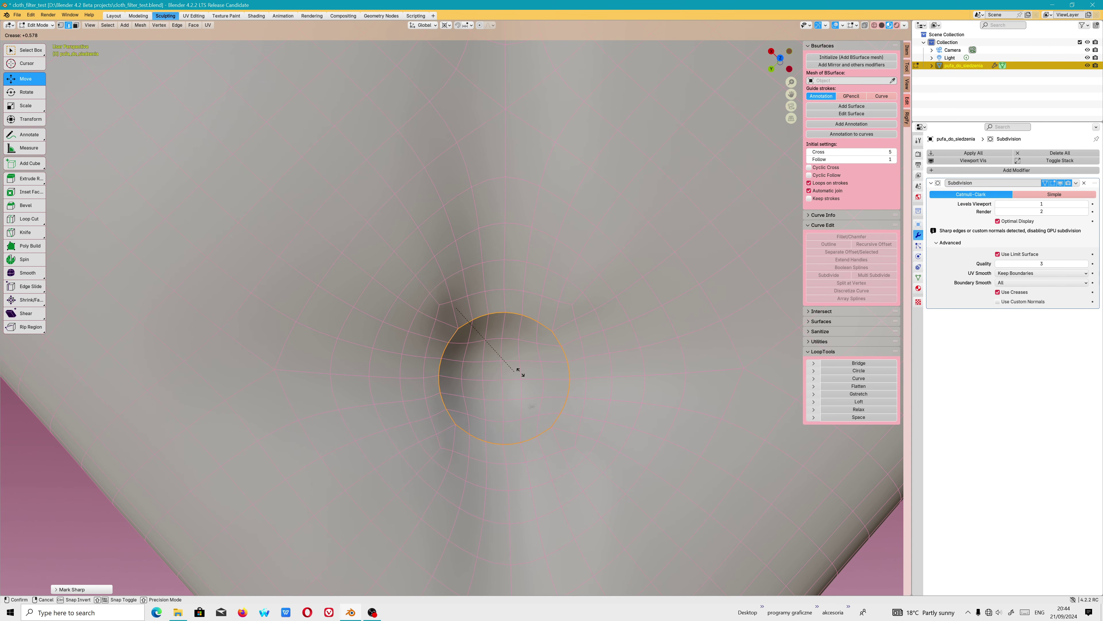
left_click(539, 375)
middle_click_drag(539, 376, 501, 403)
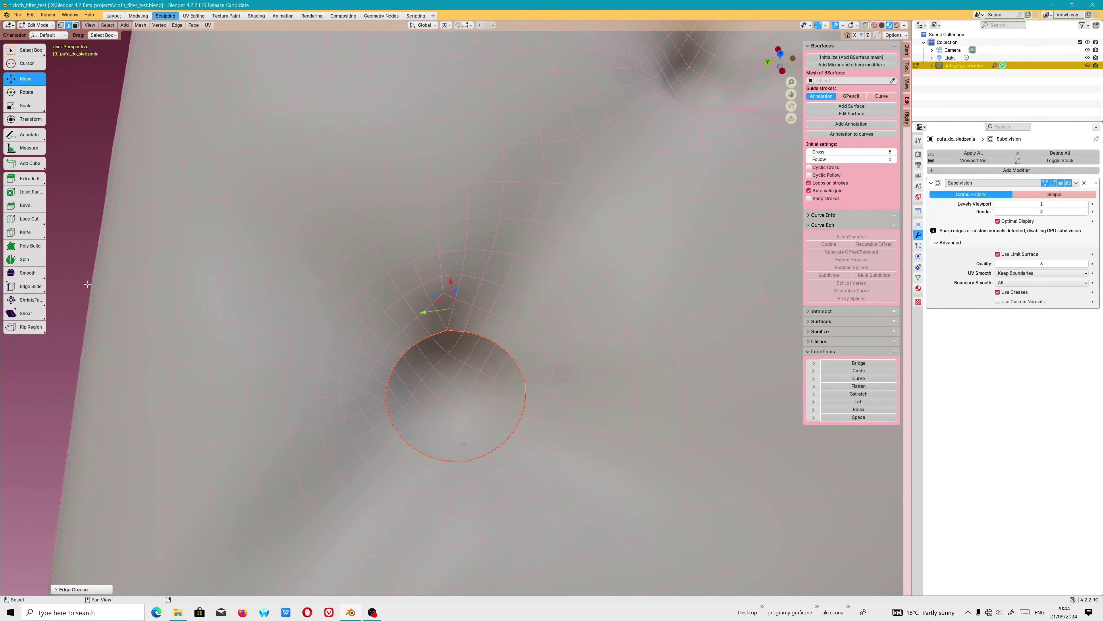
scroll(261, 348, "down", 4)
mouse_move(227, 347)
middle_mouse_down()
mouse_move(283, 371)
mouse_move(296, 360)
middle_mouse_up()
scroll(283, 370, "up", 6)
scroll(364, 347, "down", 1)
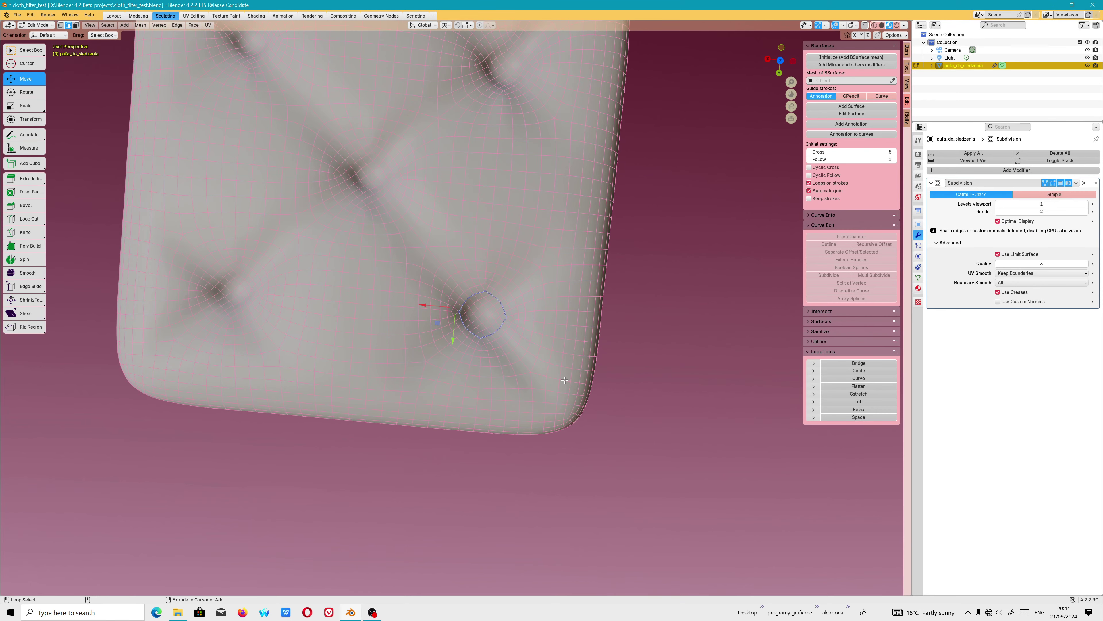
mouse_move(565, 380)
middle_mouse_down()
mouse_move(512, 409)
mouse_move(482, 388)
mouse_move(486, 350)
middle_mouse_up()
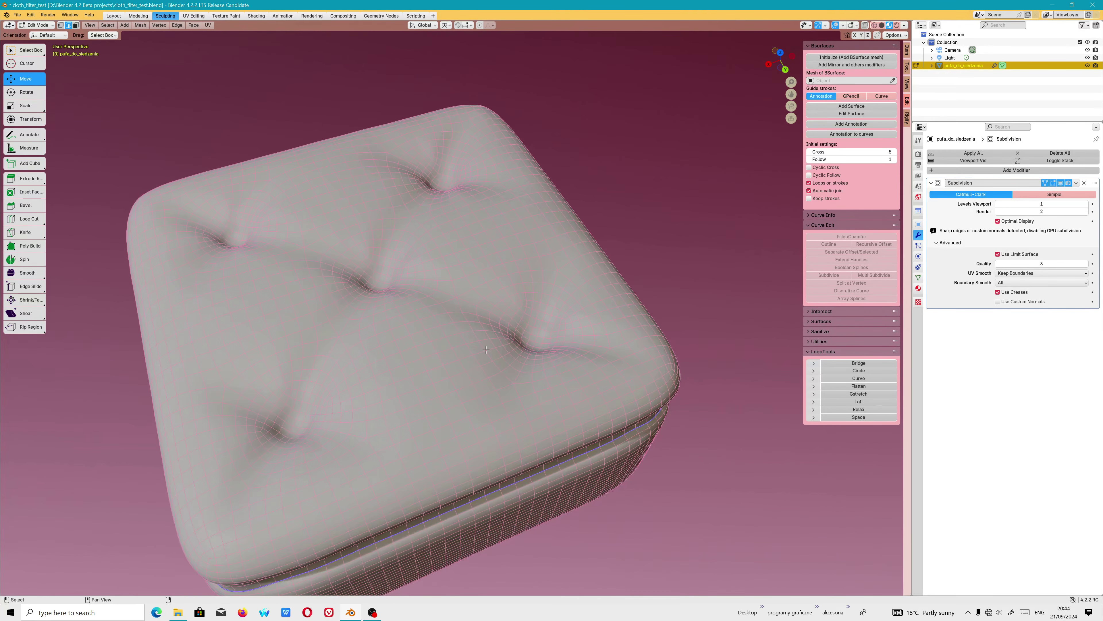
- Switch to Object Mode and orbit around the cushion's corner and side seam
left_click(38, 25)
mouse_move(517, 346)
middle_mouse_down()
mouse_move(624, 388)
mouse_move(616, 352)
middle_mouse_up()
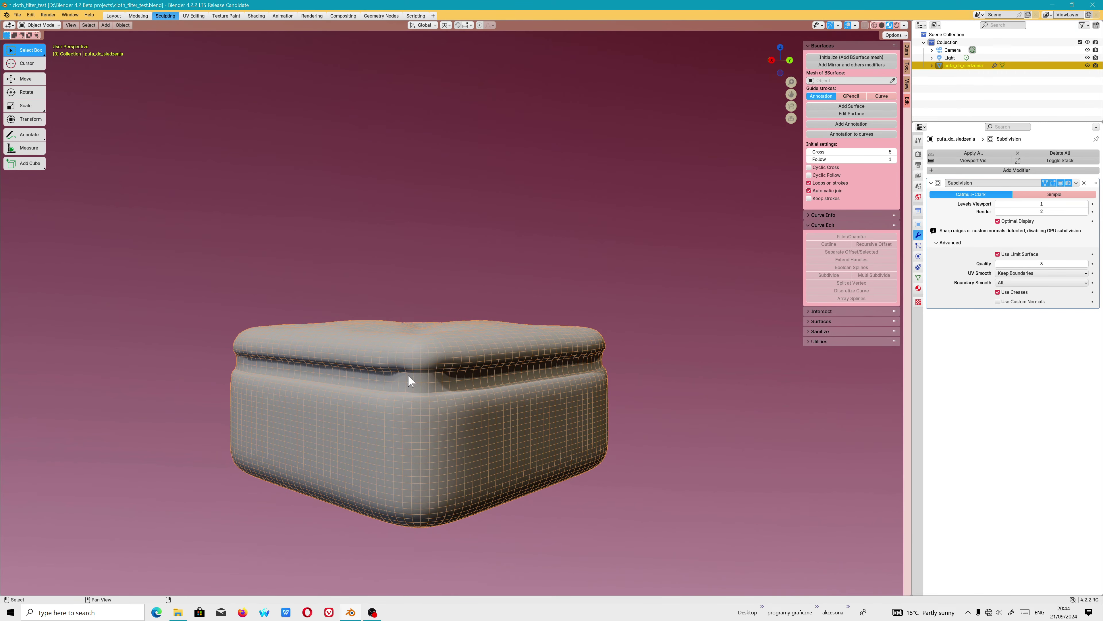
scroll(408, 374, "up", 3)
middle_click_drag(378, 397, 397, 381)
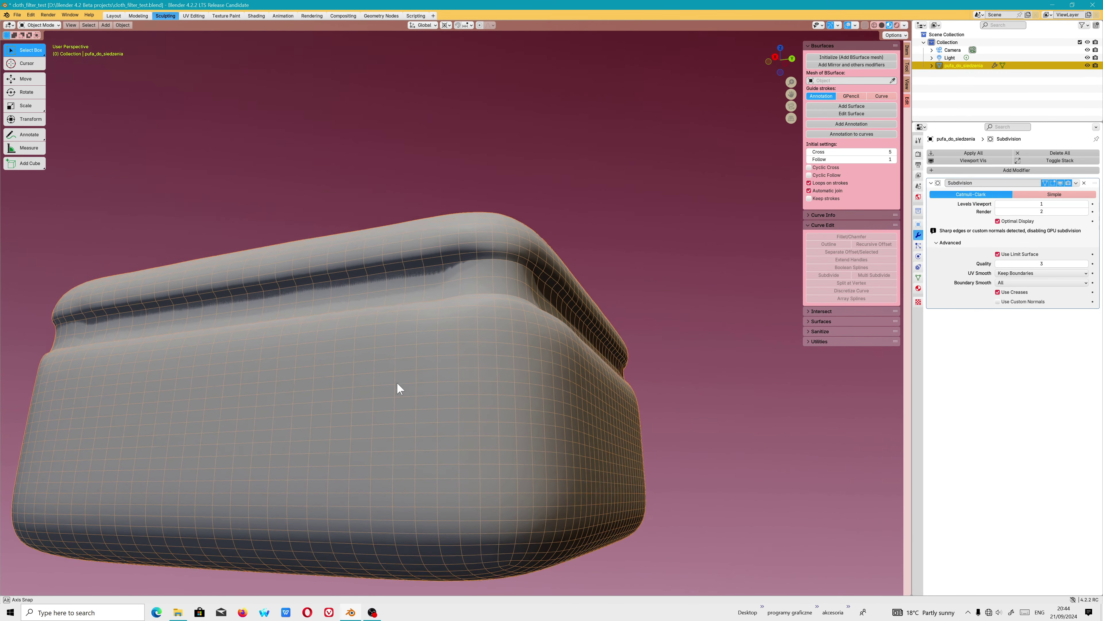
scroll(419, 326, "up", 5)
scroll(421, 331, "down", 5)
mouse_move(423, 328)
middle_mouse_down()
mouse_move(517, 347)
mouse_move(608, 256)
middle_mouse_up()
- Switch the render engine to Cycles with GPU Compute and expand advanced sampling settings
left_click(919, 155)
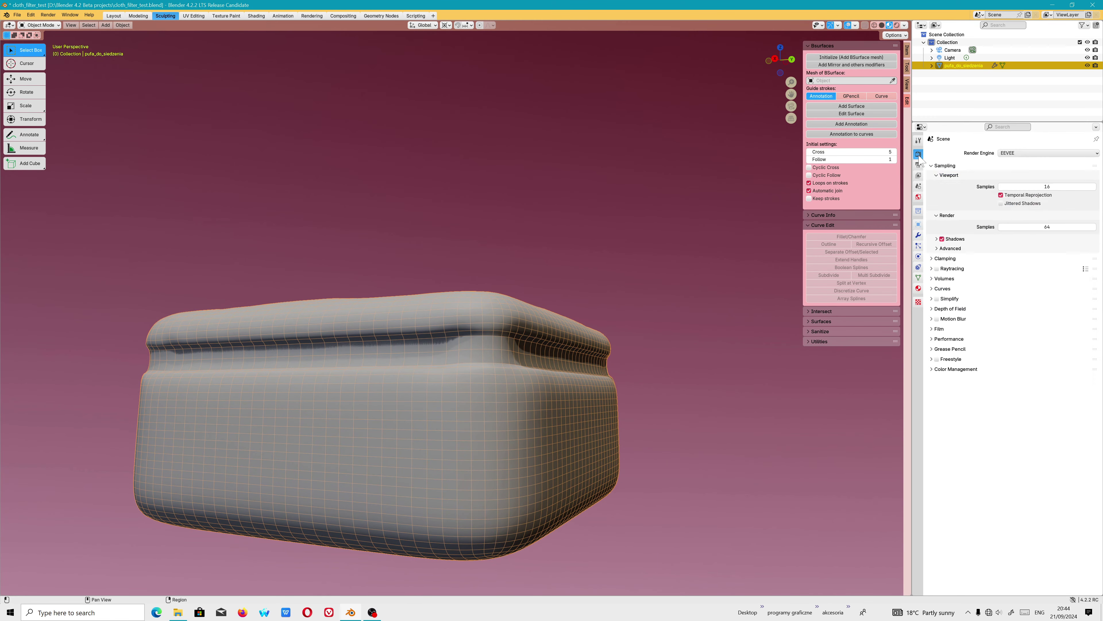
left_click(1032, 153)
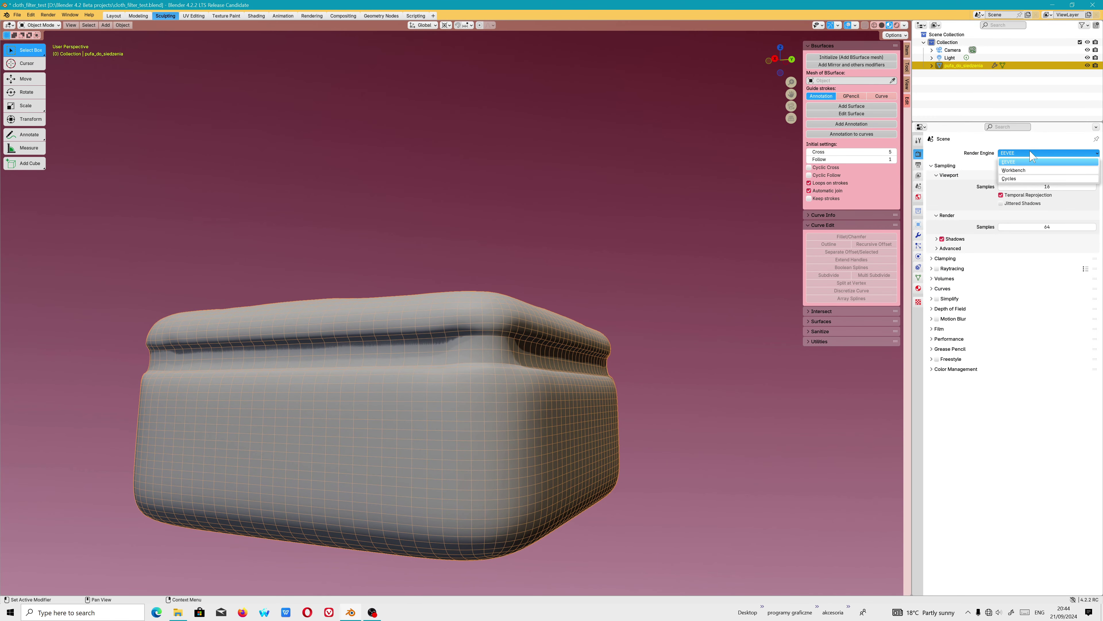
left_click(1017, 179)
left_click(1018, 173)
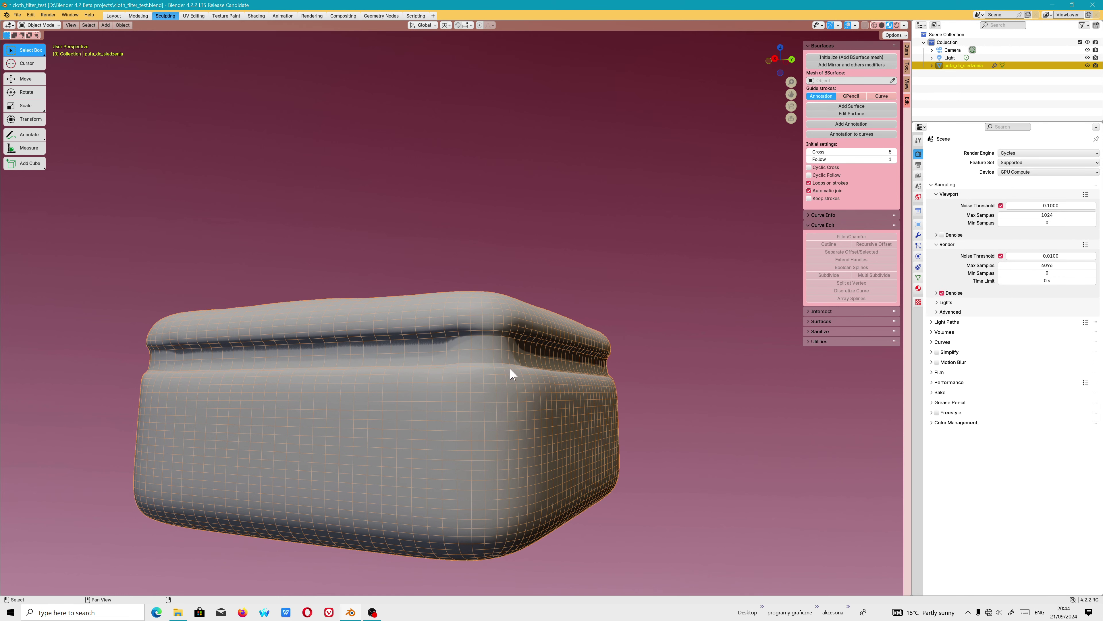
scroll(510, 374, "up", 1)
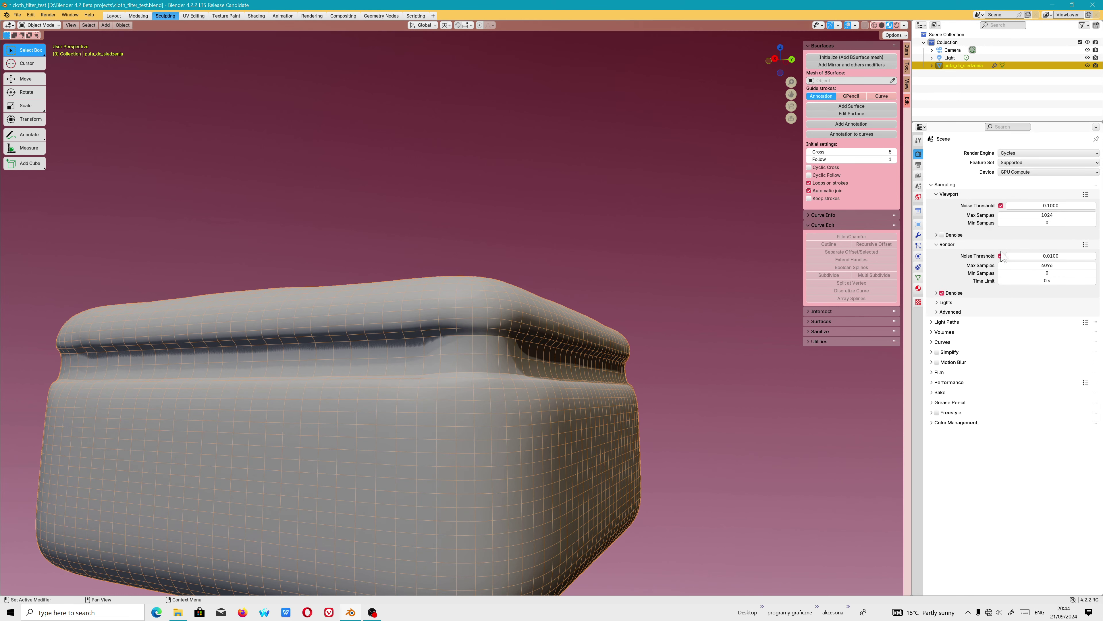
left_click(937, 313)
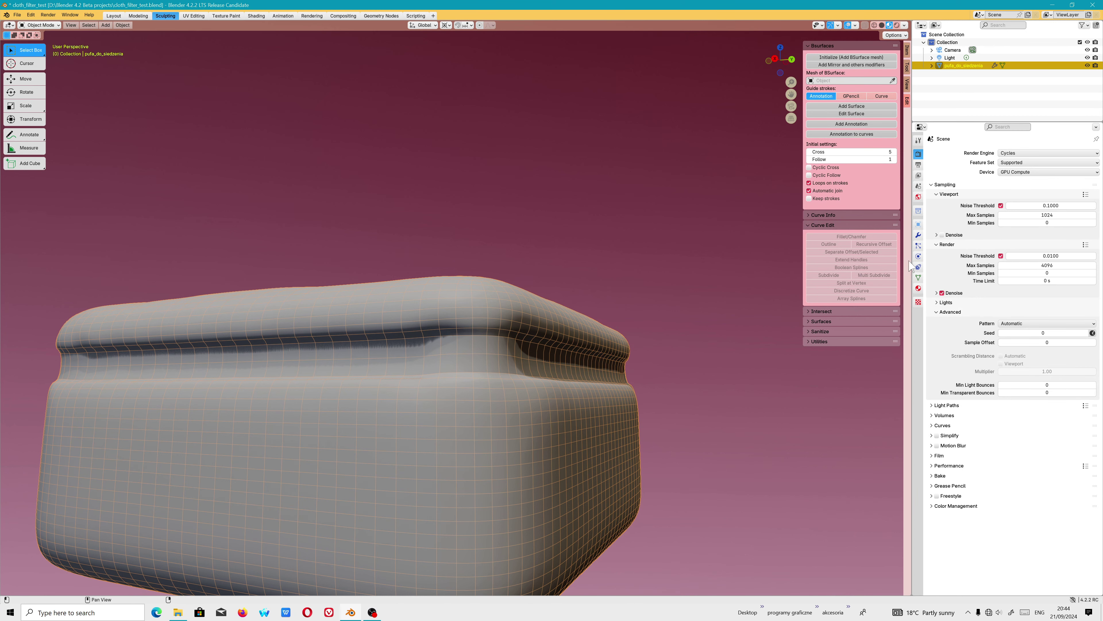
scroll(544, 234, "down", 3)
mouse_move(544, 234)
middle_mouse_down()
mouse_move(527, 264)
mouse_move(620, 229)
middle_mouse_up()
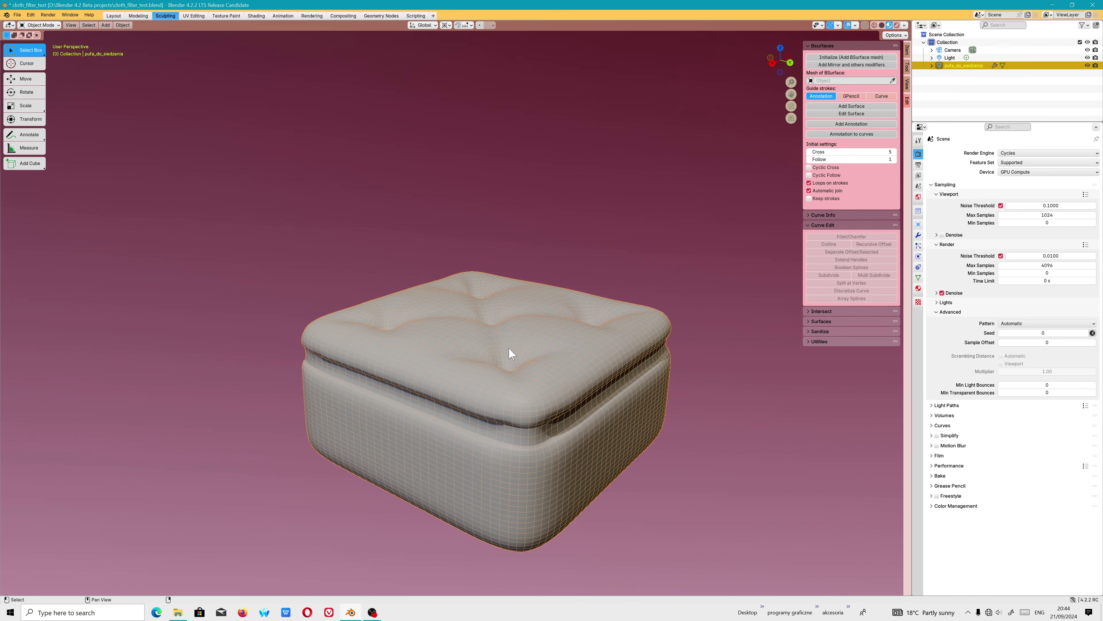
mouse_move(510, 348)
middle_mouse_down()
mouse_move(512, 401)
mouse_move(496, 330)
middle_mouse_up()
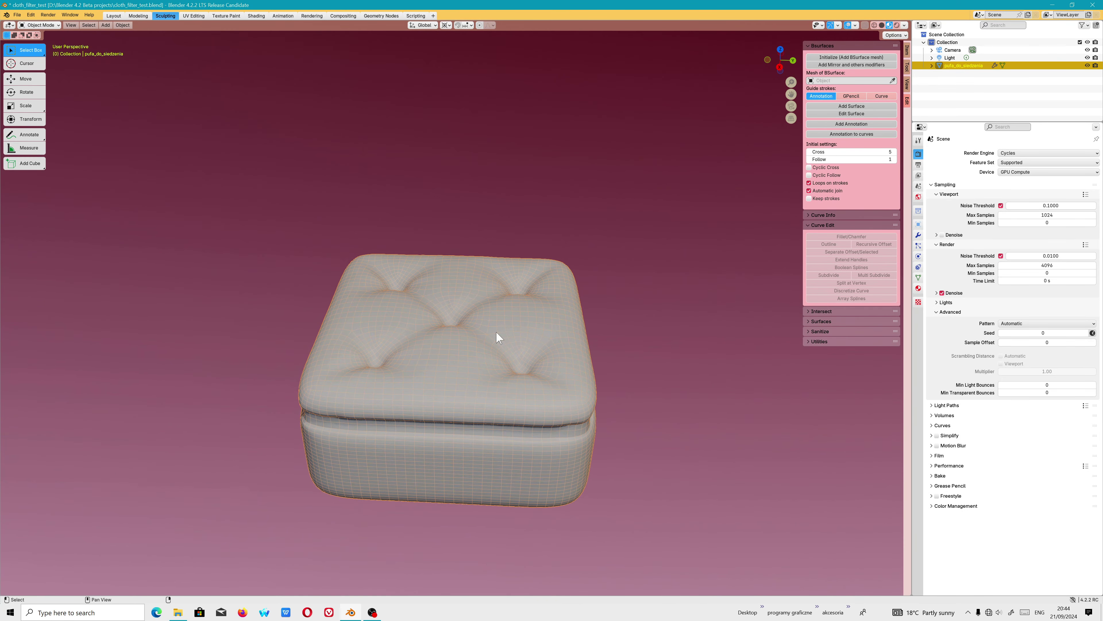
- Save the cushion scene to cloth_filter_test.blend
key("shift+space")
key("g")
left_click(16, 14)
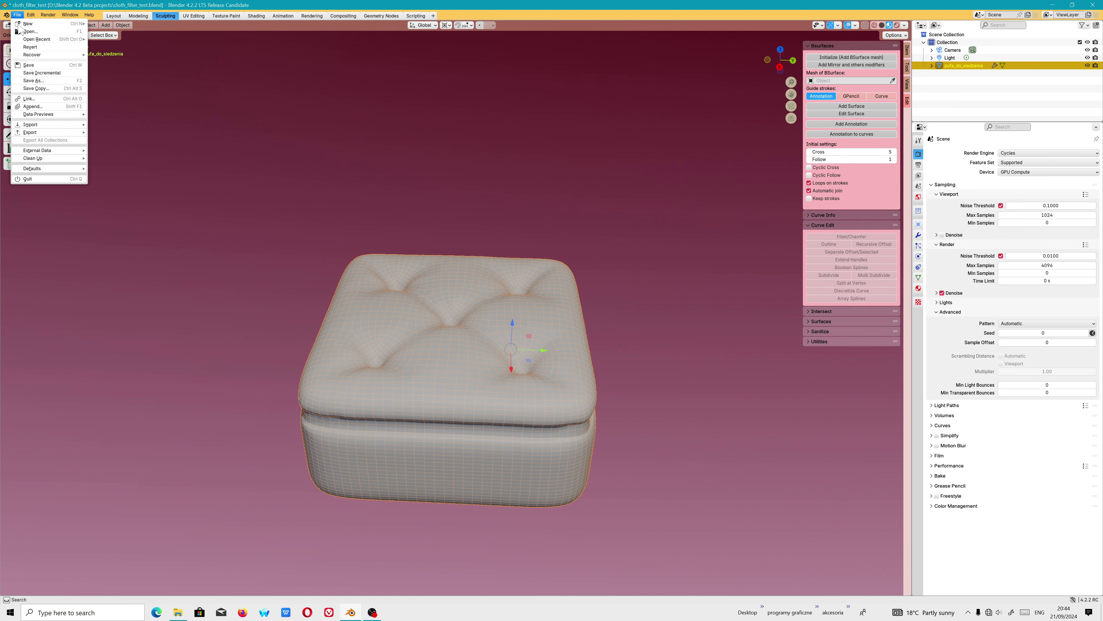
left_click(29, 65)
- Revert the file to its last saved version
left_click(19, 15)
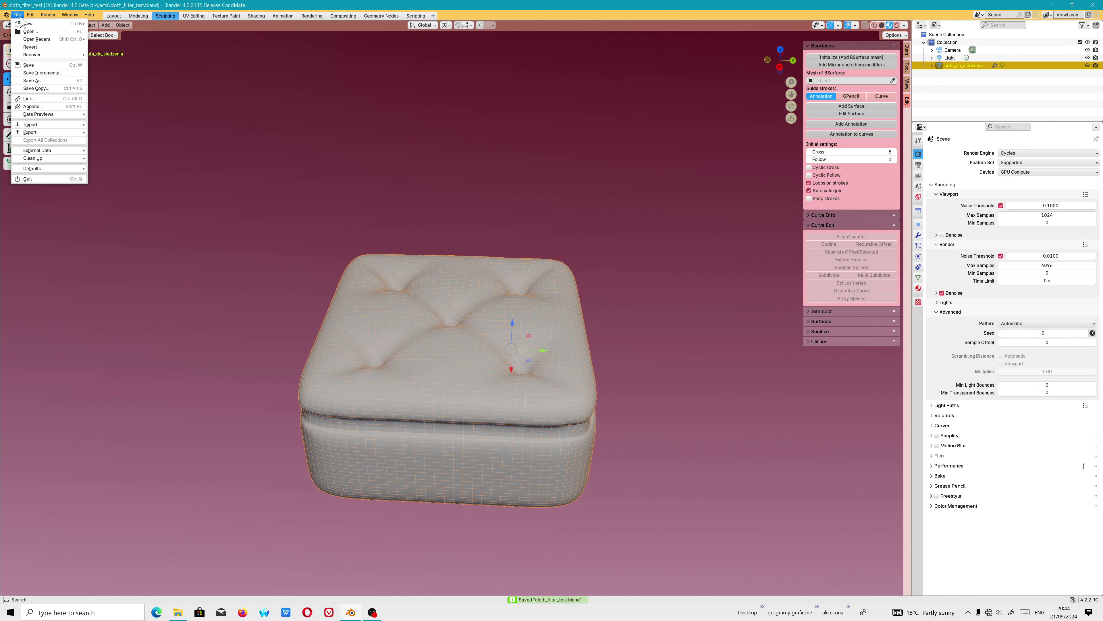
left_click(30, 47)
left_click(544, 317)
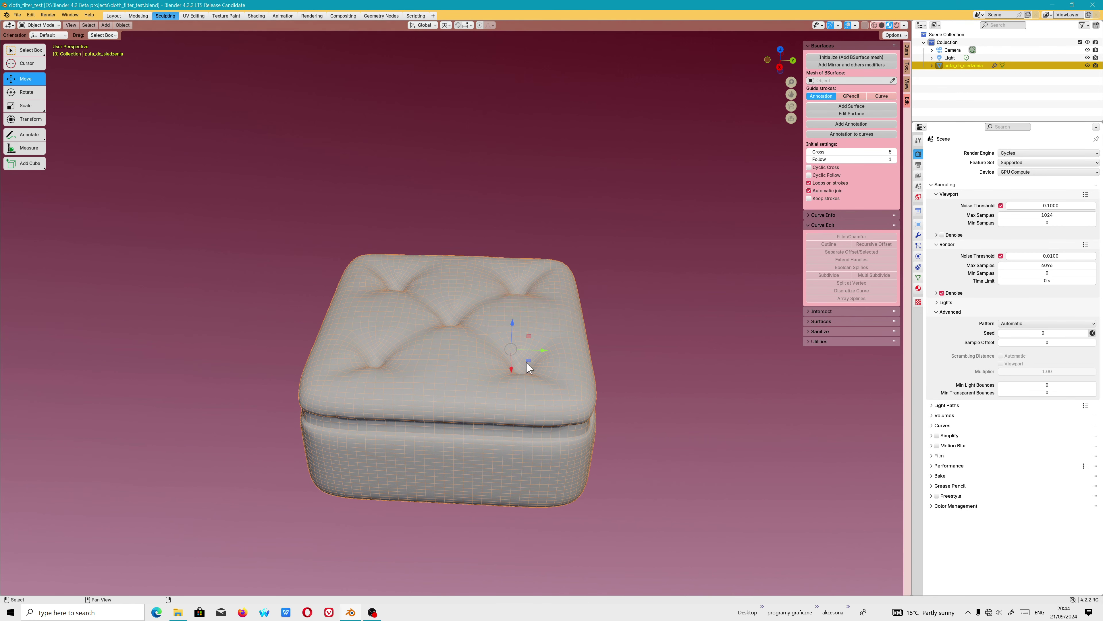
left_click_drag(513, 324, 513, 321)
- Save cloth_filter_test.blend again and dismiss the splash screen
left_click(17, 15)
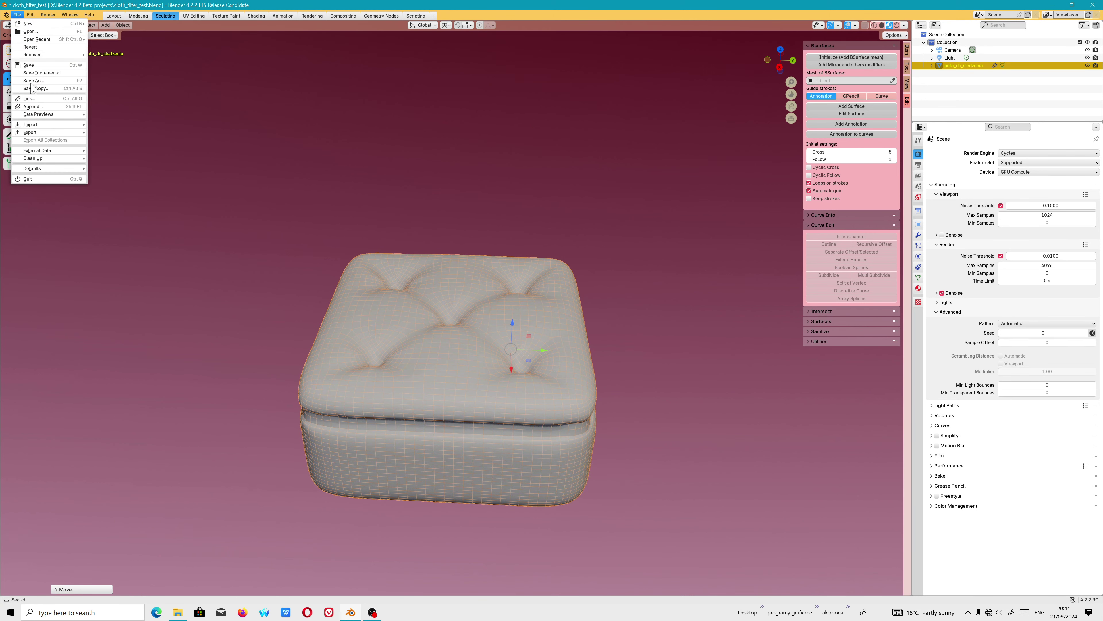
left_click(30, 66)
left_click(6, 14)
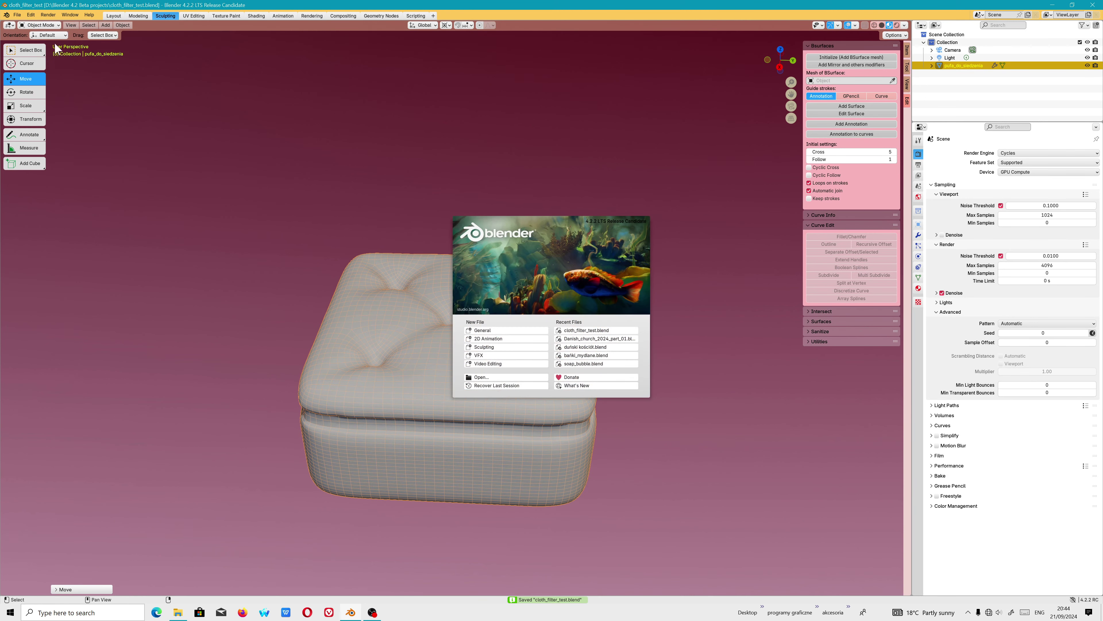
left_click(665, 432)
mouse_move(665, 431)
middle_mouse_down()
mouse_move(619, 439)
mouse_move(653, 505)
middle_mouse_up()
scroll(348, 316, "up", 3)
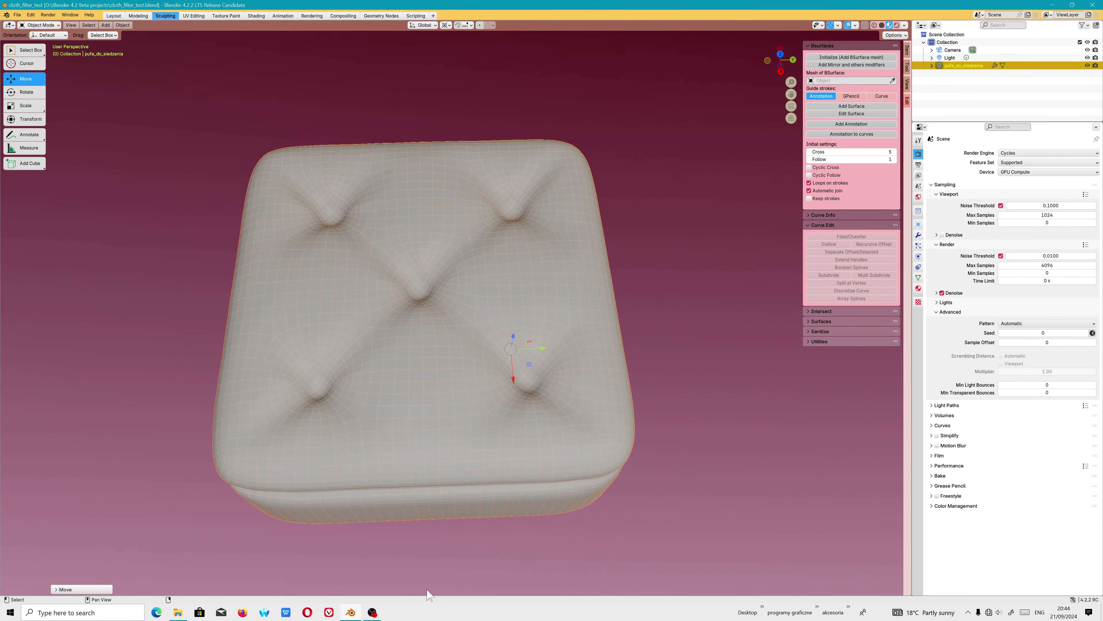